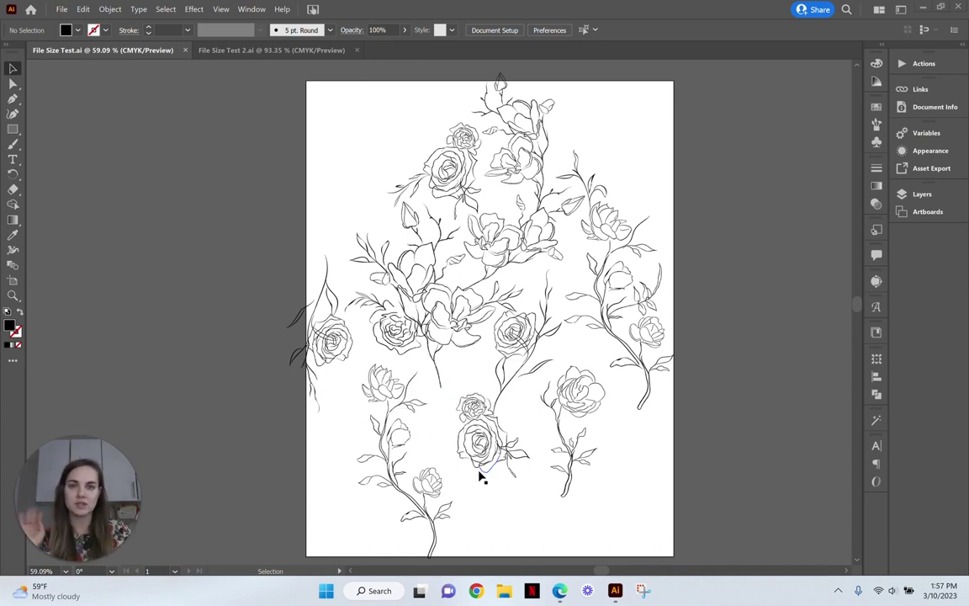
Step: Select and deselect the floral artwork group, then save File Size Test.ai with Ctrl+S
{"action": "left_click", "coordinate": [536, 254]}
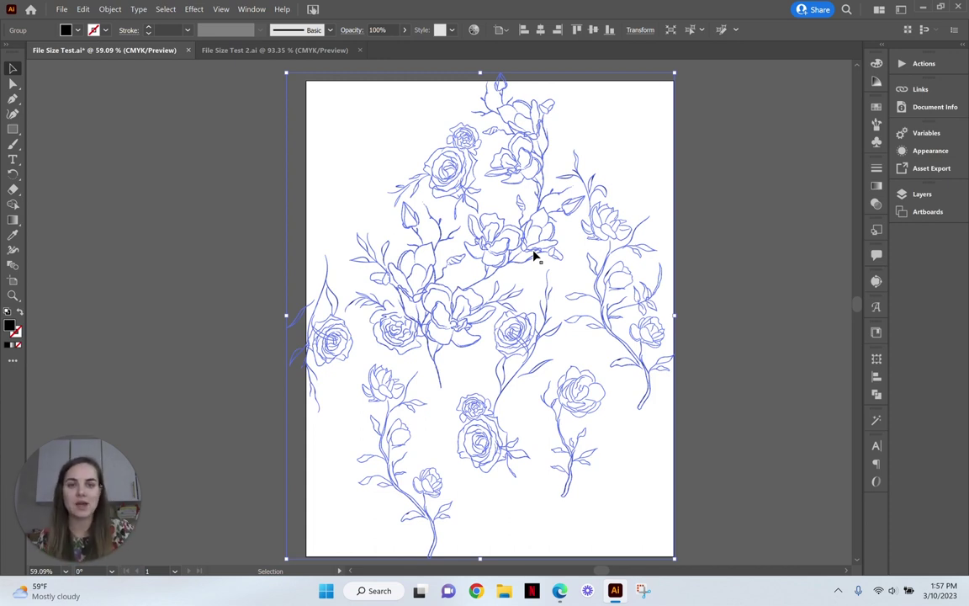
{"action": "left_click", "coordinate": [685, 255]}
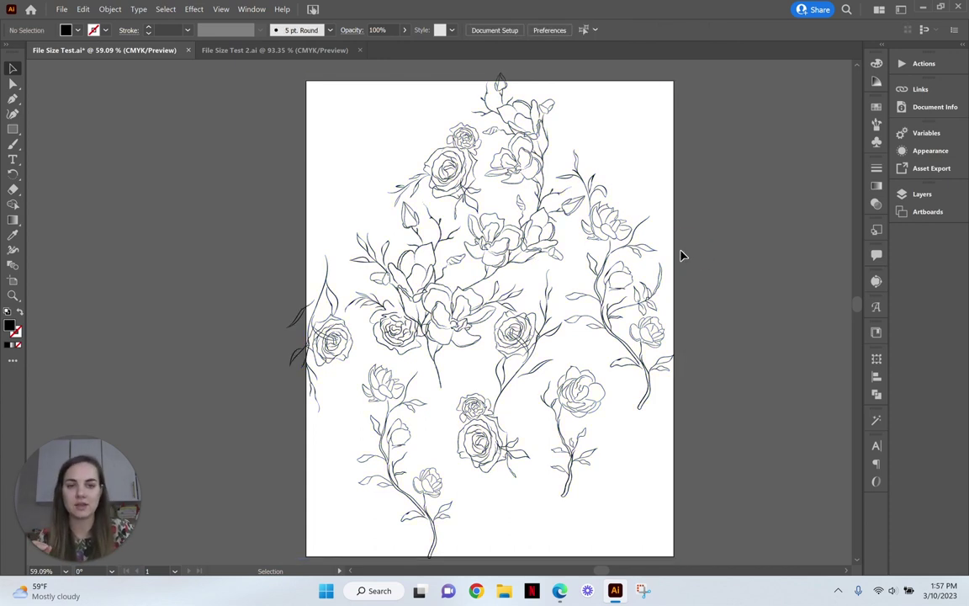
{"action": "left_click", "coordinate": [539, 254]}
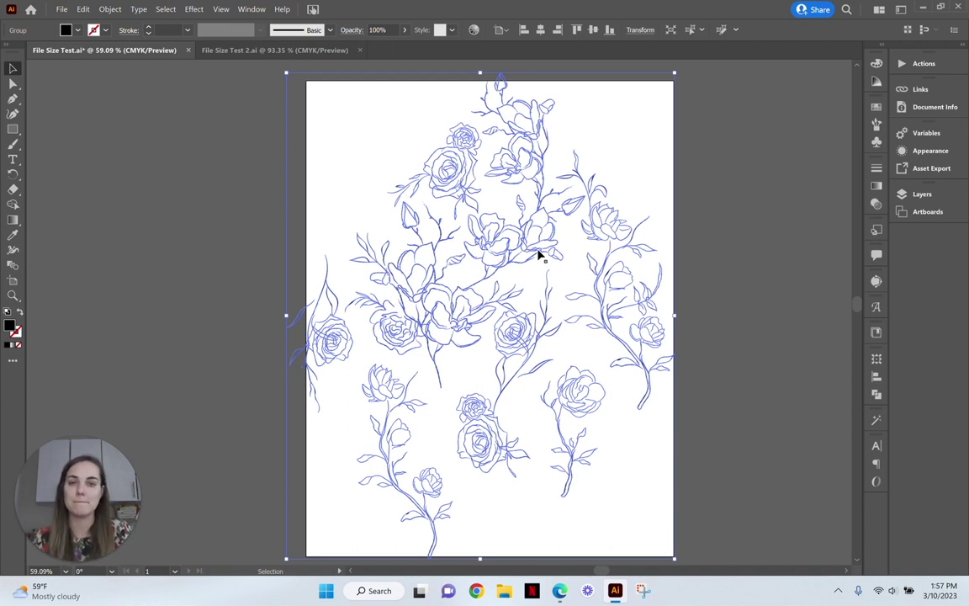
{"action": "left_click", "coordinate": [720, 280]}
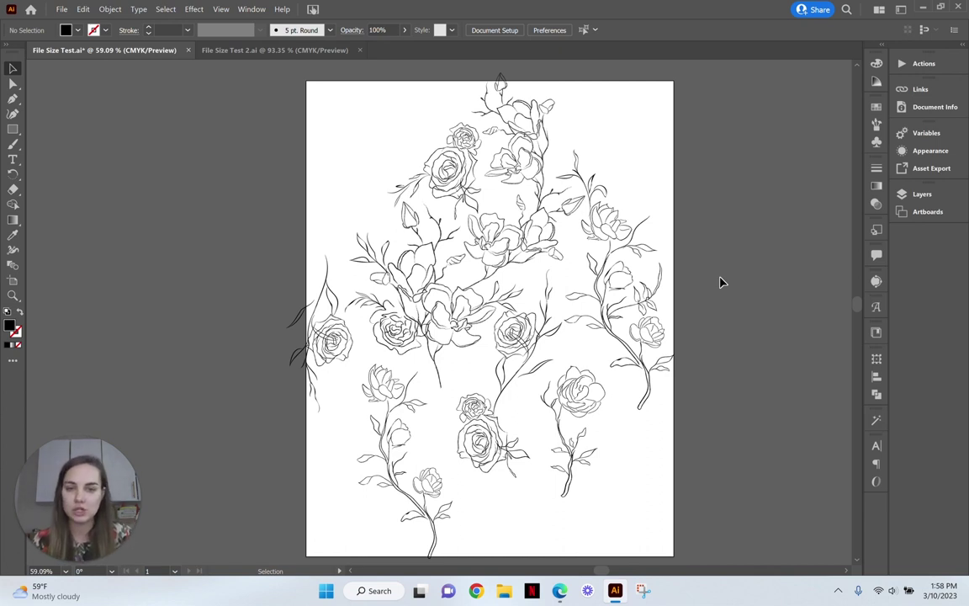
{"action": "key", "text": "ctrl+s"}
{"action": "left_click", "coordinate": [489, 245]}
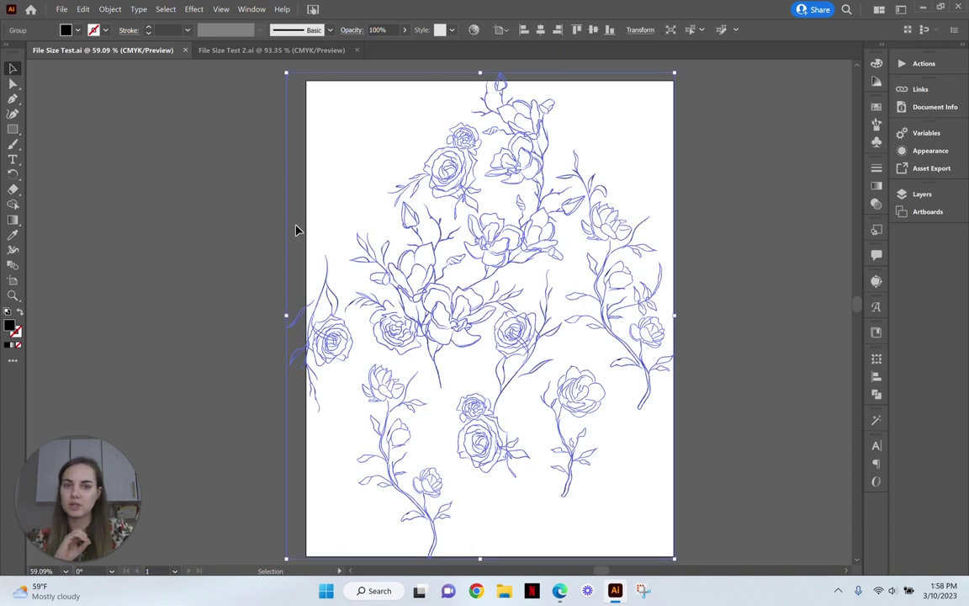
Step: Resave File Size Test.ai over itself with Use Compression unchecked in Illustrator Options
{"action": "left_click", "coordinate": [62, 10]}
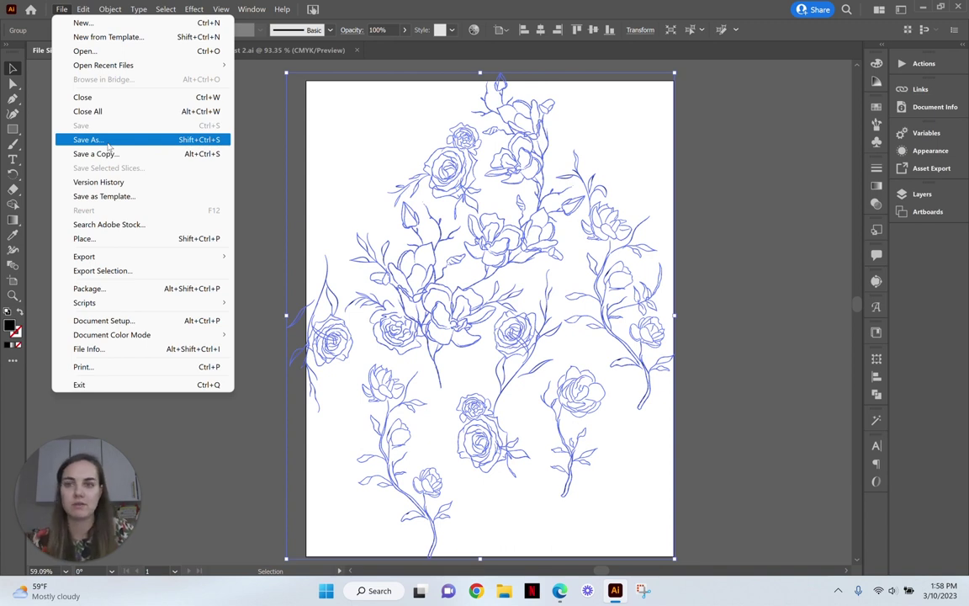
{"action": "left_click", "coordinate": [108, 143]}
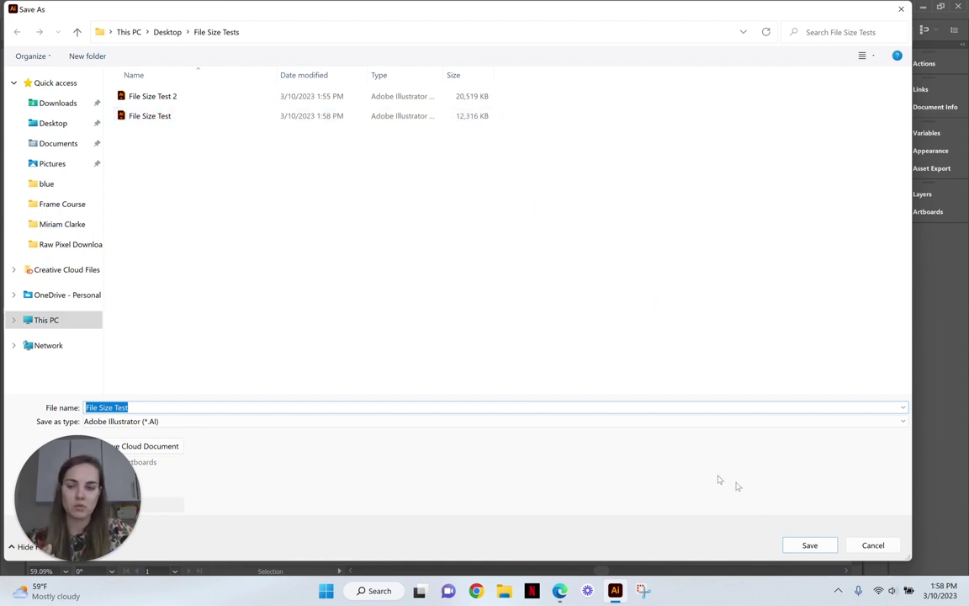
{"action": "left_click", "coordinate": [808, 544]}
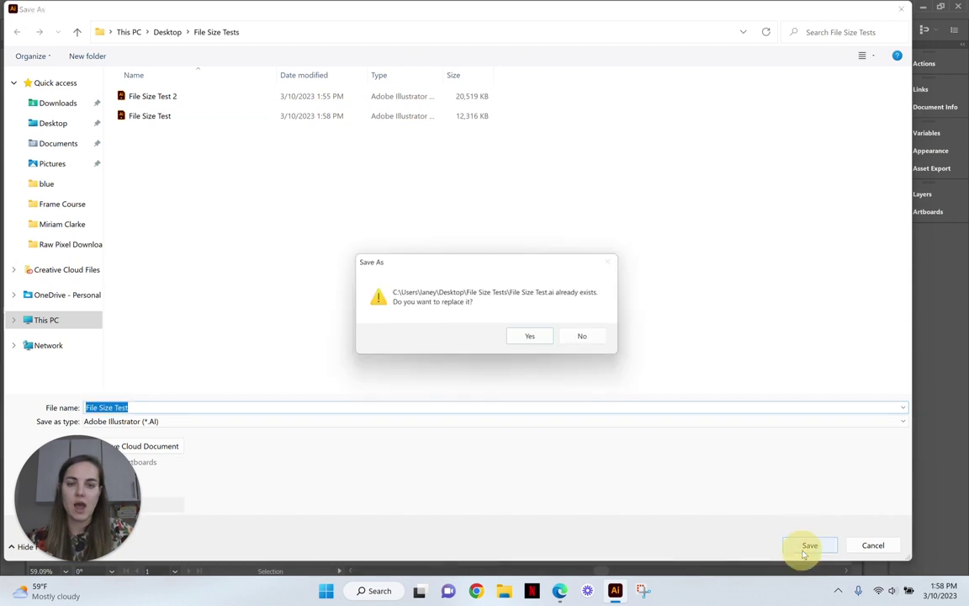
{"action": "left_click", "coordinate": [532, 339]}
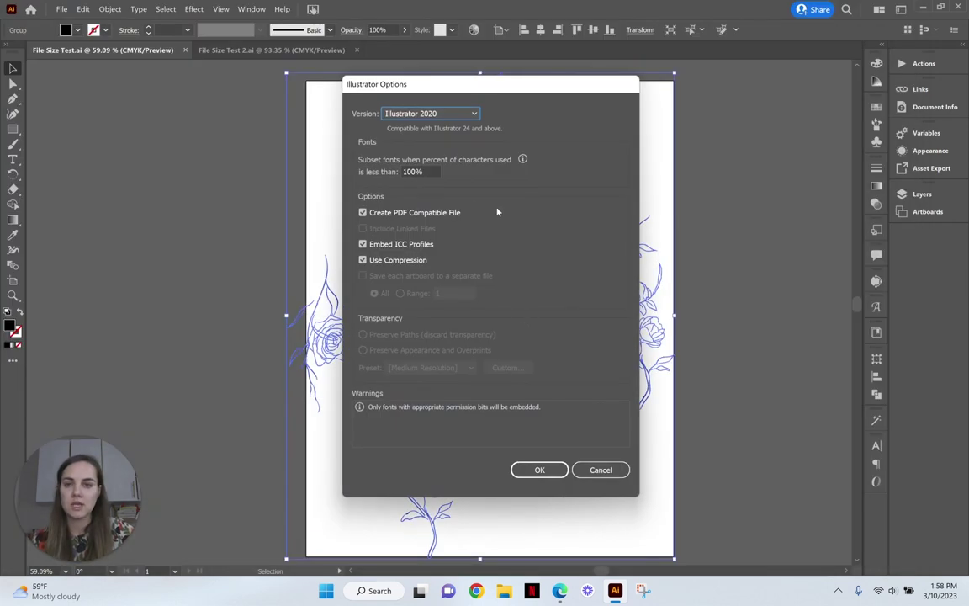
{"action": "left_click", "coordinate": [363, 260]}
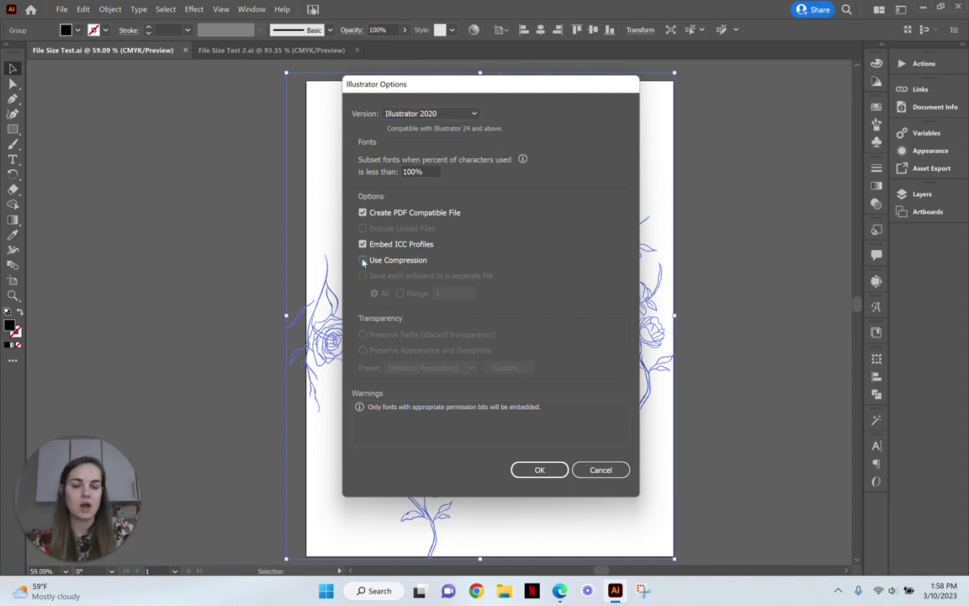
{"action": "left_click", "coordinate": [540, 469]}
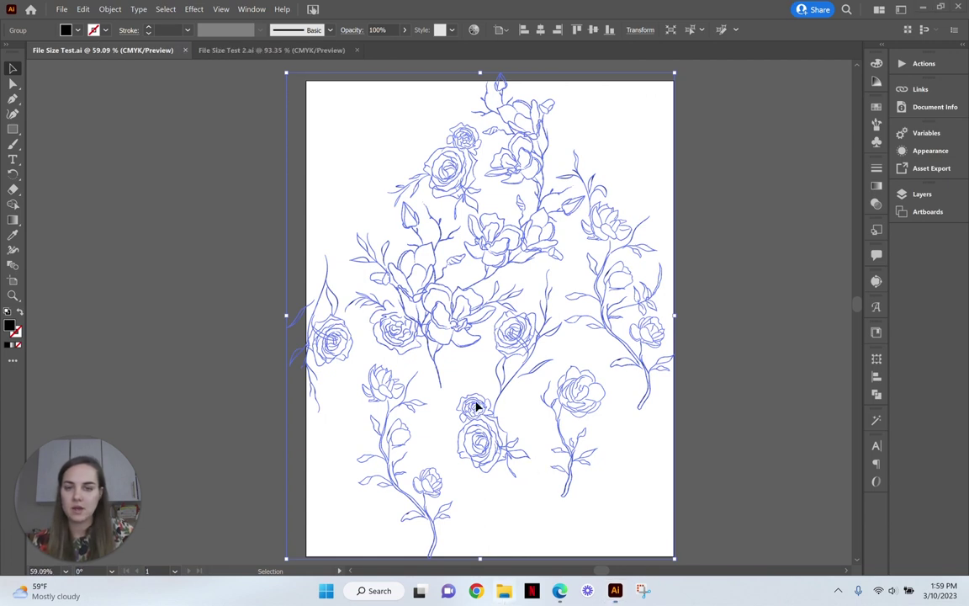
Step: Go to File Size Test's folder in File Explorer and check its 28,517 KB size
{"action": "key", "text": "super+e"}
{"action": "right_click", "coordinate": [172, 222]}
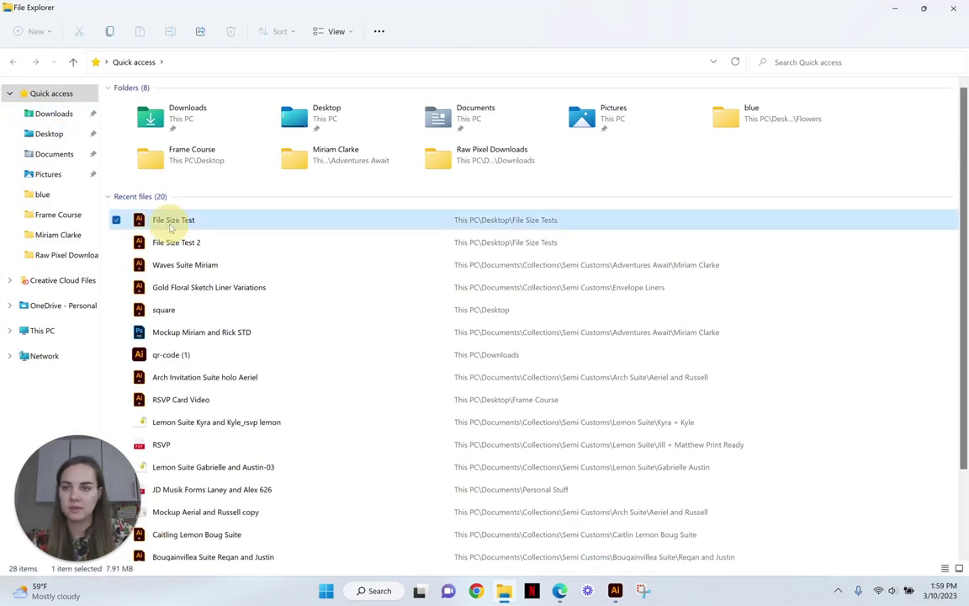
{"action": "left_click", "coordinate": [236, 308]}
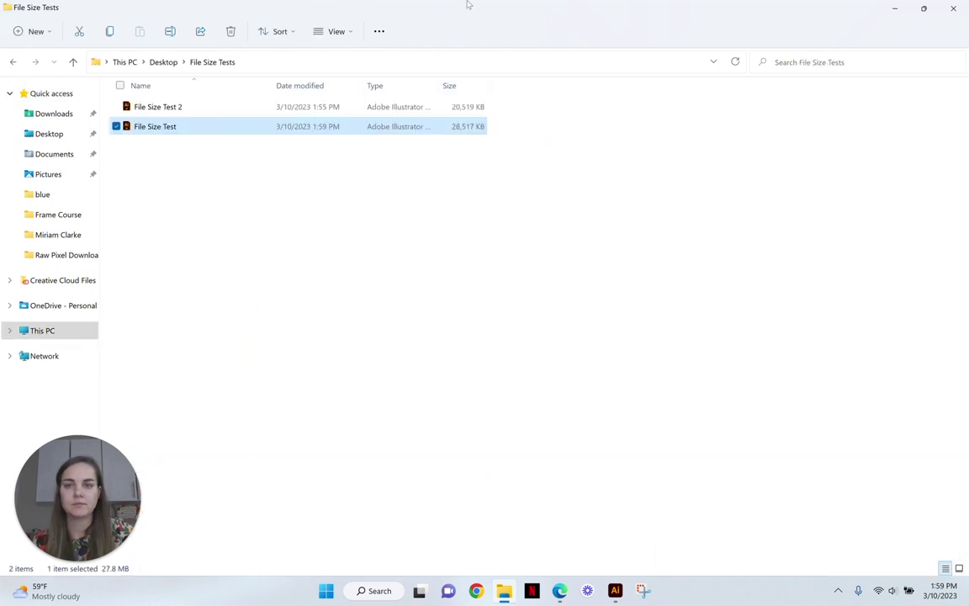
{"action": "left_click", "coordinate": [248, 133]}
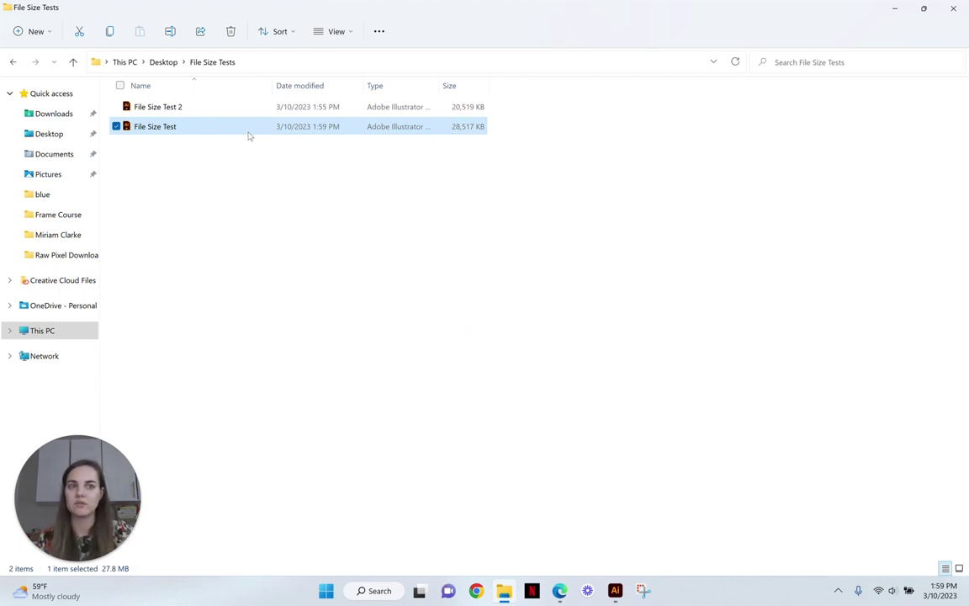
Step: Resave File Size Test.ai with compression kept on, then check it is now 12,316 KB
{"action": "left_click", "coordinate": [895, 12]}
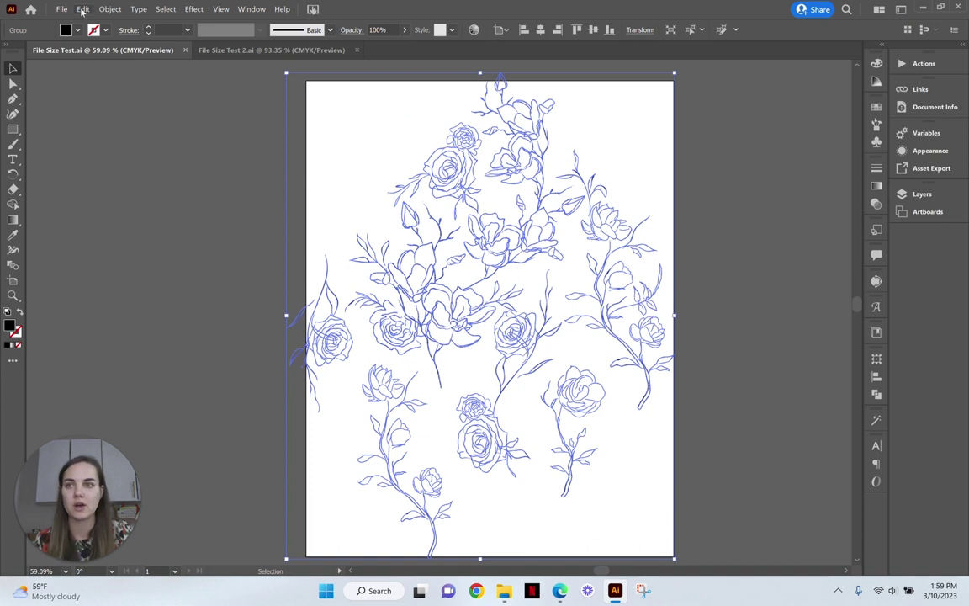
{"action": "left_click", "coordinate": [62, 9]}
{"action": "left_click", "coordinate": [119, 140]}
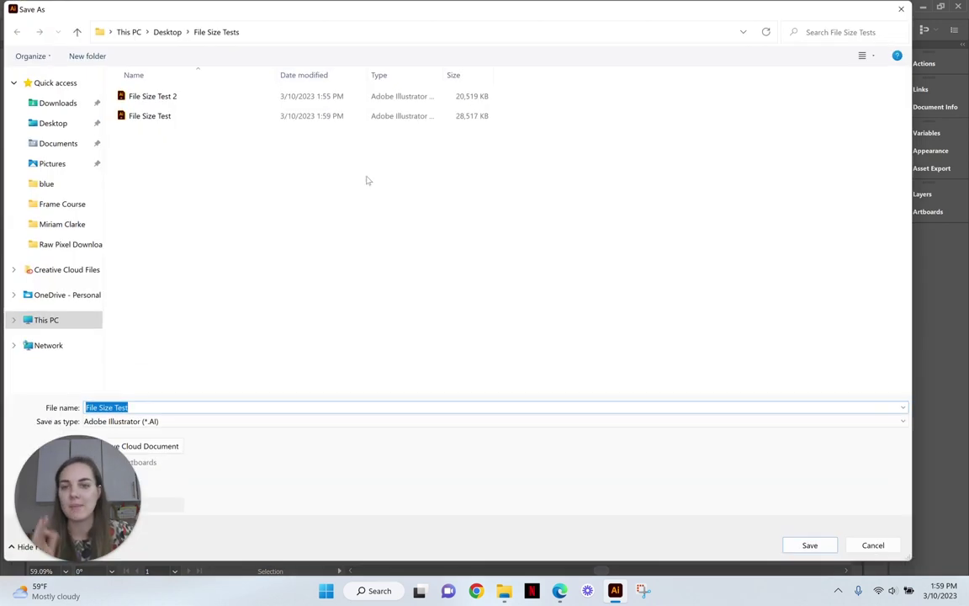
{"action": "left_click", "coordinate": [808, 546]}
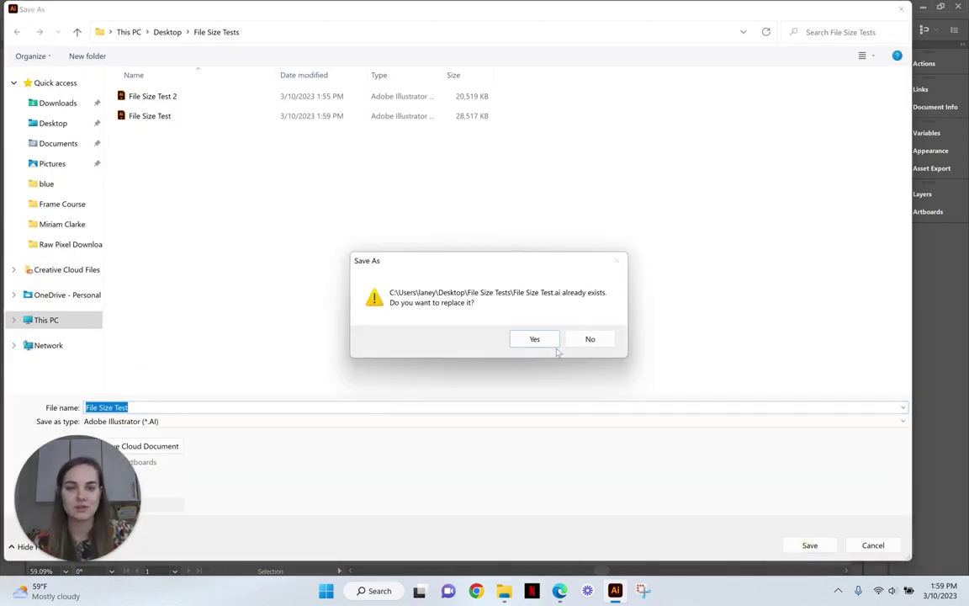
{"action": "left_click", "coordinate": [550, 342]}
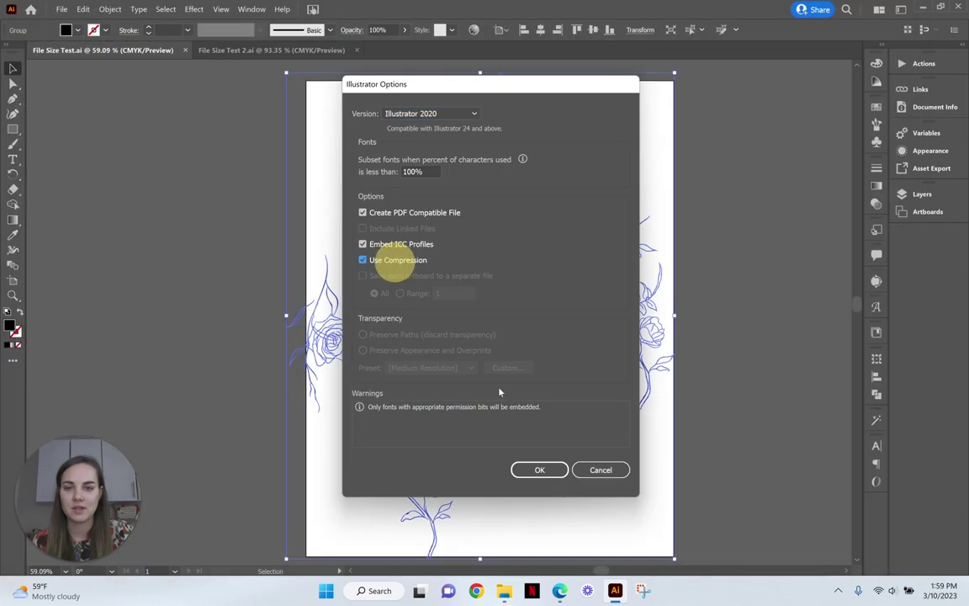
{"action": "left_click", "coordinate": [539, 469]}
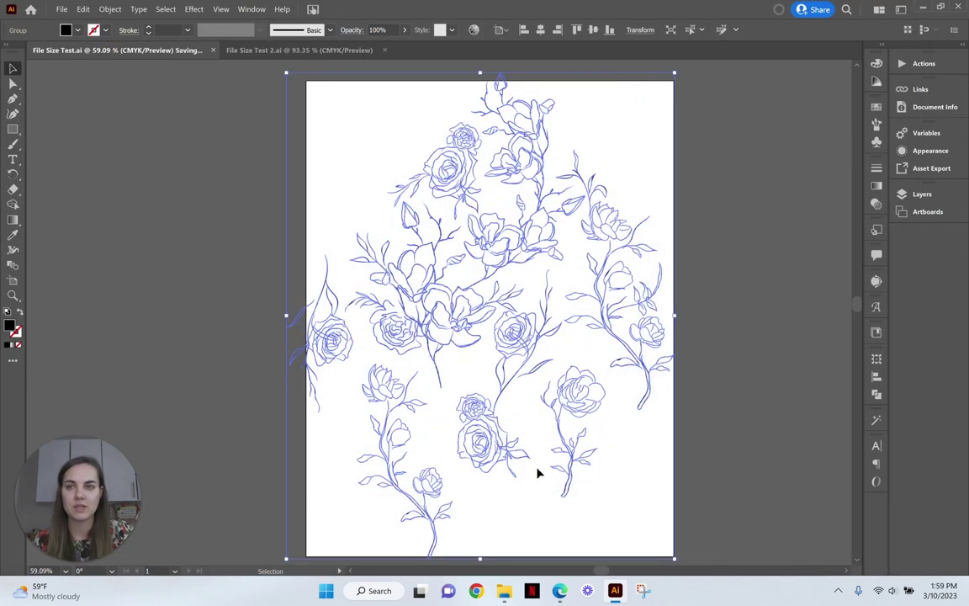
{"action": "left_click", "coordinate": [502, 594]}
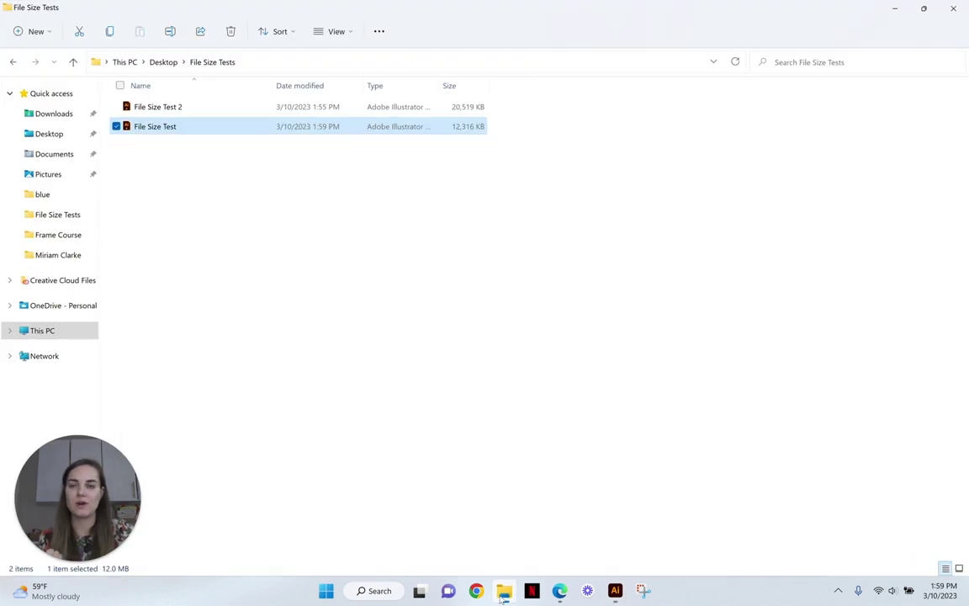
Step: Resave File Size Test.ai over itself with Create PDF Compatible File unchecked and compression on
{"action": "left_click", "coordinate": [502, 593]}
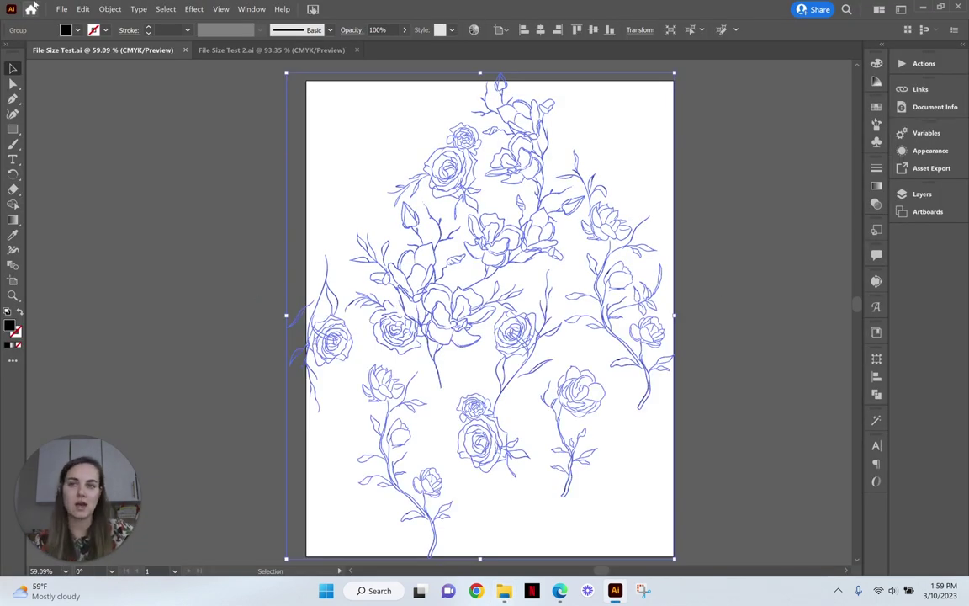
{"action": "left_click", "coordinate": [61, 9]}
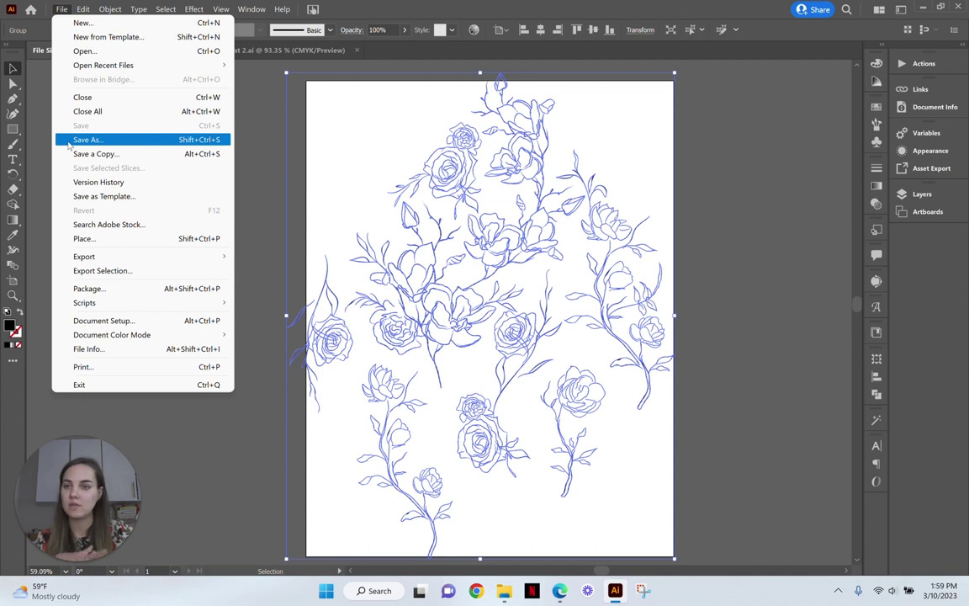
{"action": "left_click", "coordinate": [70, 143]}
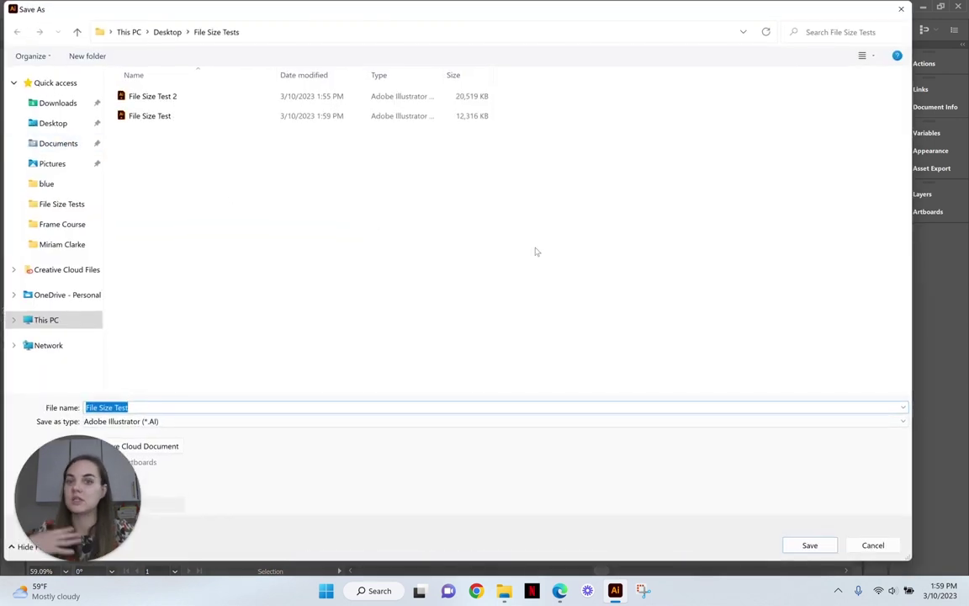
{"action": "left_click", "coordinate": [810, 545]}
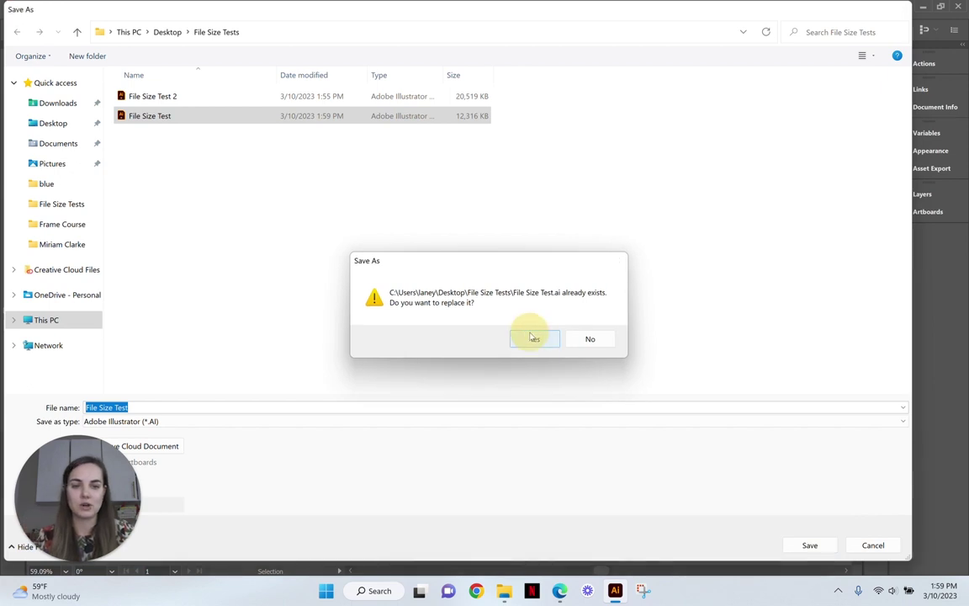
{"action": "left_click", "coordinate": [530, 337]}
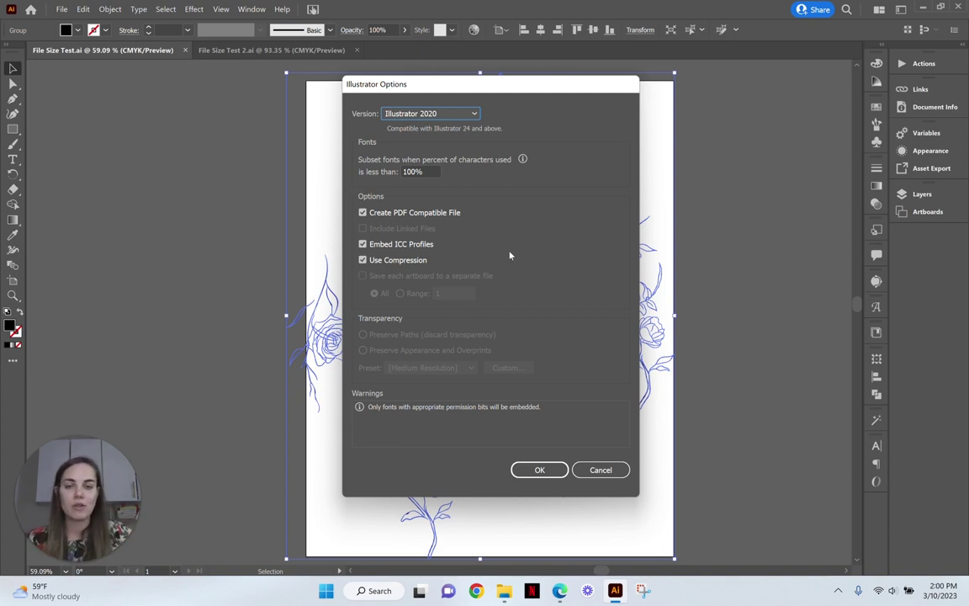
{"action": "left_click", "coordinate": [367, 213]}
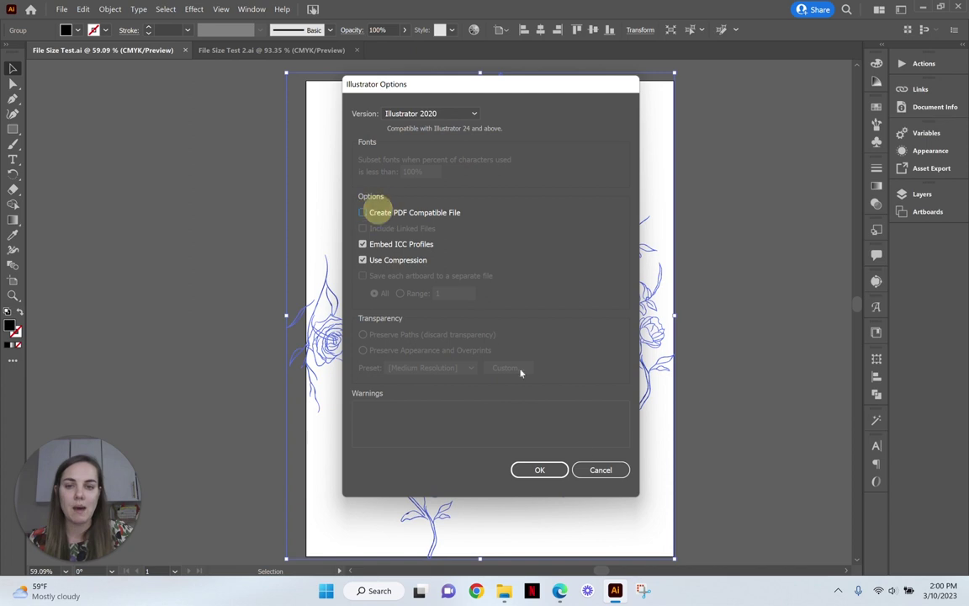
{"action": "left_click", "coordinate": [554, 470]}
Step: Deselect the artwork and confirm in File Explorer that File Size Test dropped to 8,077 KB
{"action": "left_click", "coordinate": [259, 290]}
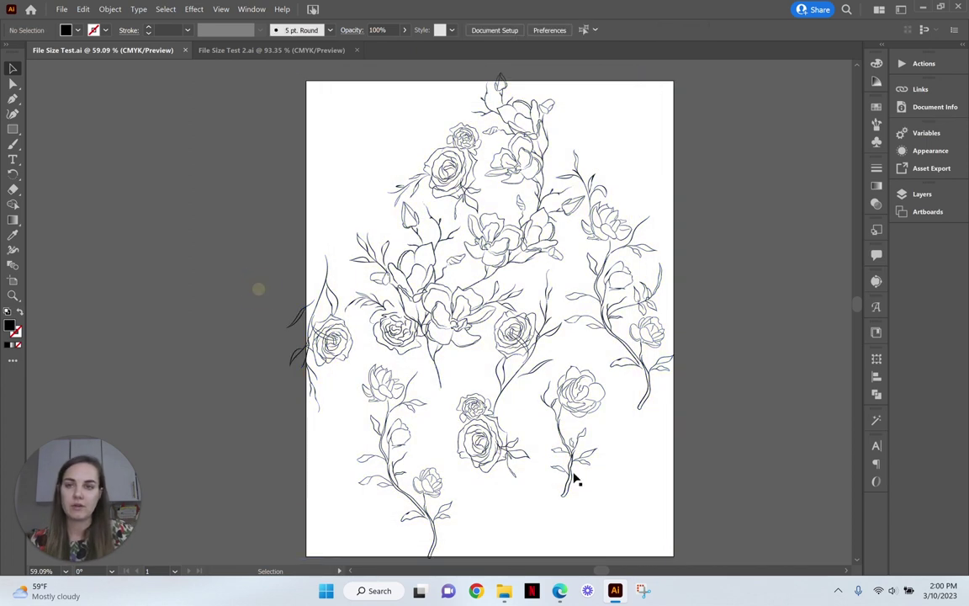
{"action": "left_click", "coordinate": [504, 590]}
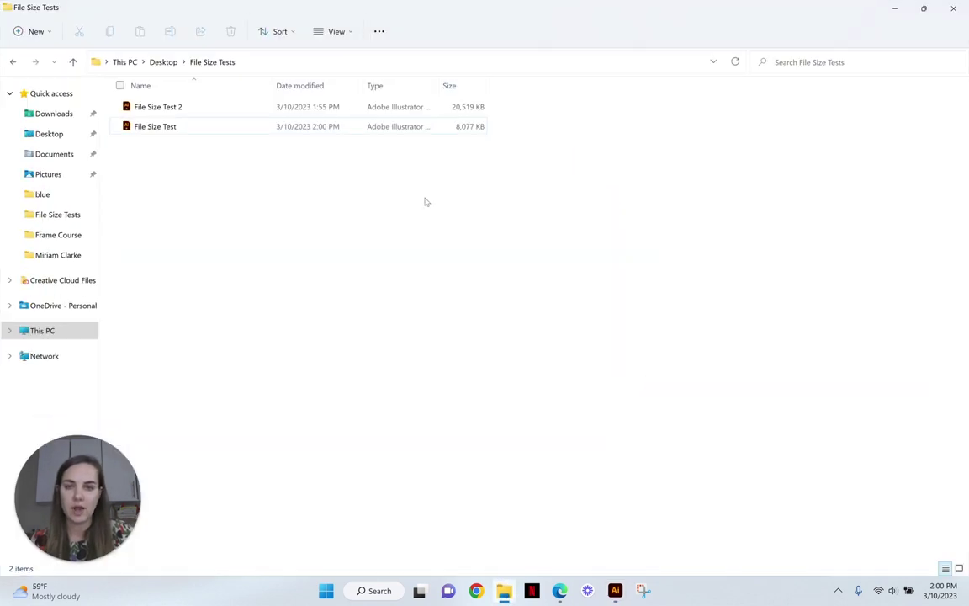
{"action": "left_click", "coordinate": [448, 127]}
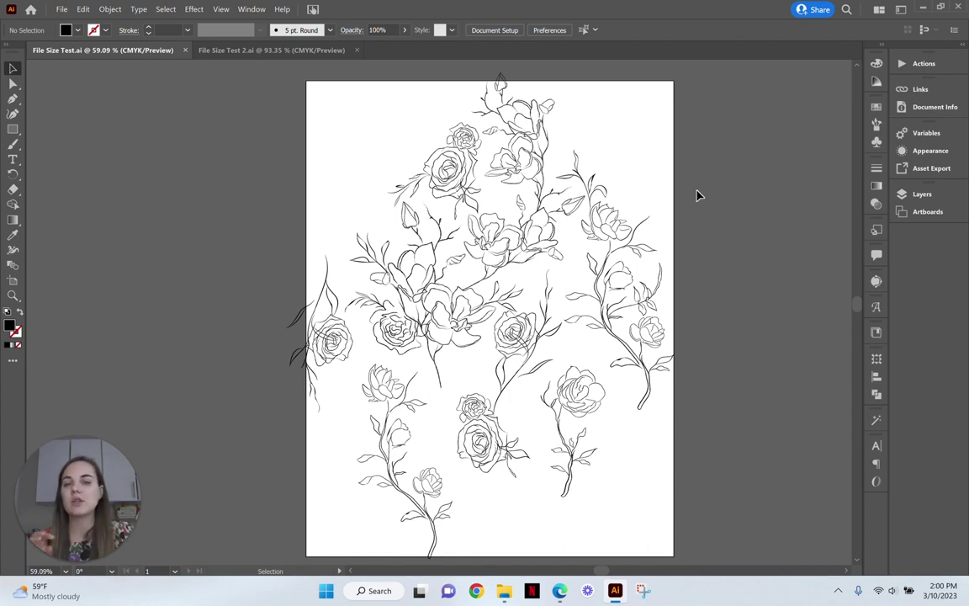
Step: Select all the floral line artwork and apply Simplify from its context menu
{"action": "left_click", "coordinate": [591, 204]}
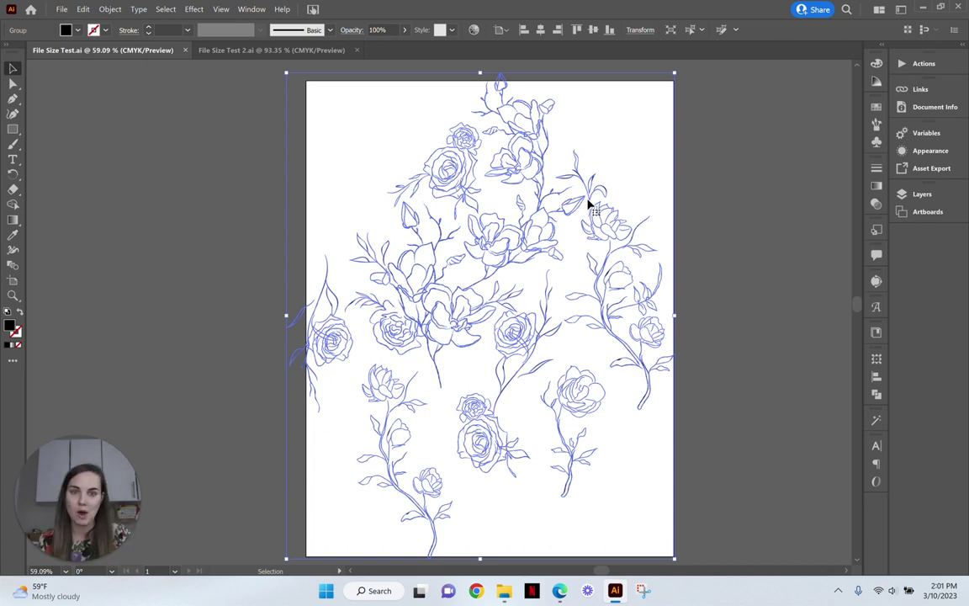
{"action": "right_click", "coordinate": [524, 235]}
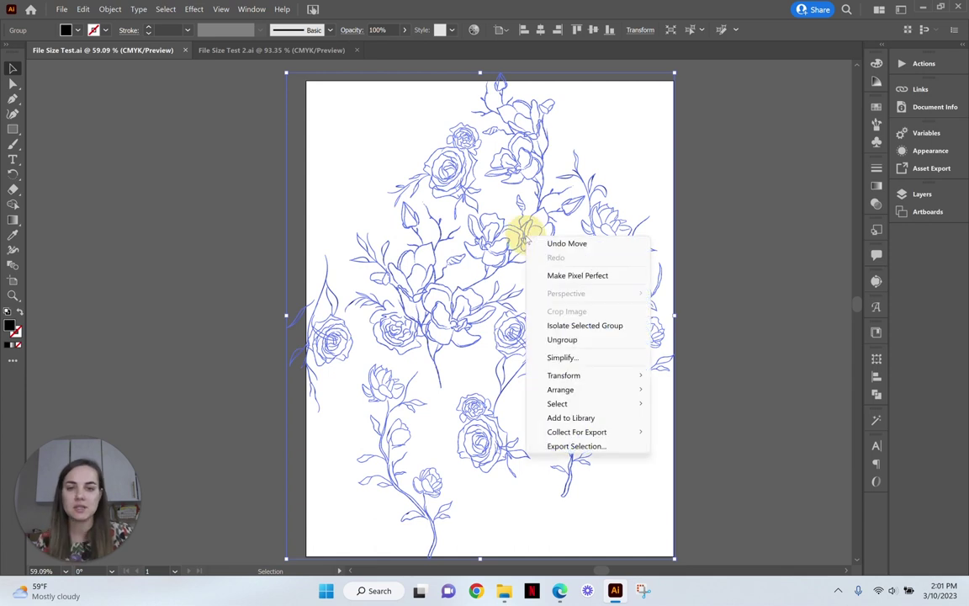
{"action": "left_click", "coordinate": [585, 362]}
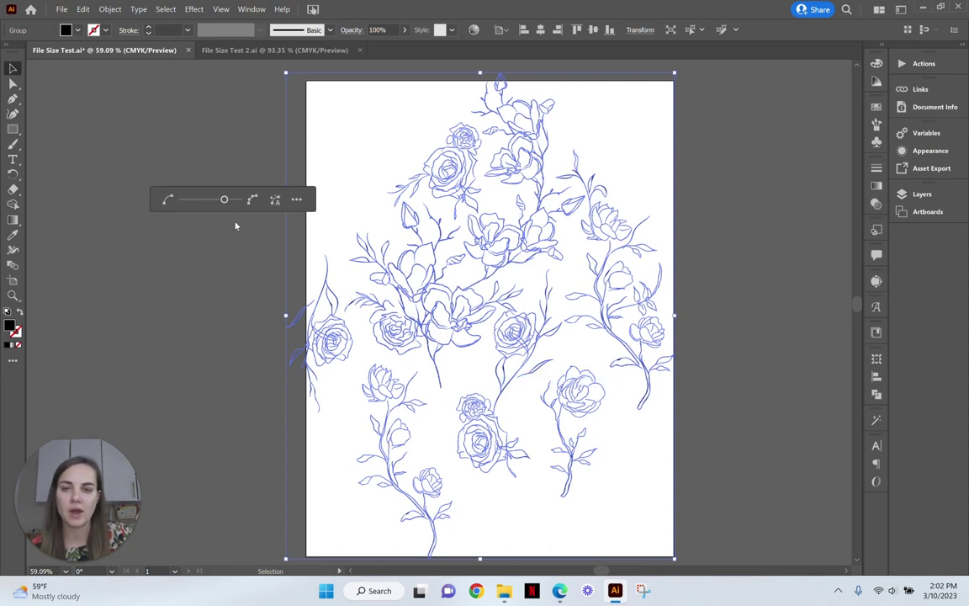
Step: Move the Simplify slider left until the floral artwork reads 98086 points
{"action": "mouse_move", "coordinate": [234, 214]}
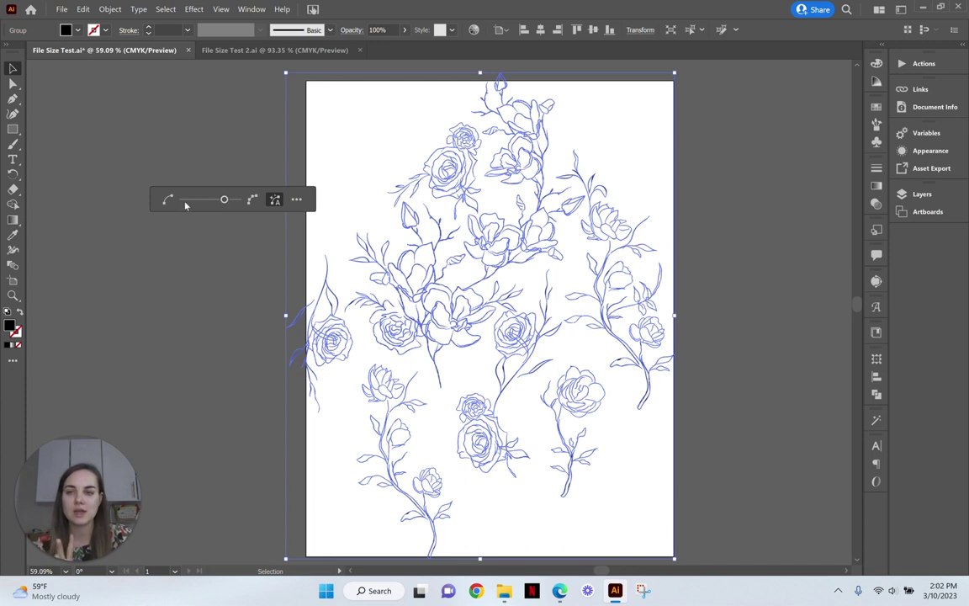
{"action": "left_click", "coordinate": [200, 199]}
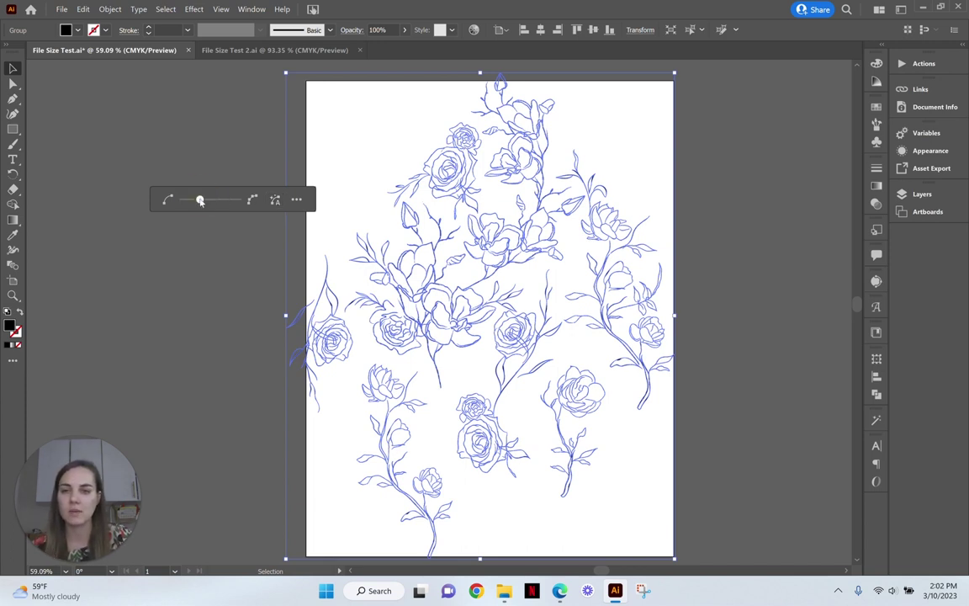
{"action": "mouse_move", "coordinate": [201, 201]}
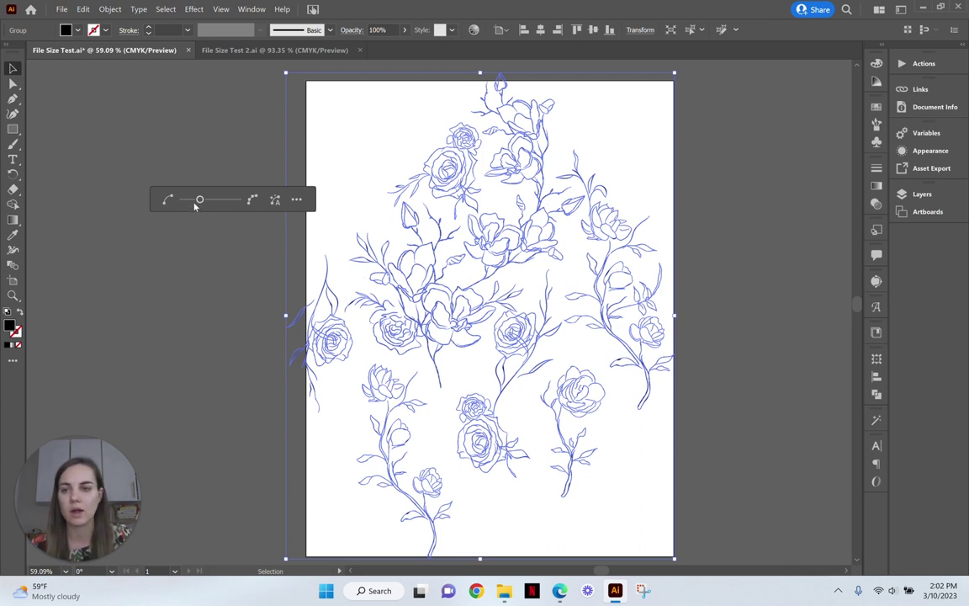
{"action": "left_click_drag", "start_coordinate": [194, 203], "coordinate": [187, 200]}
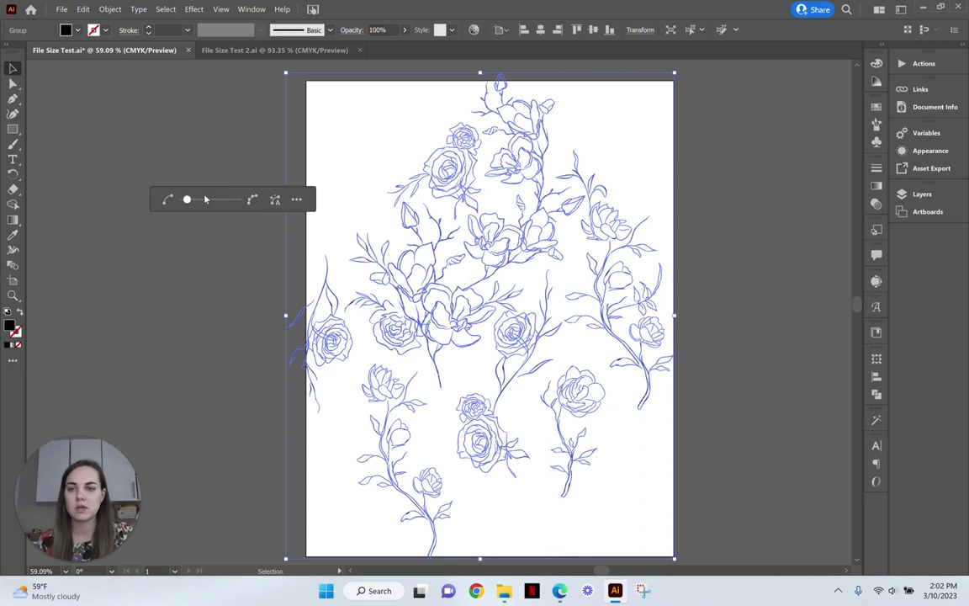
{"action": "left_click", "coordinate": [187, 200]}
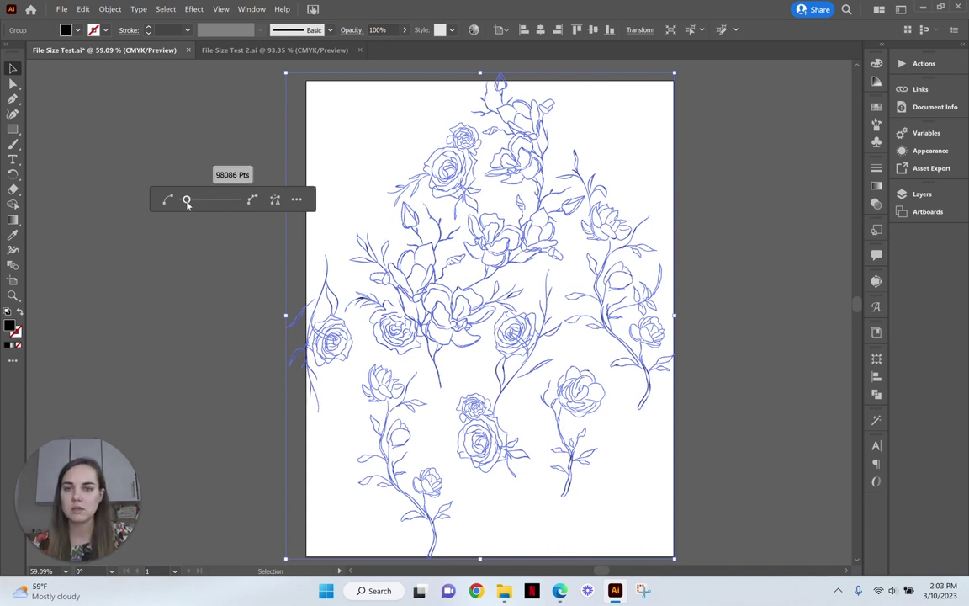
Step: Commit the simplification, deselect the artwork, switch to Direct Selection and zoom in on the flower
{"action": "left_click", "coordinate": [724, 242]}
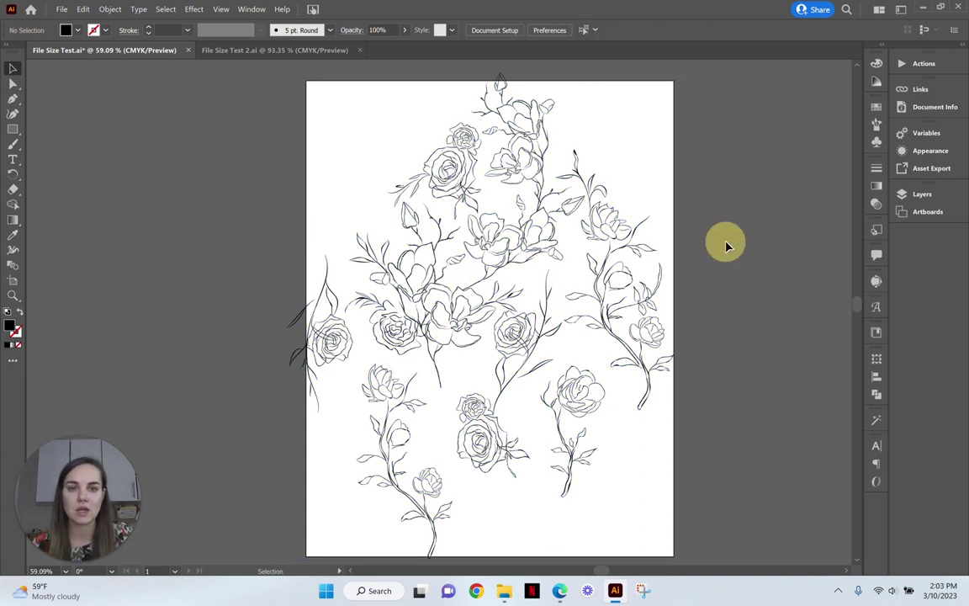
{"action": "left_click", "coordinate": [575, 156]}
{"action": "left_click", "coordinate": [751, 245]}
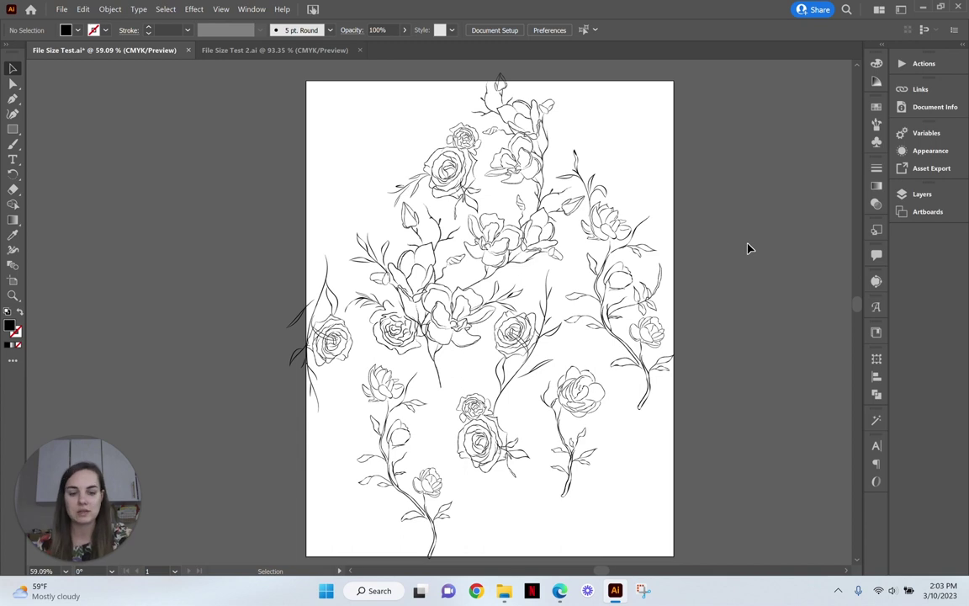
{"action": "key", "text": "a"}
{"action": "key", "text": "ctrl+equal"}
{"action": "key", "text": "ctrl+equal"}
{"action": "key", "text": "ctrl+equal"}
{"action": "key", "text": "ctrl+equal"}
{"action": "key", "text": "ctrl+equal"}
{"action": "key", "text": "ctrl+equal"}
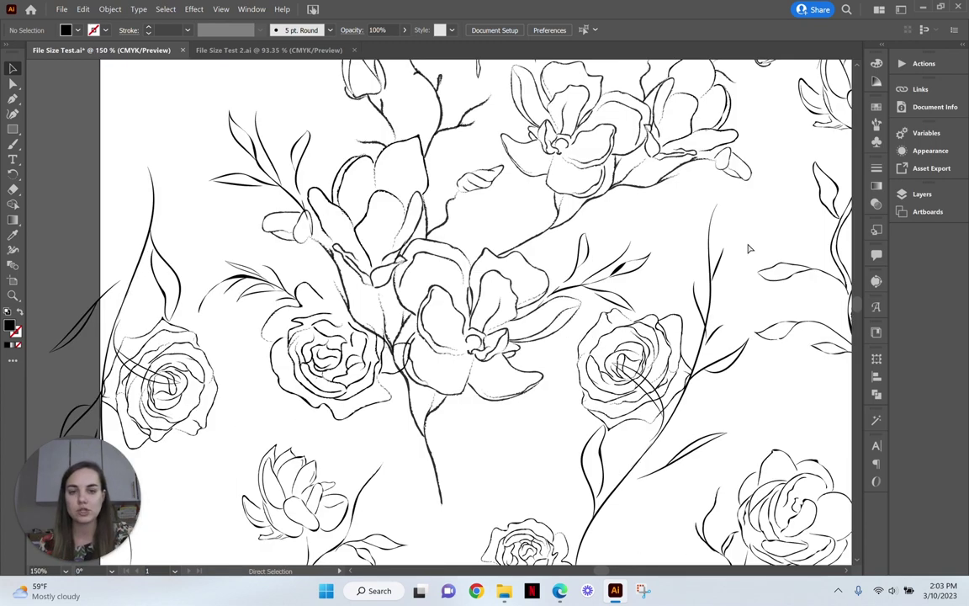
Step: Zoom to 800% and isolate the flower's nested group two levels deep
{"action": "key", "text": "ctrl+equal"}
{"action": "key", "text": "ctrl+equal"}
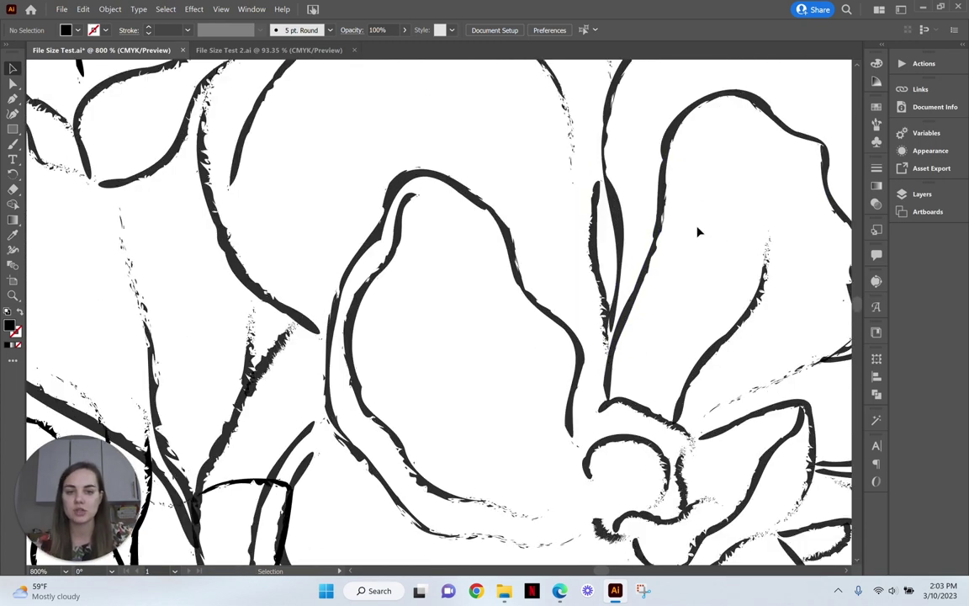
{"action": "left_click", "coordinate": [553, 315]}
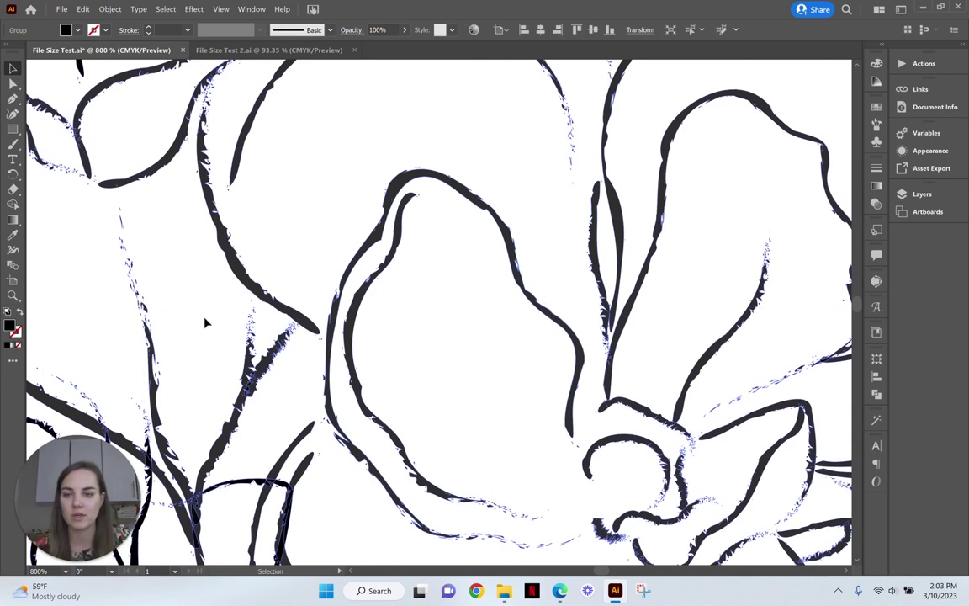
{"action": "scroll", "coordinate": [480, 326], "scroll_direction": "down", "scroll_amount": 8}
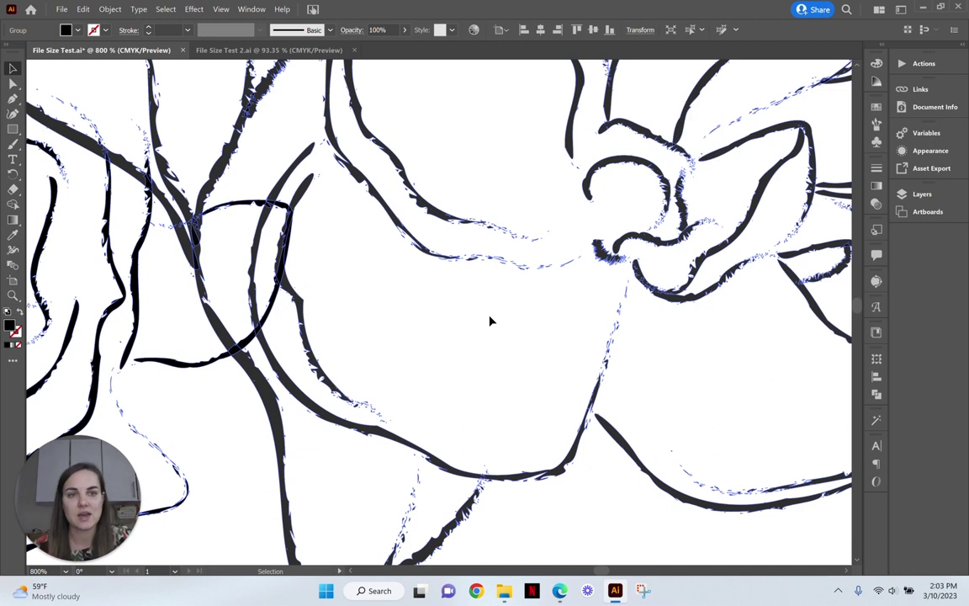
{"action": "scroll", "coordinate": [491, 321], "scroll_direction": "down", "scroll_amount": 1}
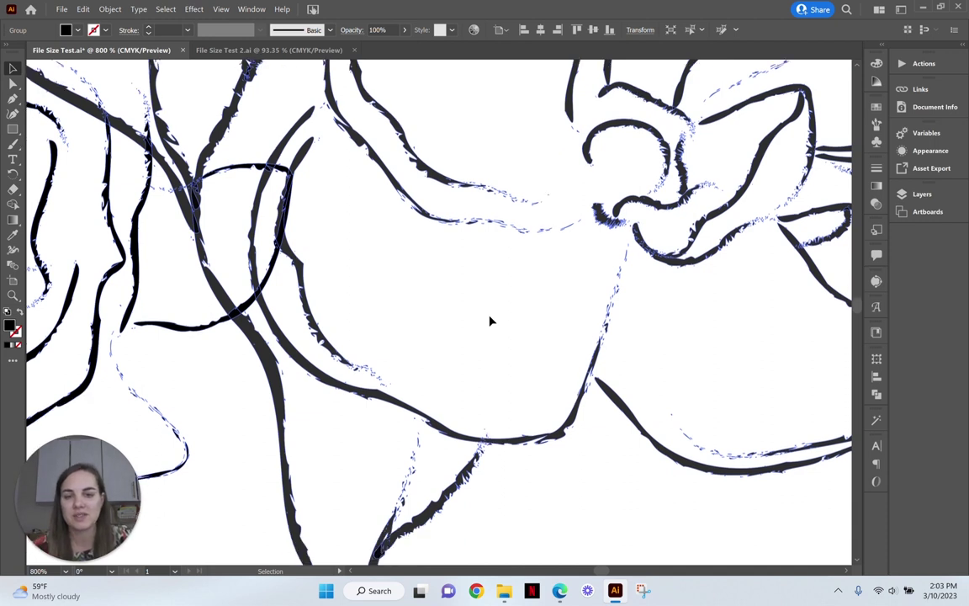
{"action": "double_click", "coordinate": [600, 352]}
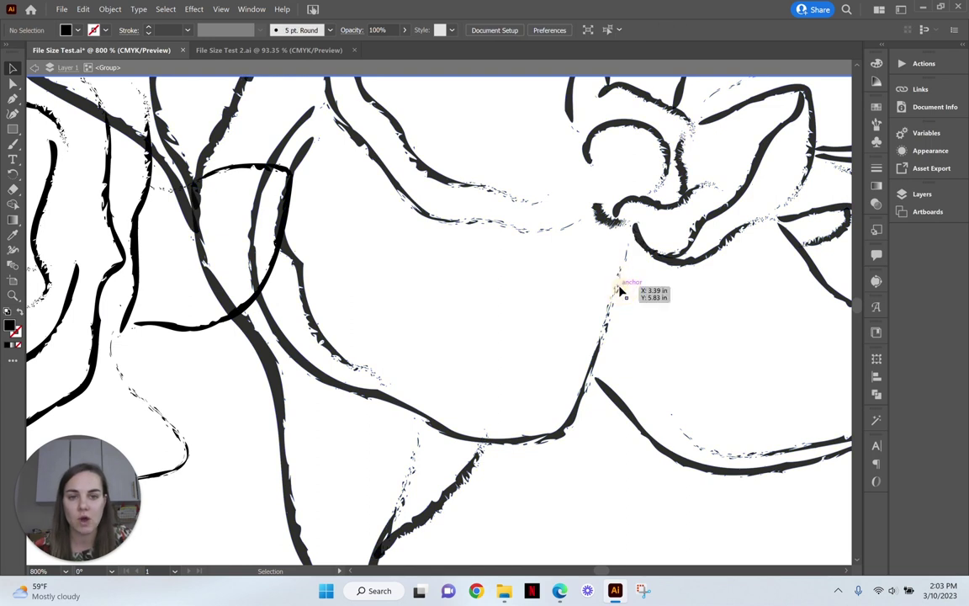
{"action": "double_click", "coordinate": [601, 219]}
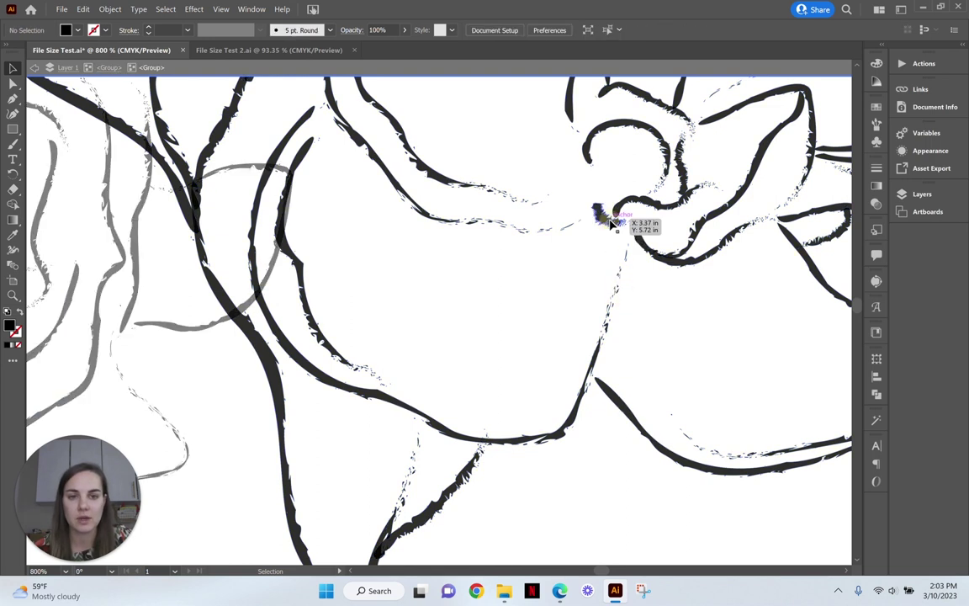
Step: Simplify the small centre blob, reducing it from 268 to 264 points
{"action": "left_click", "coordinate": [603, 217]}
{"action": "right_click", "coordinate": [603, 223]}
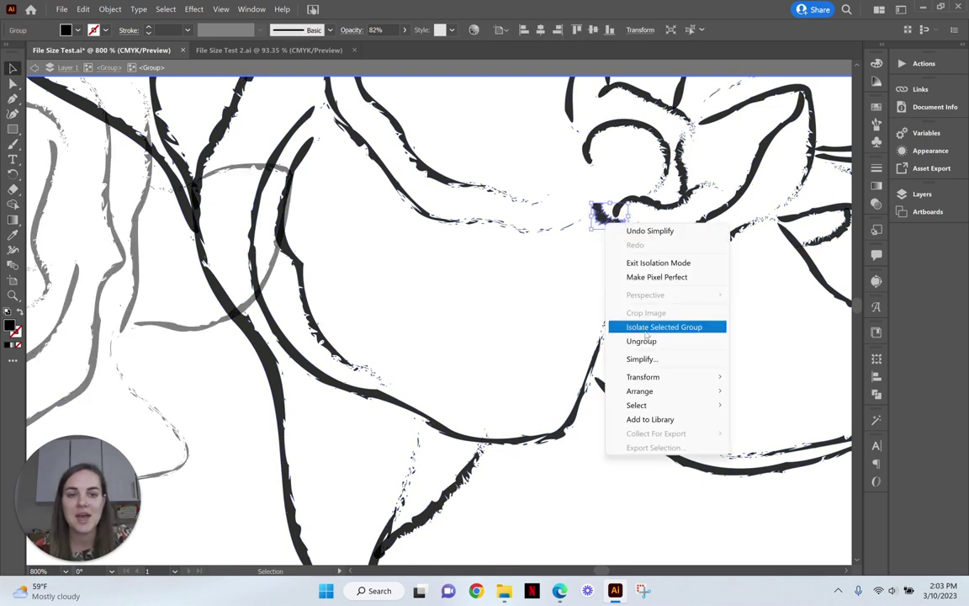
{"action": "left_click", "coordinate": [659, 360]}
{"action": "left_click_drag", "start_coordinate": [226, 201], "coordinate": [184, 200]}
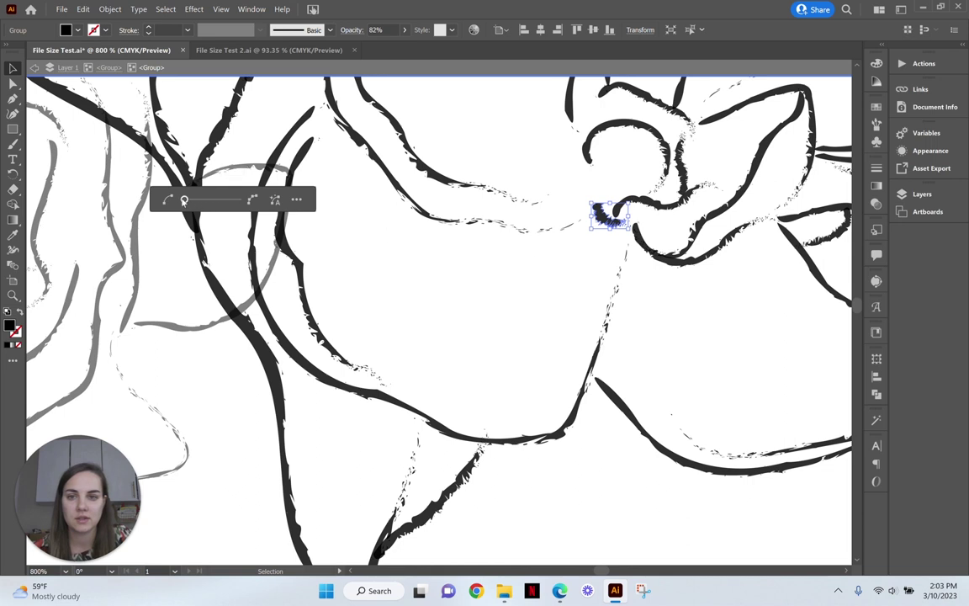
Step: Smooth the upper petal stroke with the Smooth tool to reduce its points
{"action": "left_click", "coordinate": [503, 268]}
{"action": "left_click", "coordinate": [613, 224]}
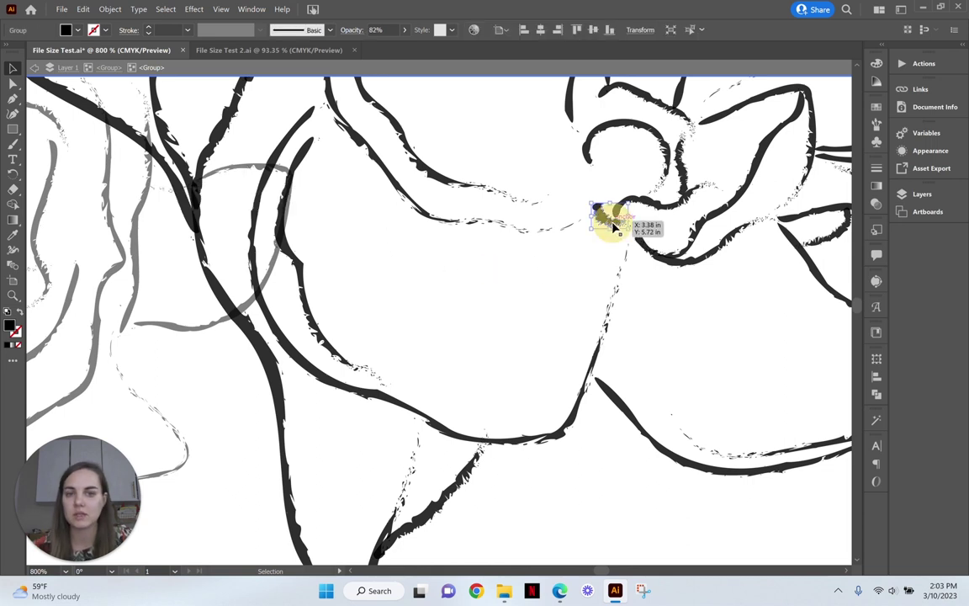
{"action": "left_click", "coordinate": [380, 145]}
{"action": "key", "text": "n"}
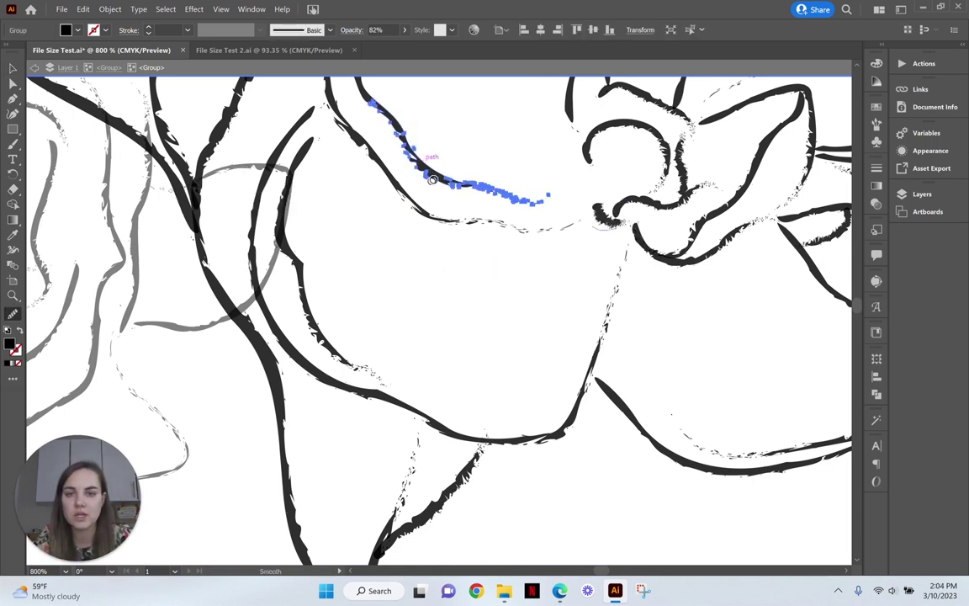
{"action": "mouse_move", "coordinate": [433, 179]}
{"action": "left_mouse_down"}
{"action": "mouse_move", "coordinate": [401, 151]}
{"action": "mouse_move", "coordinate": [421, 164]}
{"action": "mouse_move", "coordinate": [390, 127]}
{"action": "mouse_move", "coordinate": [431, 179]}
{"action": "left_mouse_up"}
{"action": "key", "text": "v"}
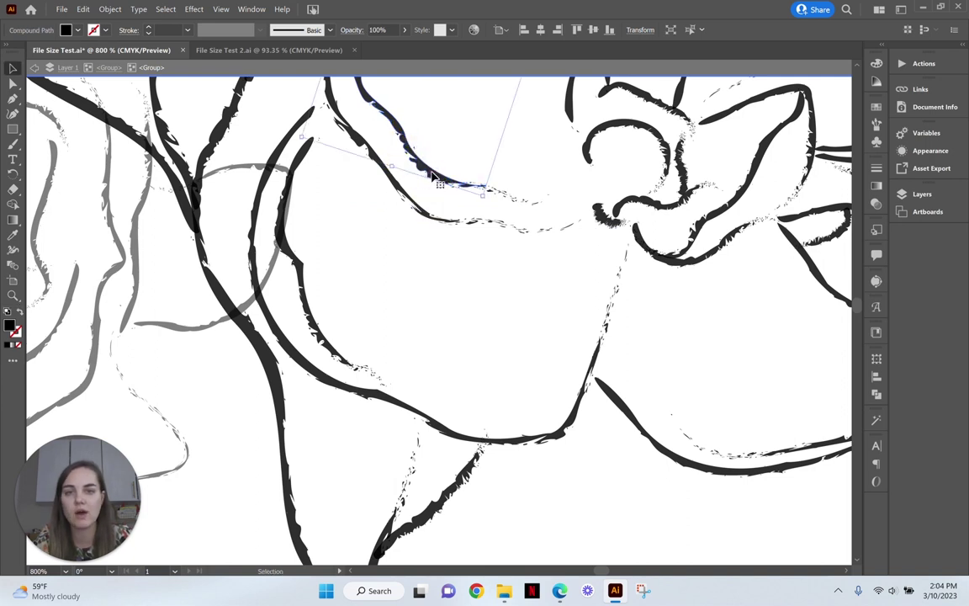
Step: Remove selected anchor points from the upper path and reposition its top anchor
{"action": "key", "text": "a"}
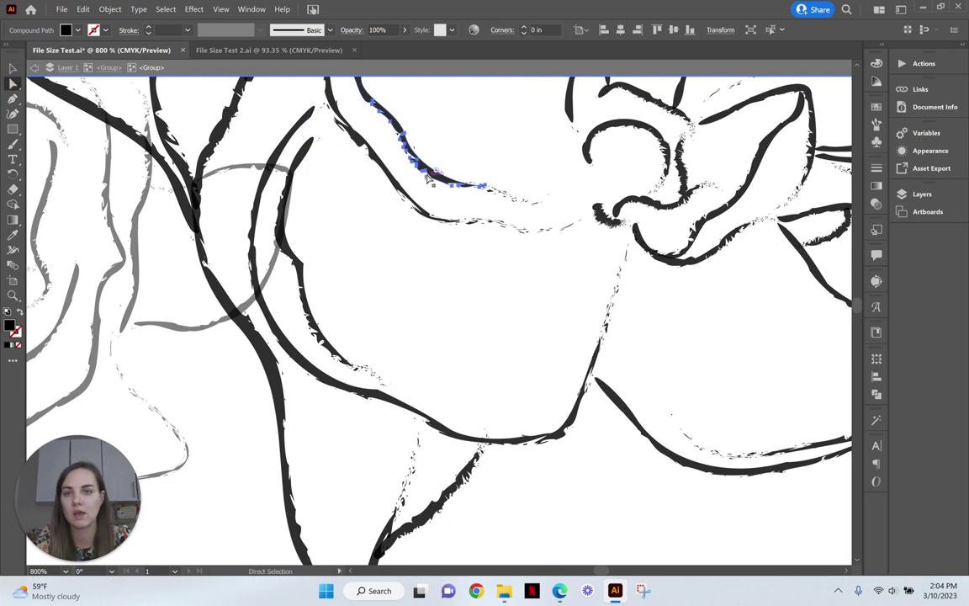
{"action": "left_click_drag", "start_coordinate": [409, 138], "coordinate": [347, 105]}
{"action": "left_click", "coordinate": [227, 30]}
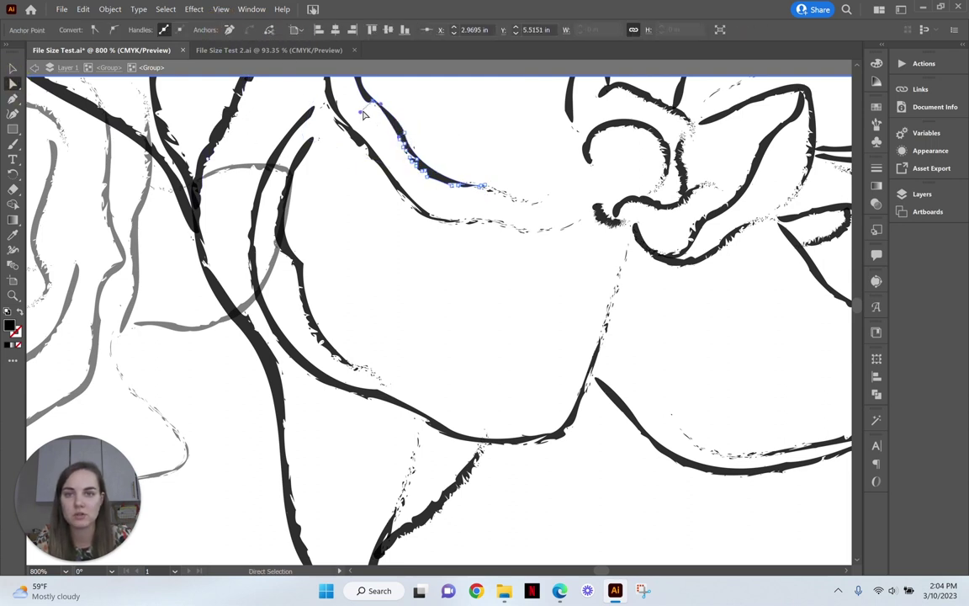
{"action": "mouse_move", "coordinate": [364, 108]}
{"action": "left_mouse_down"}
{"action": "mouse_move", "coordinate": [352, 108]}
{"action": "mouse_move", "coordinate": [364, 107]}
{"action": "left_mouse_up"}
{"action": "left_click", "coordinate": [439, 116]}
Step: Save File Size Test with PDF compatibility, embedded ICC profiles and compression on
{"action": "key", "text": "ctrl+minus"}
{"action": "key", "text": "ctrl+minus"}
{"action": "key", "text": "ctrl+minus"}
{"action": "key", "text": "ctrl+minus"}
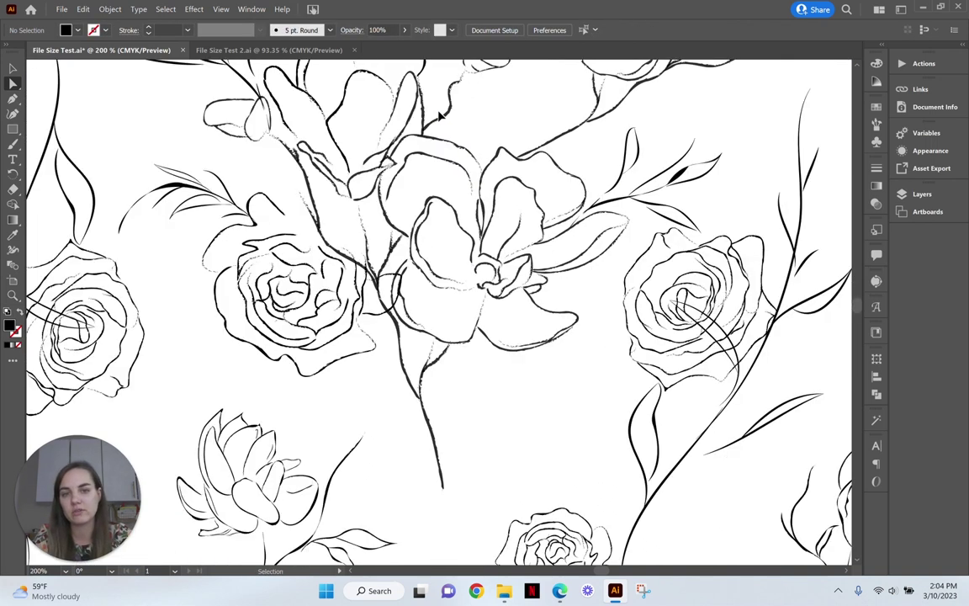
{"action": "key", "text": "ctrl+minus"}
{"action": "key", "text": "ctrl+minus"}
{"action": "key", "text": "ctrl+minus"}
{"action": "scroll", "coordinate": [766, 267], "scroll_direction": "right", "scroll_amount": 2}
{"action": "scroll", "coordinate": [765, 267], "scroll_direction": "right", "scroll_amount": 1}
{"action": "scroll", "coordinate": [765, 267], "scroll_direction": "up", "scroll_amount": 2}
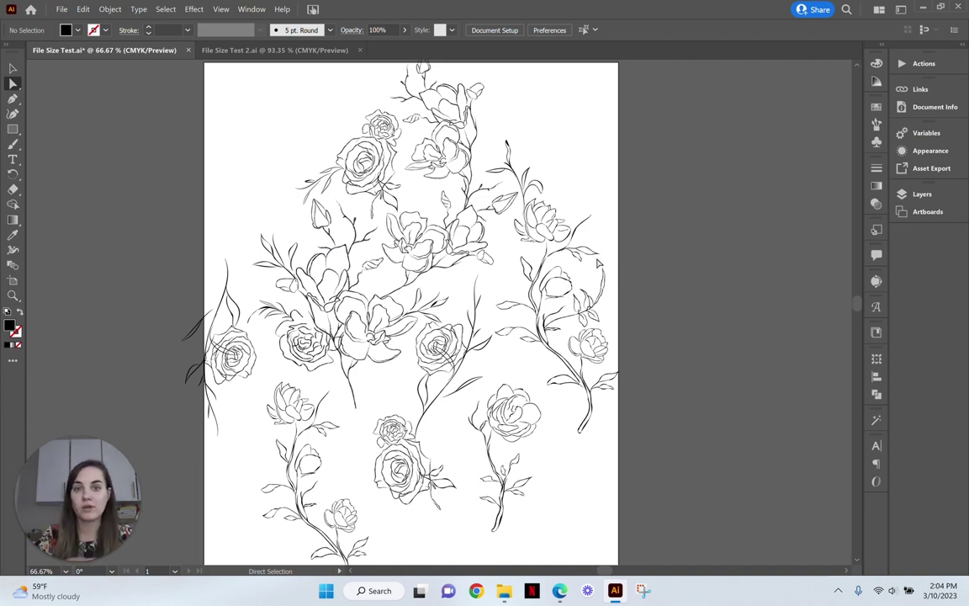
{"action": "key", "text": "ctrl+s"}
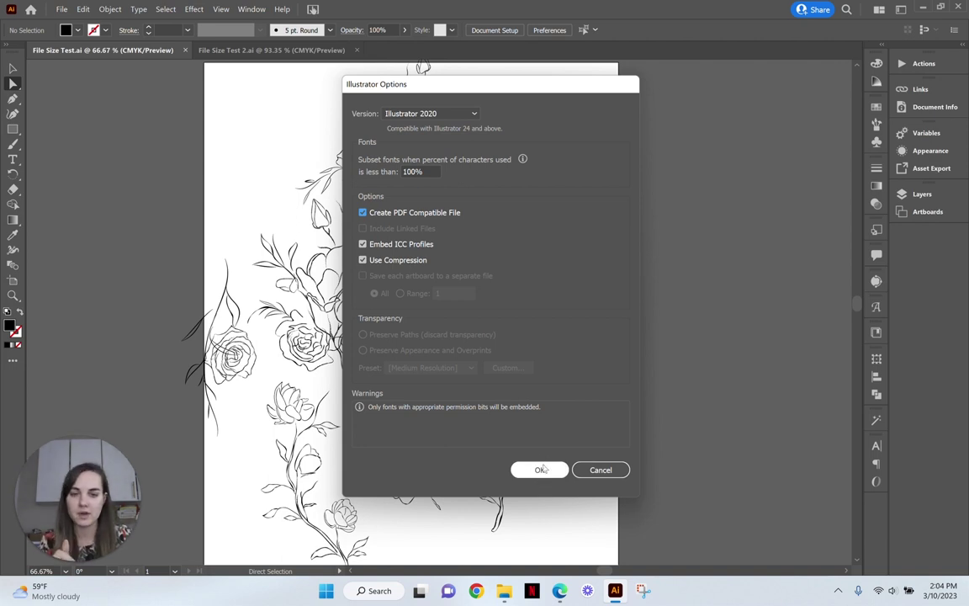
{"action": "left_click", "coordinate": [541, 467]}
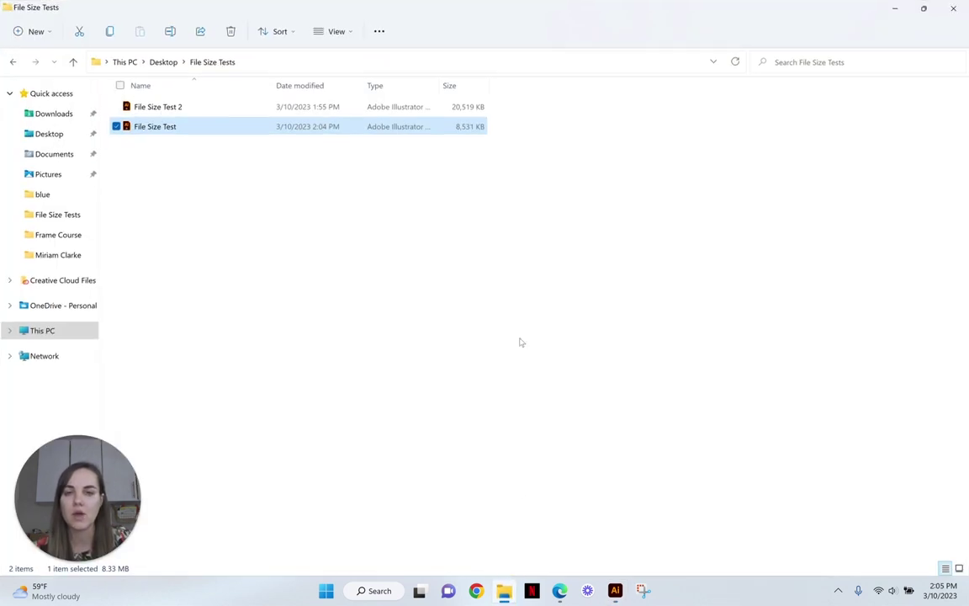
Step: Select File Size Test in File Explorer to confirm its 8,531 KB size
{"action": "left_click", "coordinate": [463, 197]}
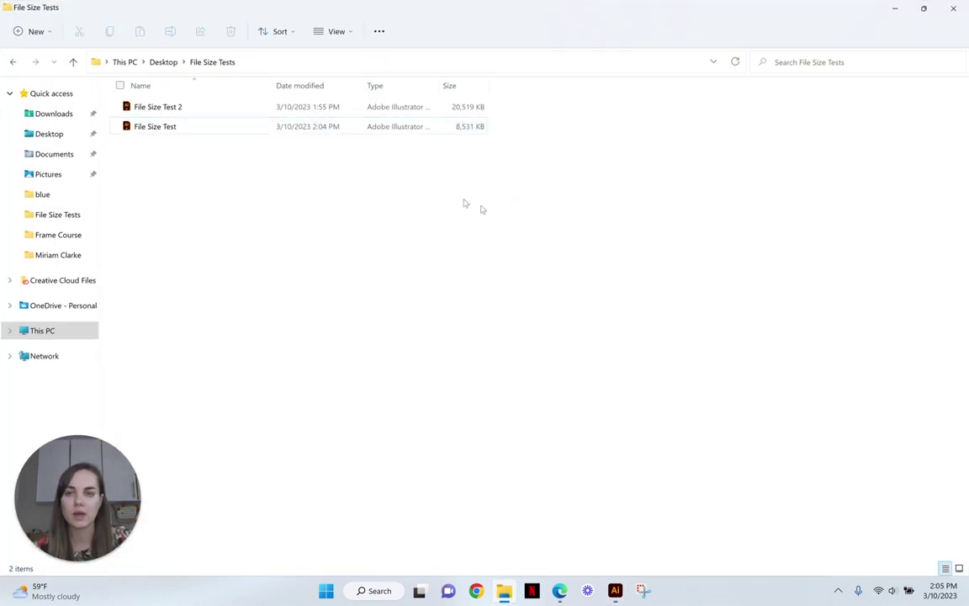
{"action": "left_click", "coordinate": [430, 135]}
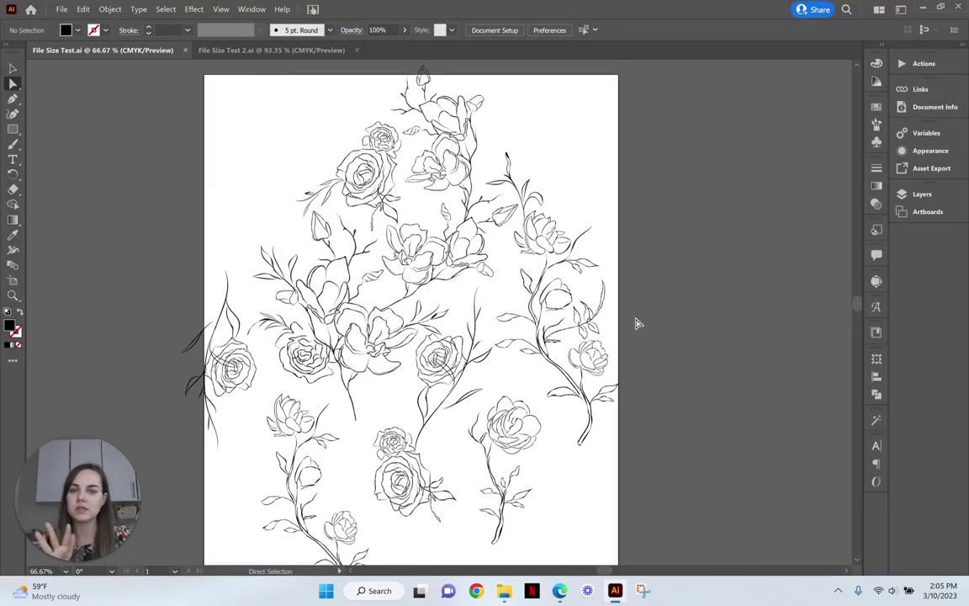
{"action": "scroll", "coordinate": [637, 323], "scroll_direction": "up", "scroll_amount": 1}
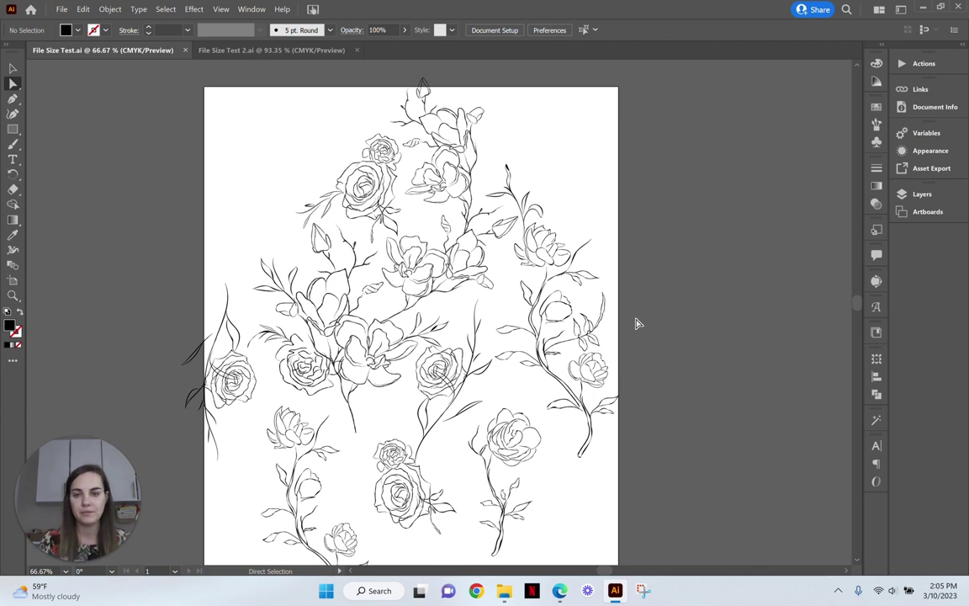
Step: Switch to File Size Test 2 and open then cancel the File > Place dialog
{"action": "key", "text": "ctrl+Tab"}
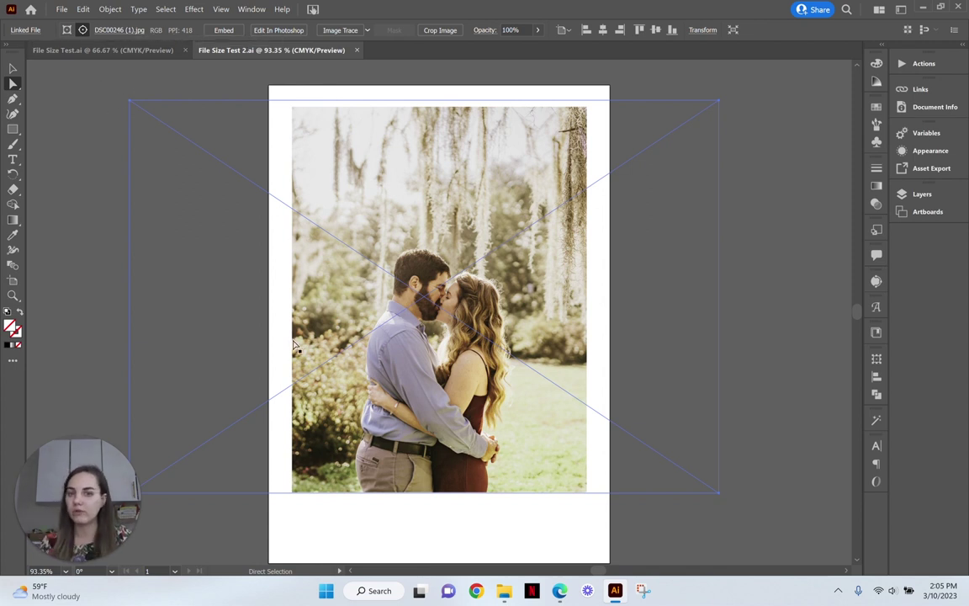
{"action": "scroll", "coordinate": [793, 387], "scroll_direction": "down", "scroll_amount": 2}
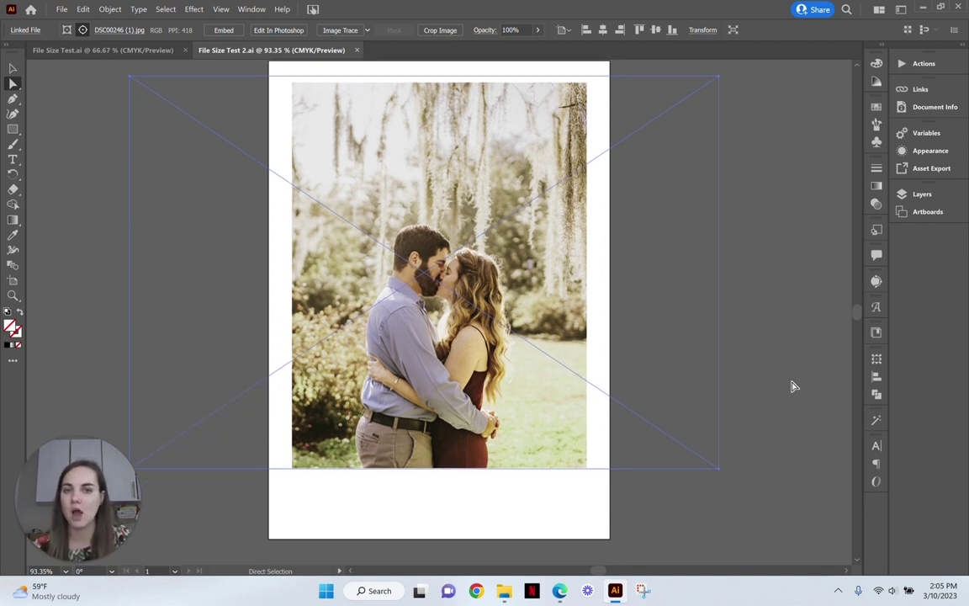
{"action": "scroll", "coordinate": [793, 386], "scroll_direction": "up", "scroll_amount": 1}
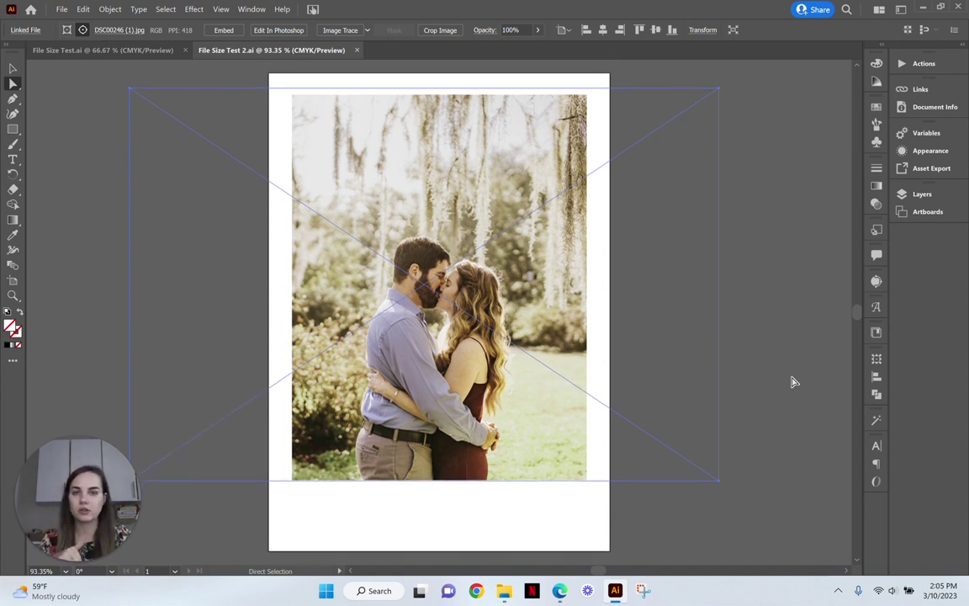
{"action": "left_click", "coordinate": [793, 383]}
{"action": "left_click", "coordinate": [59, 9]}
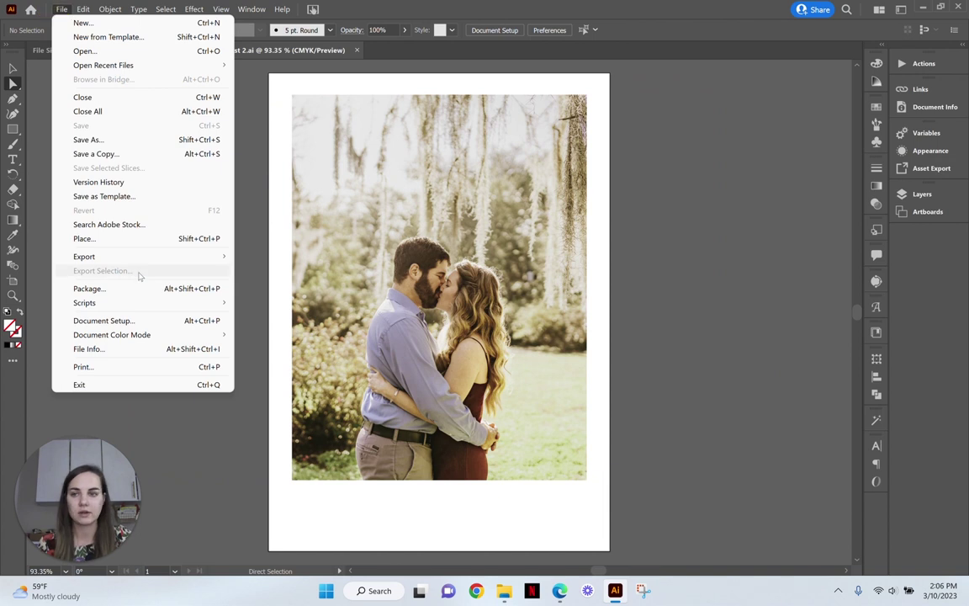
{"action": "left_click", "coordinate": [125, 241]}
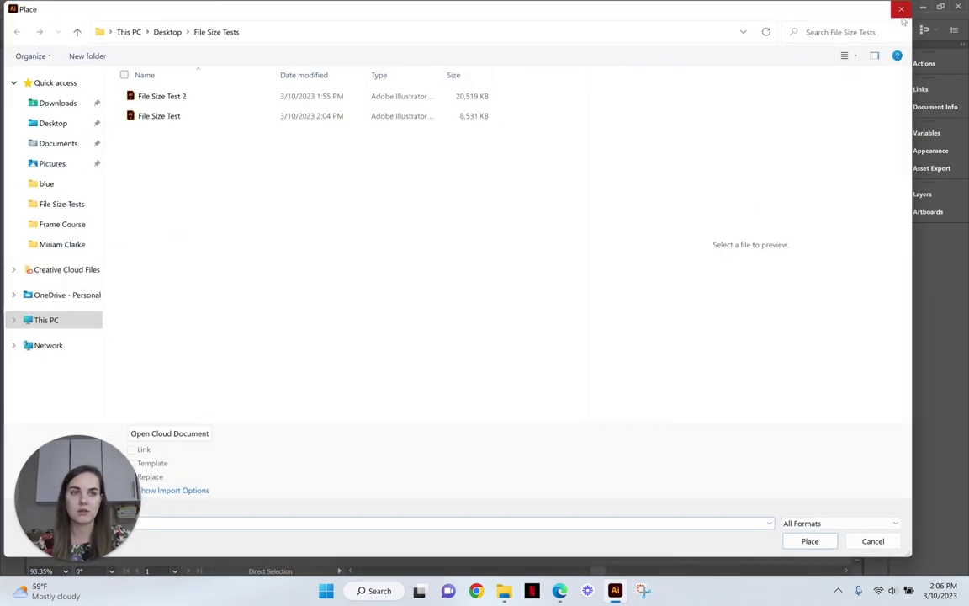
{"action": "key", "text": "Return"}
{"action": "left_click", "coordinate": [405, 230]}
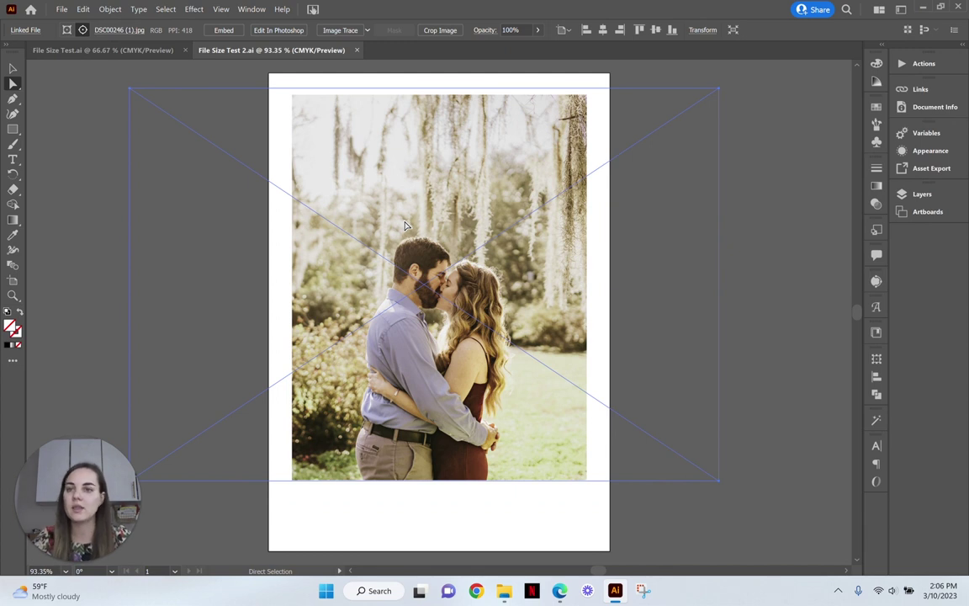
Step: Confirm File Size Test 2 is 20,519 KB in File Explorer, then return to Illustrator
{"action": "left_click", "coordinate": [504, 591]}
{"action": "left_click", "coordinate": [343, 108]}
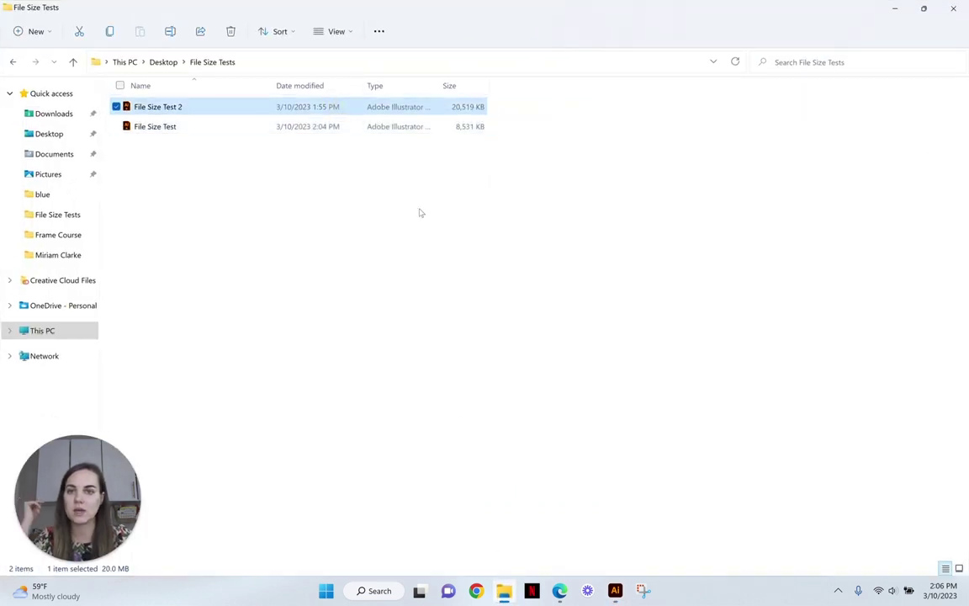
{"action": "key", "text": "alt+Tab"}
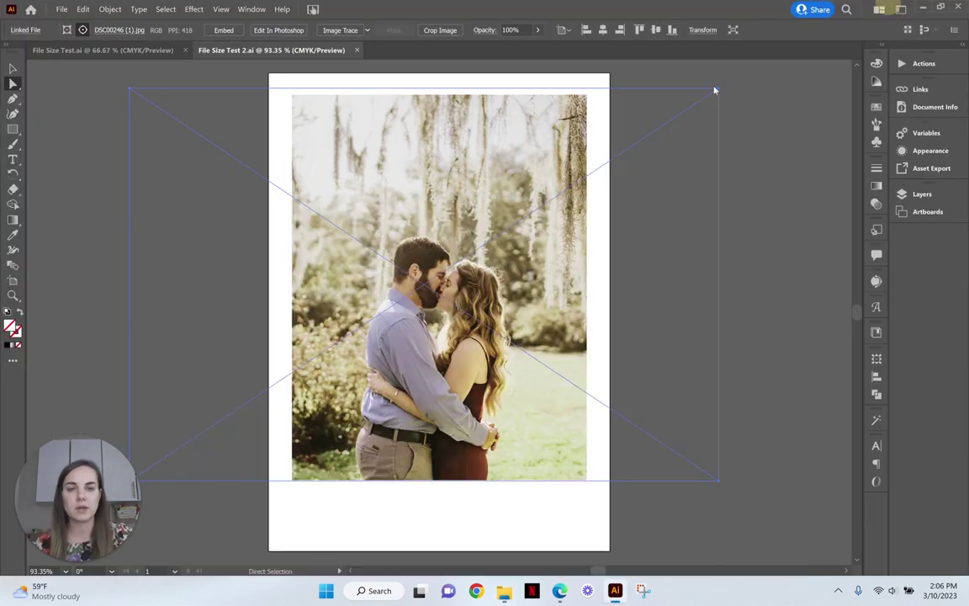
Step: Embed the couple photo, save File Size Test 2, and check its new 46,892 KB size
{"action": "left_click", "coordinate": [232, 35]}
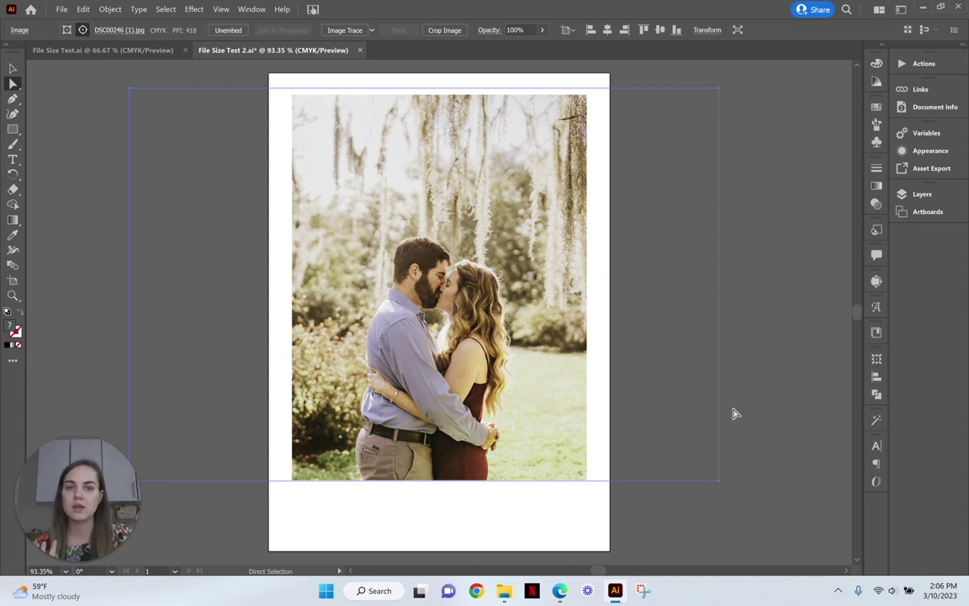
{"action": "left_click", "coordinate": [768, 342]}
{"action": "key", "text": "ctrl+s"}
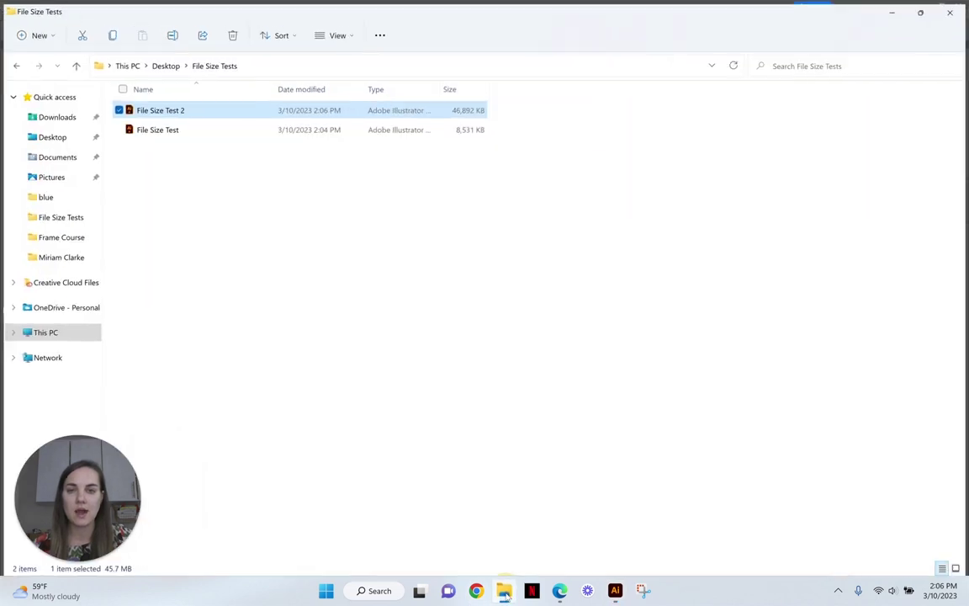
{"action": "left_click", "coordinate": [505, 591]}
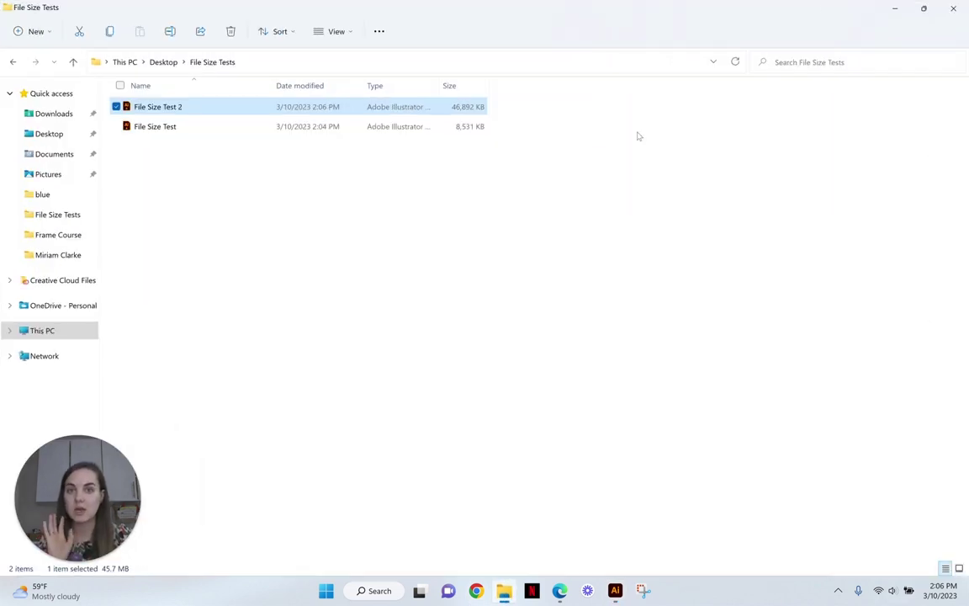
{"action": "double_click", "coordinate": [882, 12]}
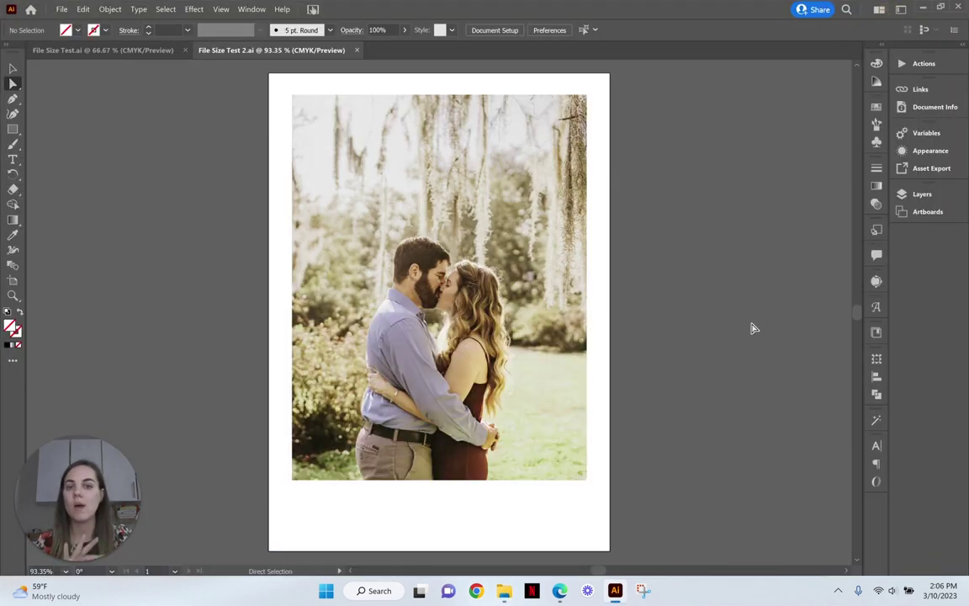
Step: Undo the embed so the couple photo is linked again as DSC00246 (1).jpg
{"action": "left_click", "coordinate": [747, 325]}
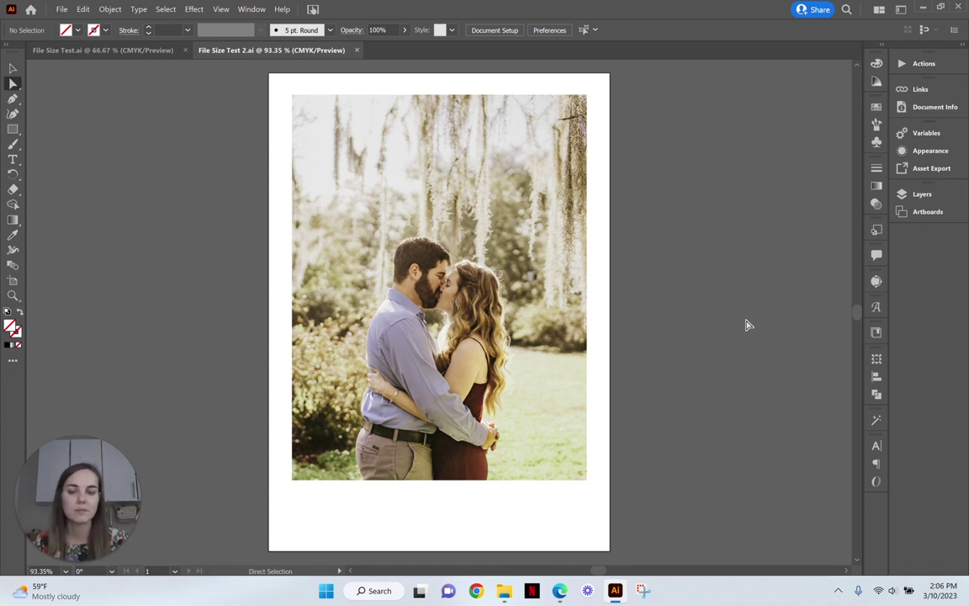
{"action": "left_click", "coordinate": [525, 319]}
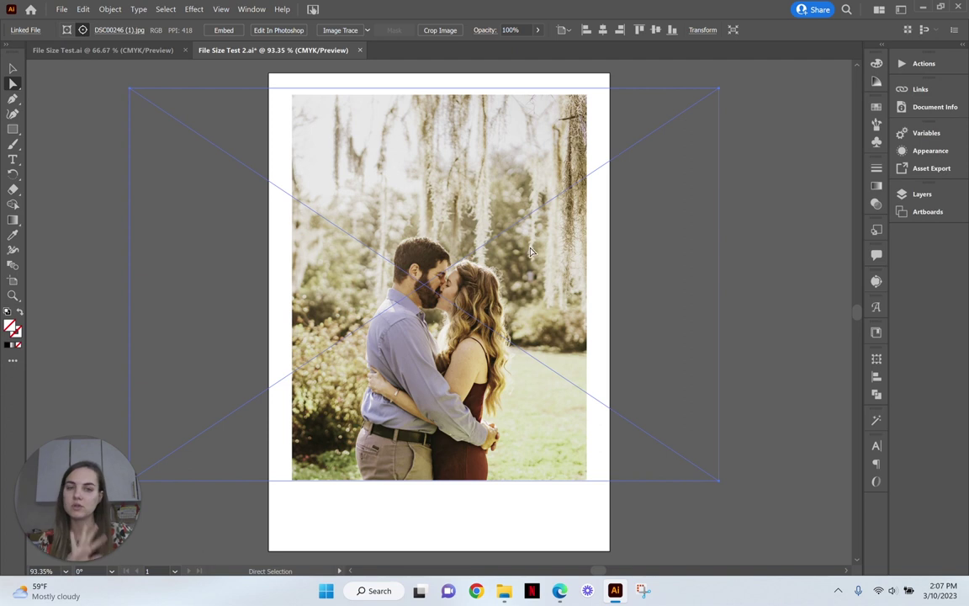
Step: Release the photo's clipping mask to reveal the full image, then undo it
{"action": "key", "text": "v"}
{"action": "left_click", "coordinate": [539, 328]}
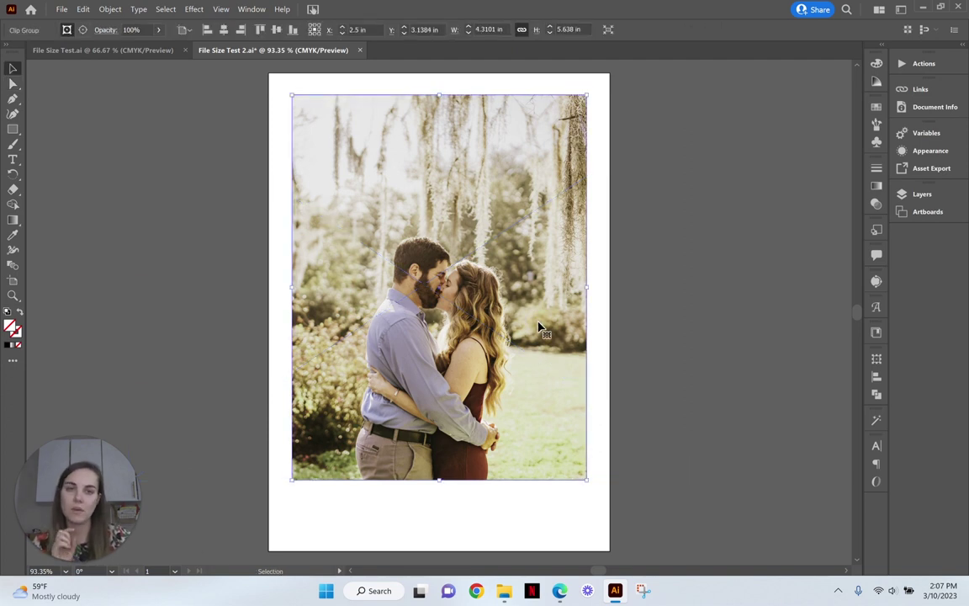
{"action": "right_click", "coordinate": [540, 328]}
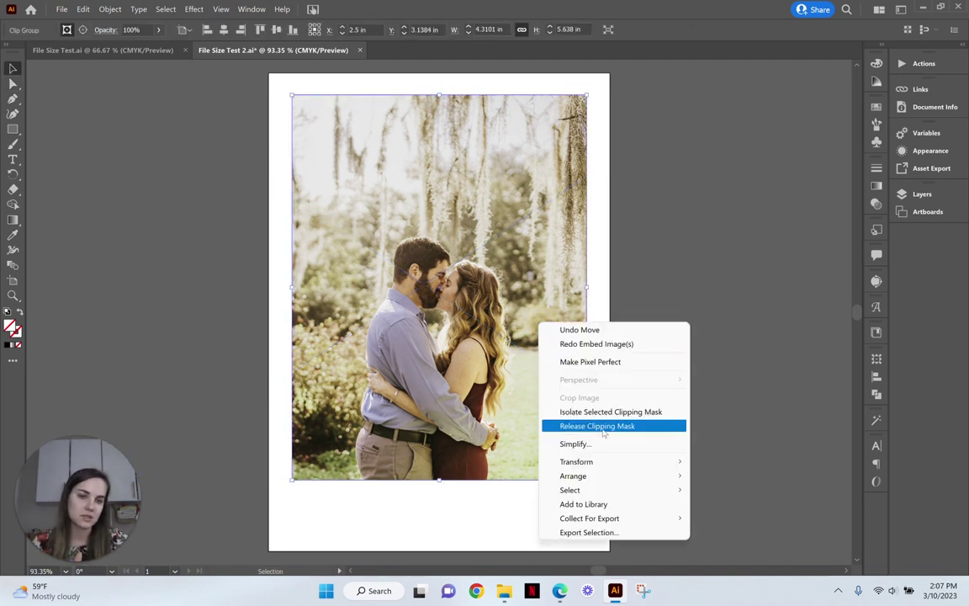
{"action": "left_click", "coordinate": [645, 421]}
{"action": "left_click", "coordinate": [747, 331]}
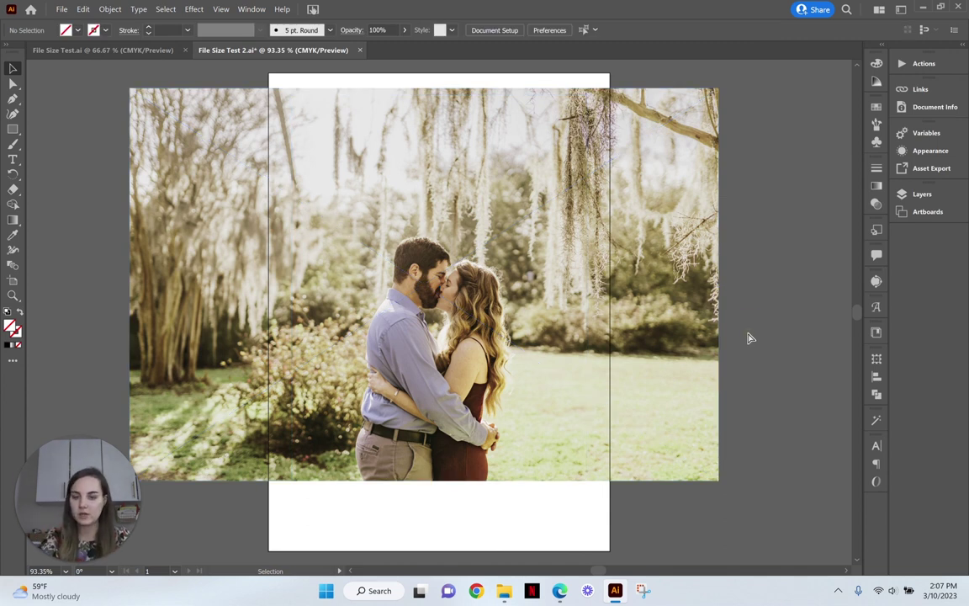
{"action": "key", "text": "ctrl+z"}
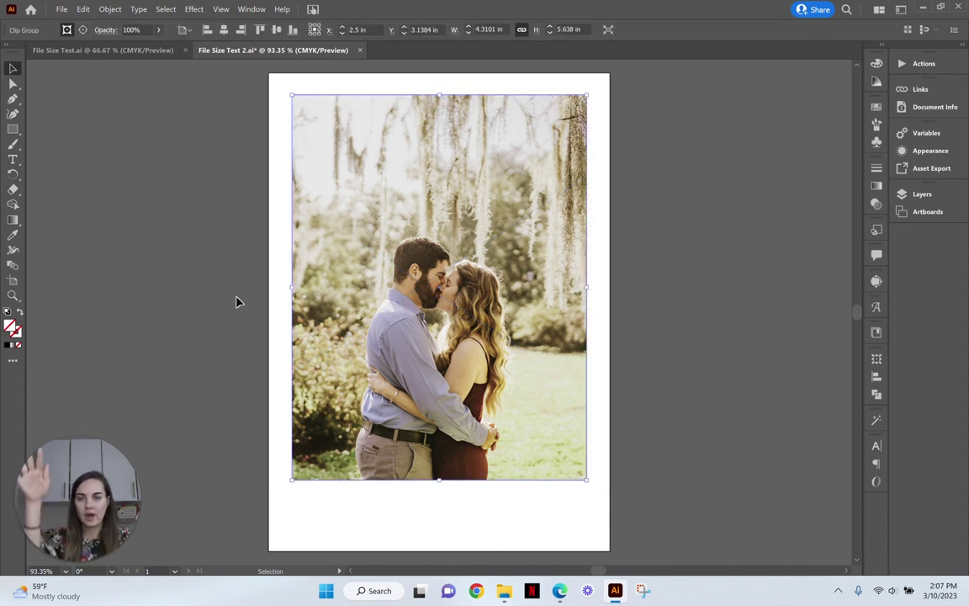
{"action": "right_click", "coordinate": [395, 223]}
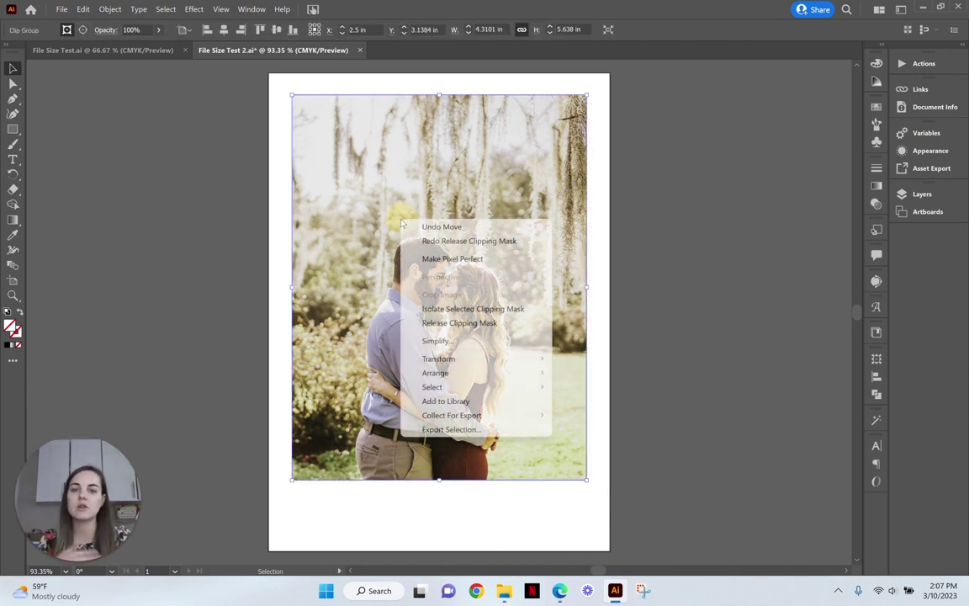
{"action": "left_click", "coordinate": [713, 346]}
Step: Rasterize the clipped photo as CMYK at High (300 ppi) with a white background
{"action": "left_click", "coordinate": [485, 305]}
{"action": "left_click", "coordinate": [110, 9]}
{"action": "left_click", "coordinate": [188, 199]}
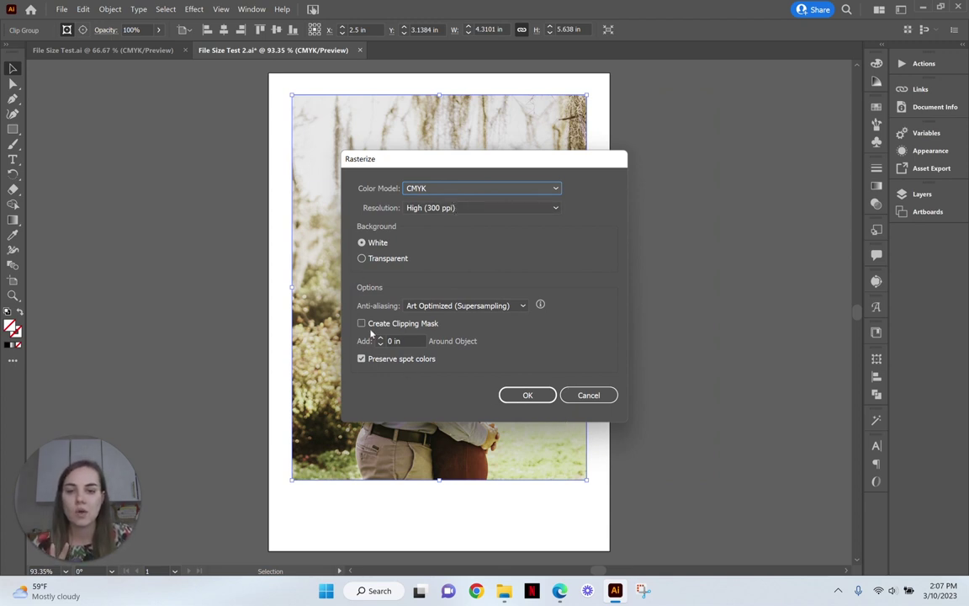
{"action": "left_click", "coordinate": [538, 400]}
{"action": "left_click", "coordinate": [680, 354]}
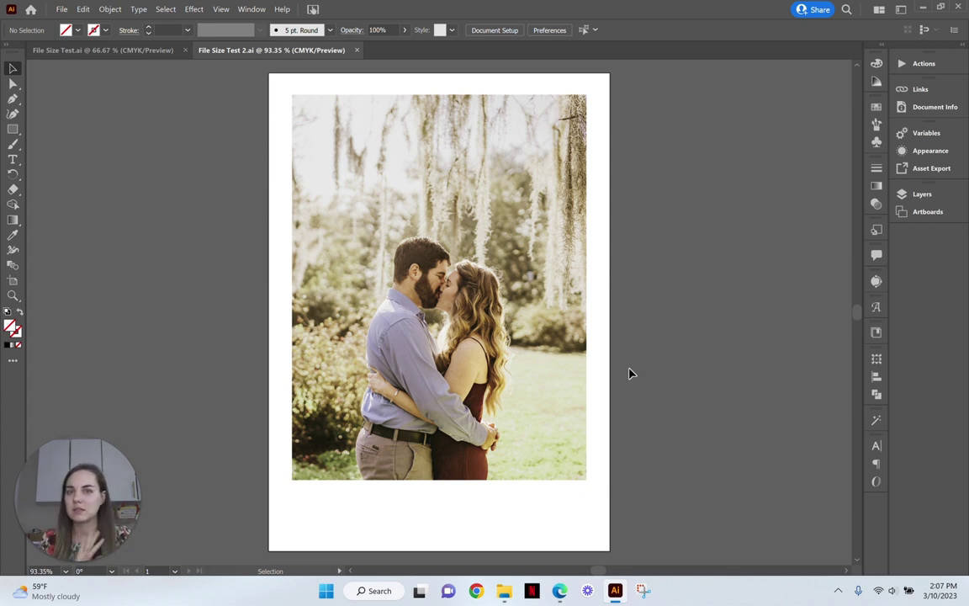
Step: Confirm File Size Test 2 now measures 13,326 KB, then minimize File Explorer
{"action": "left_click", "coordinate": [504, 590]}
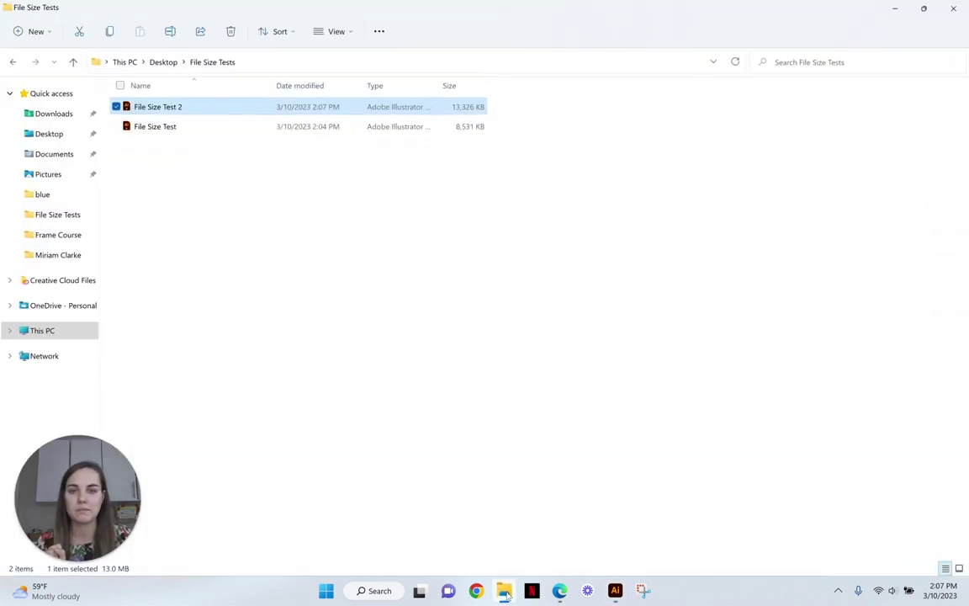
{"action": "left_click", "coordinate": [504, 145]}
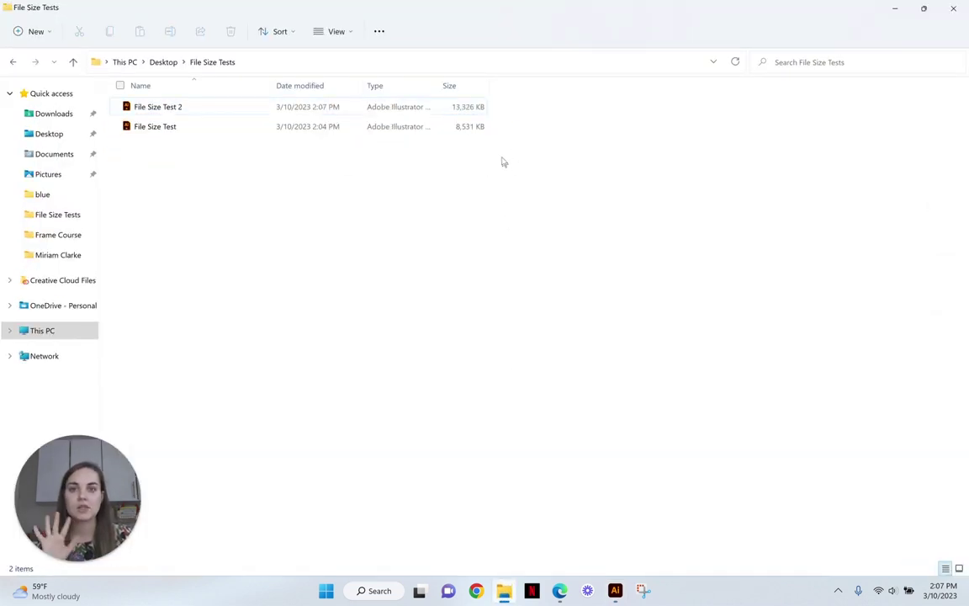
{"action": "left_click", "coordinate": [462, 107]}
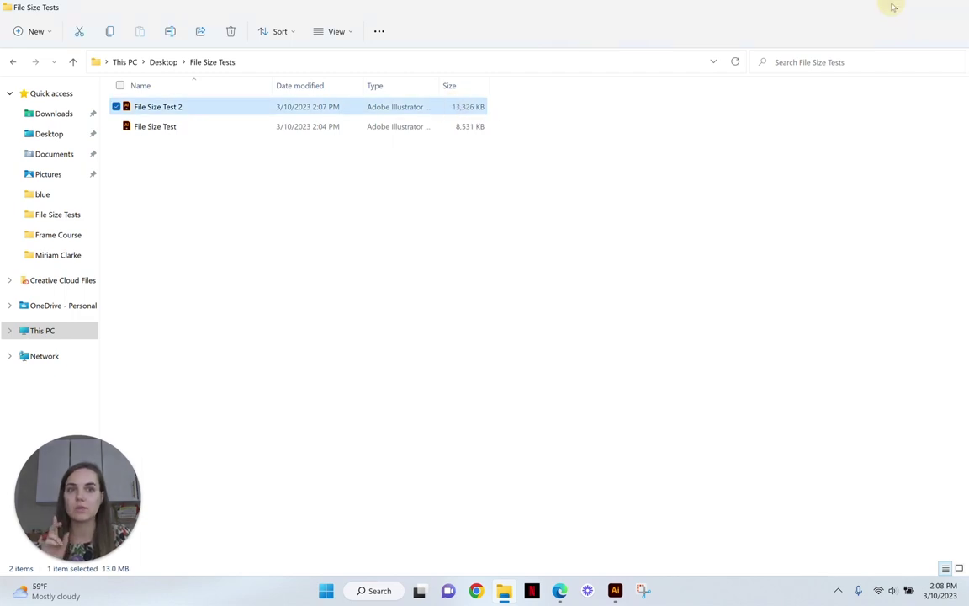
{"action": "left_click", "coordinate": [894, 8]}
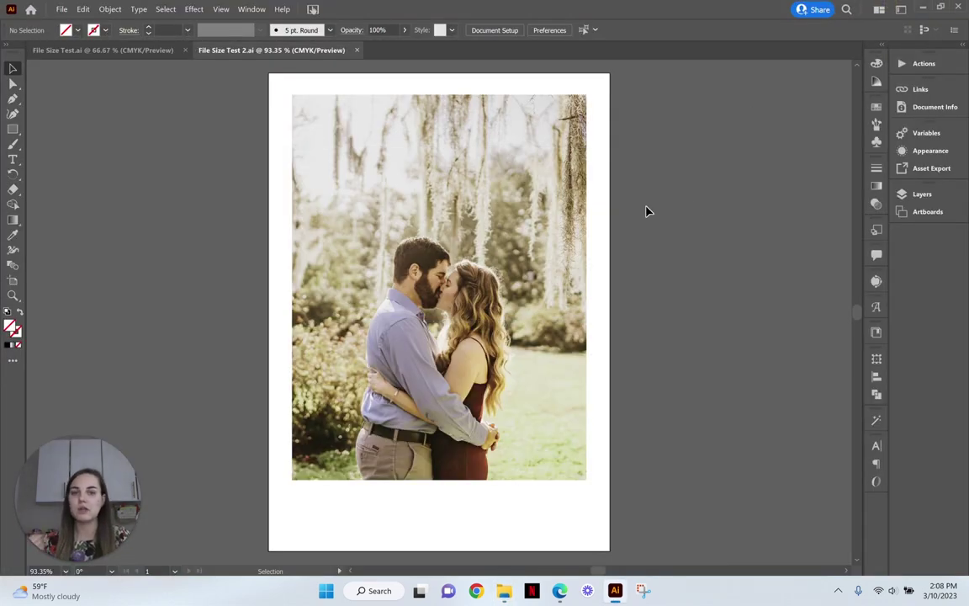
Step: Confirm Caitlin Invites is 53,349 KB in File Explorer, then show its numbered artboards
{"action": "left_click", "coordinate": [558, 246]}
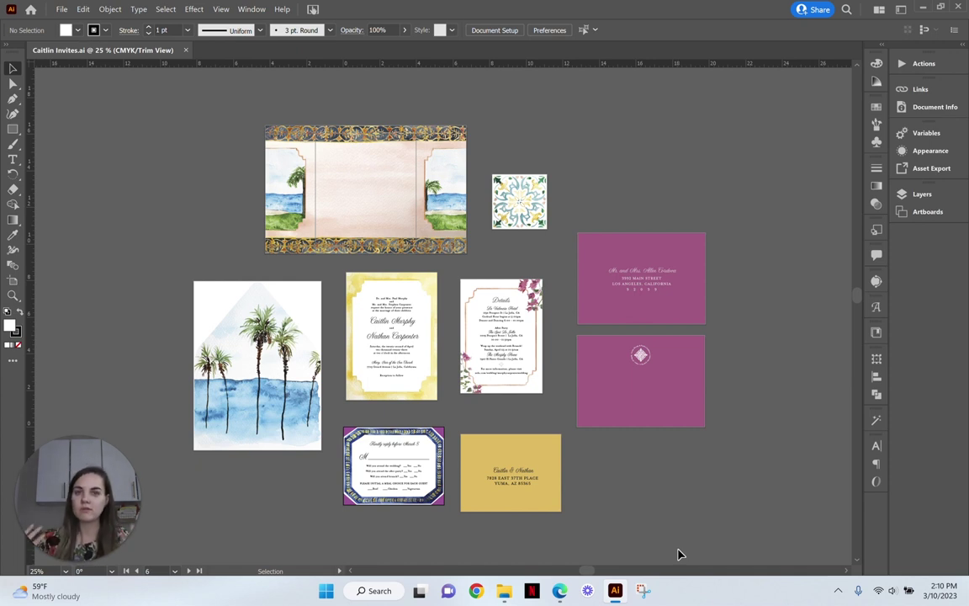
{"action": "left_click", "coordinate": [504, 590]}
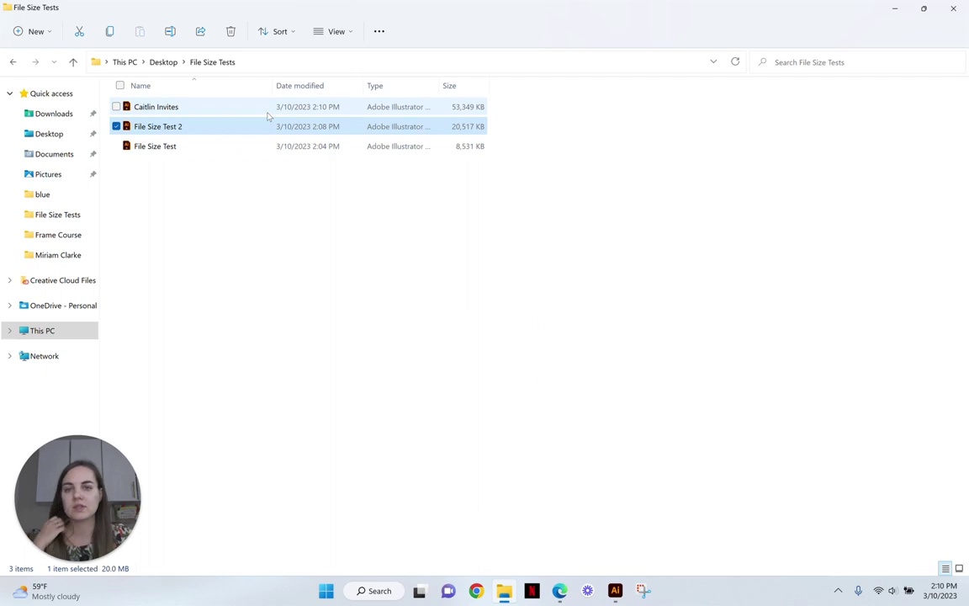
{"action": "mouse_move", "coordinate": [267, 115]}
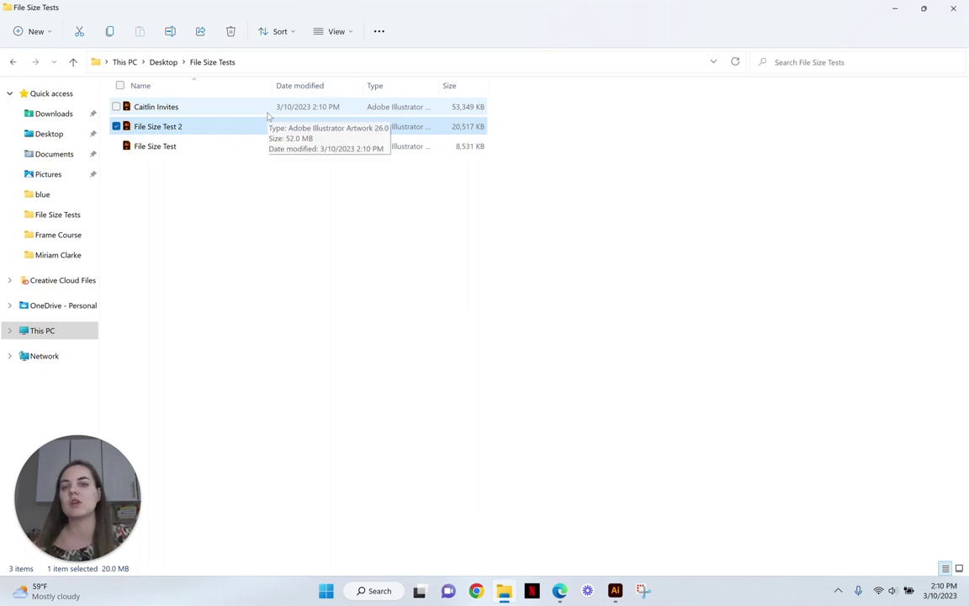
{"action": "left_click", "coordinate": [454, 107]}
{"action": "left_click", "coordinate": [894, 8]}
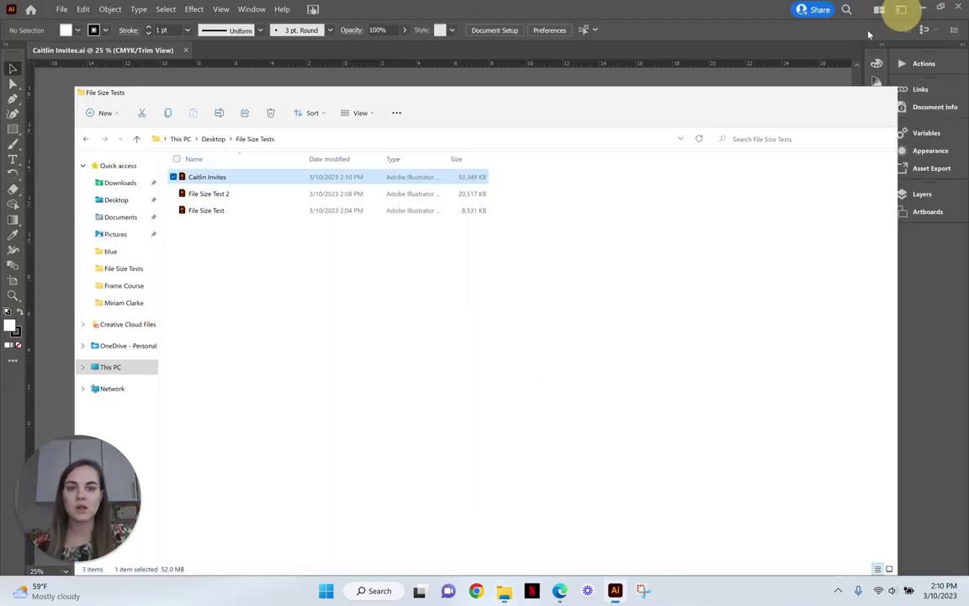
{"action": "scroll", "coordinate": [403, 397], "scroll_direction": "down", "scroll_amount": 1}
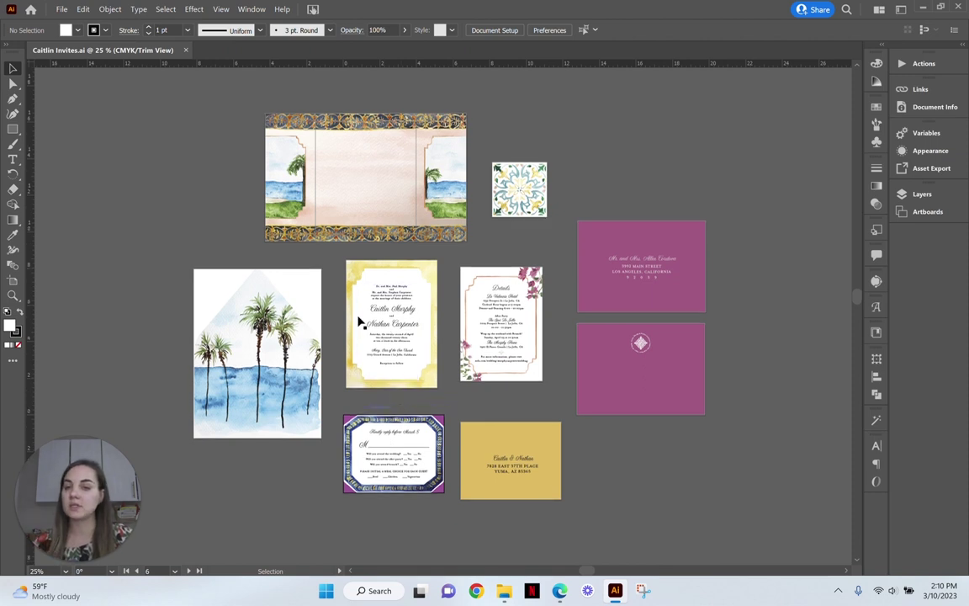
{"action": "left_click", "coordinate": [11, 281]}
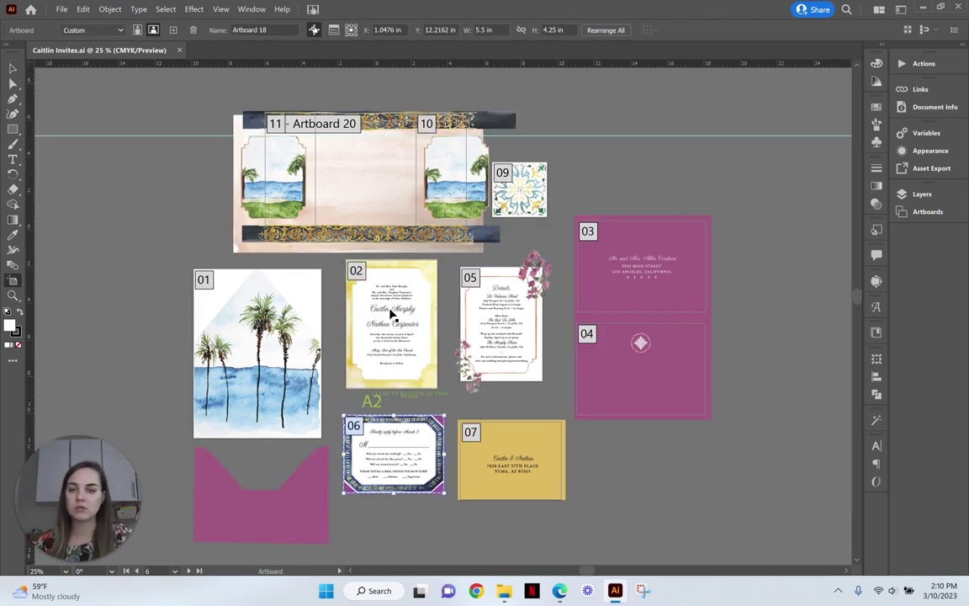
Step: Save As 'Caitlin Invite' with the file type set to Adobe PDF
{"action": "key", "text": "ctrl+shift+s"}
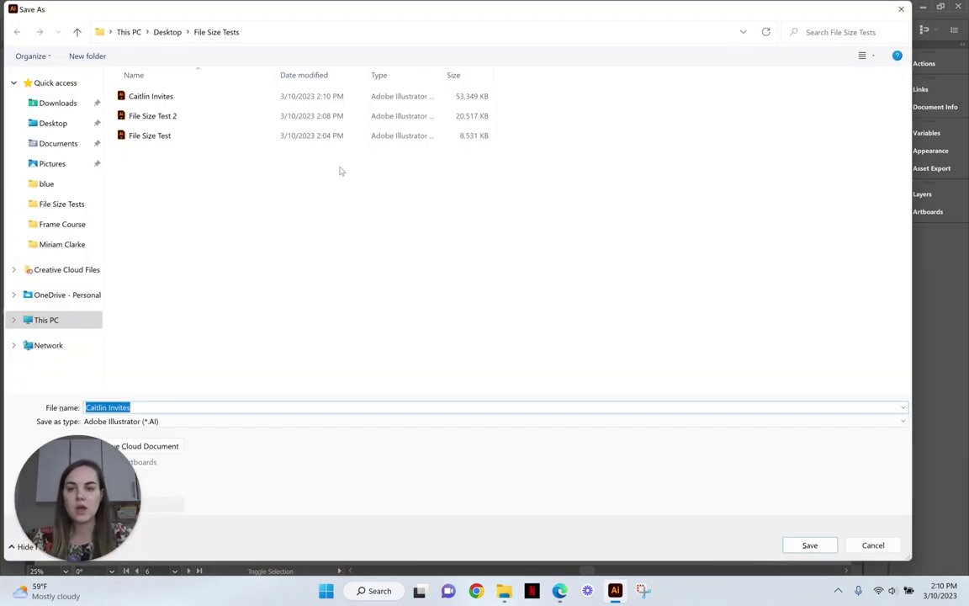
{"action": "type", "text": "Caitlin Invite"}
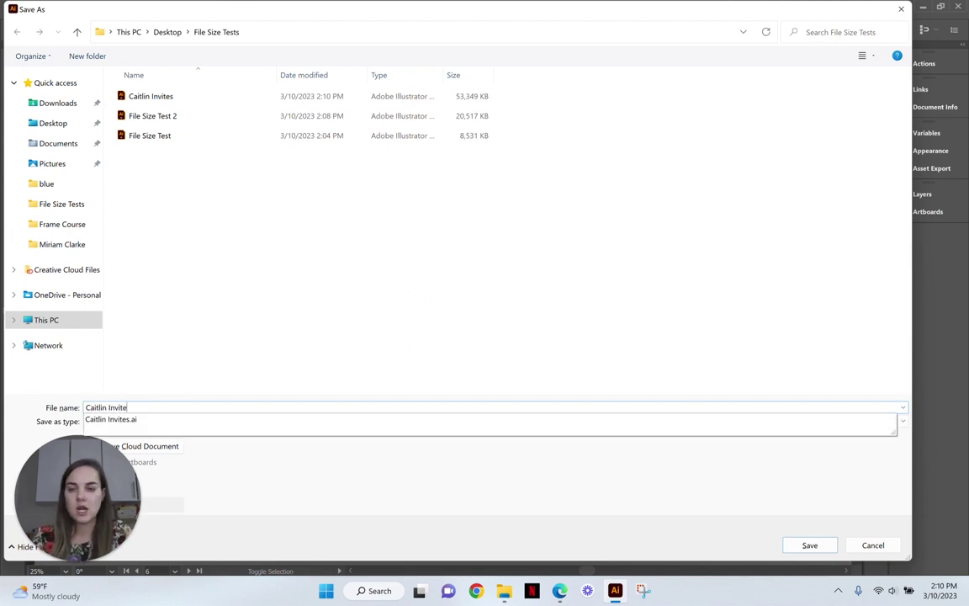
{"action": "key", "text": "Tab"}
{"action": "key", "text": "alt+Down"}
{"action": "key", "text": "Down"}
{"action": "key", "text": "Return"}
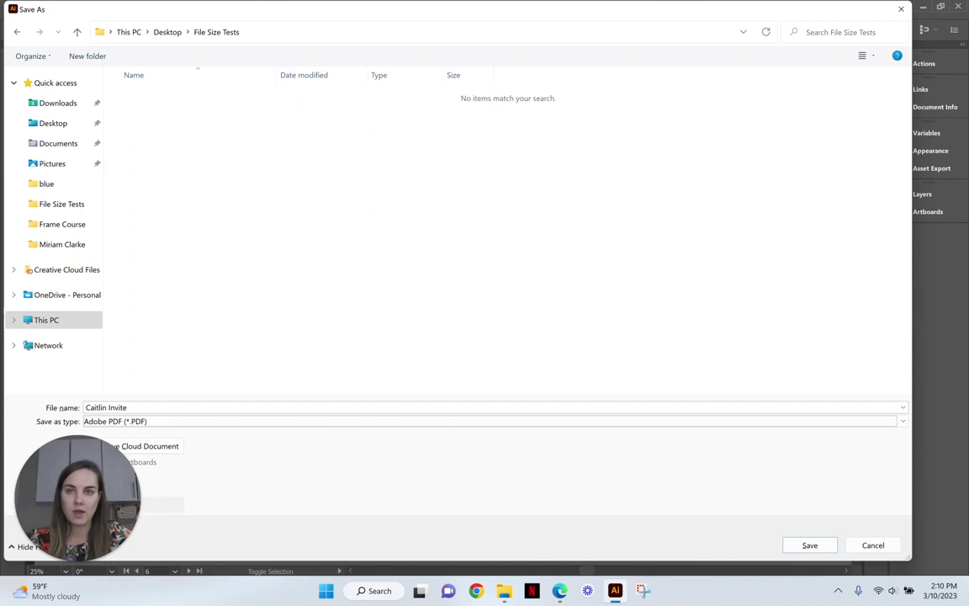
Step: Limit the artboard range to 2 and continue to the Save Adobe PDF options
{"action": "left_click_drag", "start_coordinate": [475, 17], "coordinate": [566, 47]}
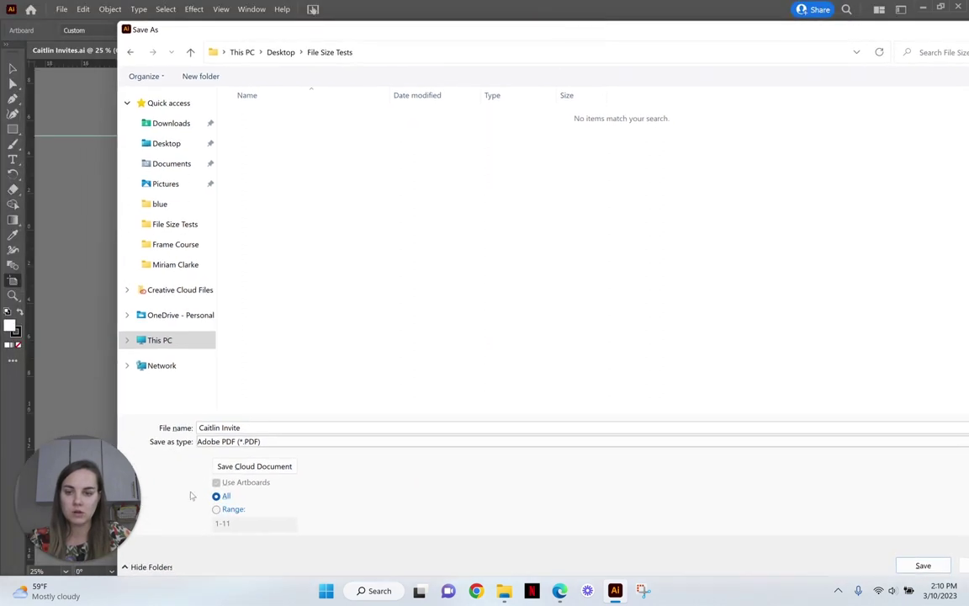
{"action": "left_click", "coordinate": [217, 510]}
{"action": "double_click", "coordinate": [221, 524]}
{"action": "type", "text": "2"}
{"action": "key", "text": "Return"}
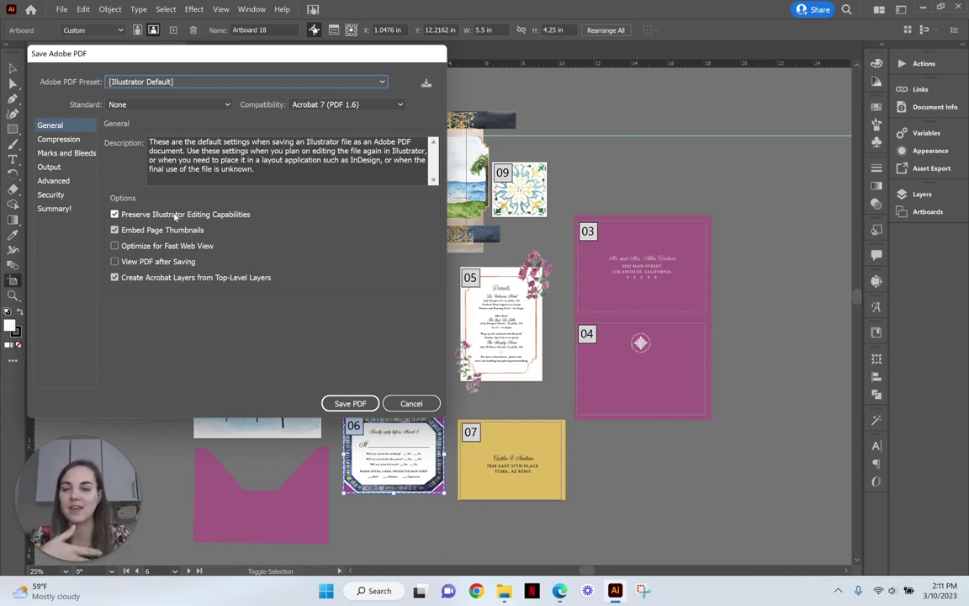
Step: Save the Caitlin Invite PDF with the default preset and check its file size in the folder
{"action": "left_click", "coordinate": [351, 404]}
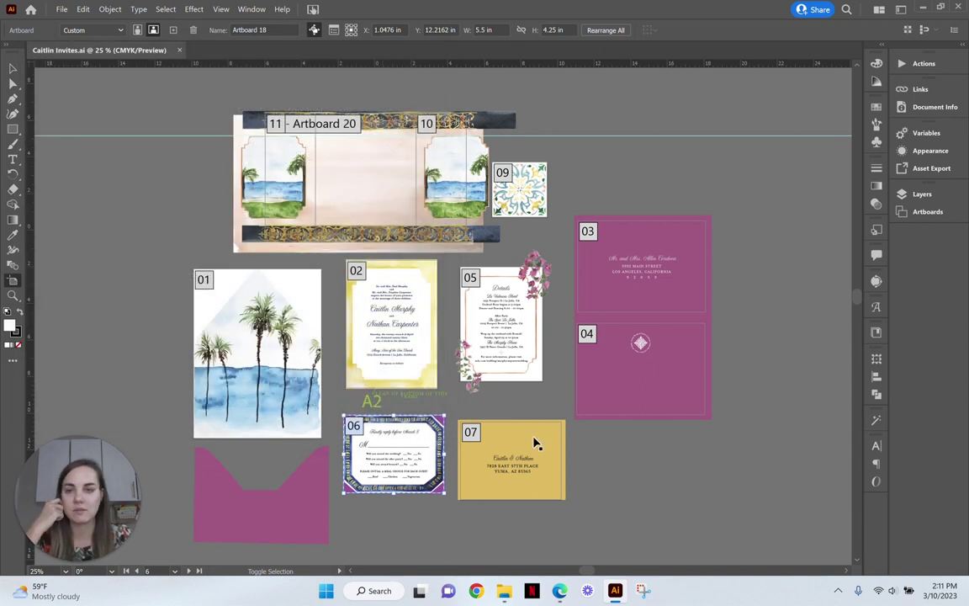
{"action": "left_click", "coordinate": [504, 590]}
{"action": "left_click", "coordinate": [242, 106]}
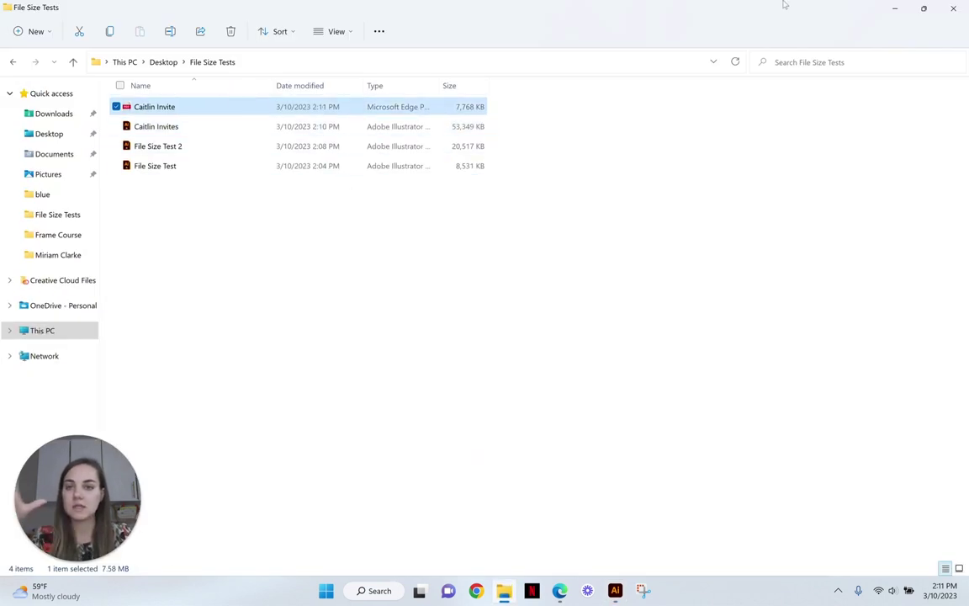
{"action": "left_click", "coordinate": [895, 7]}
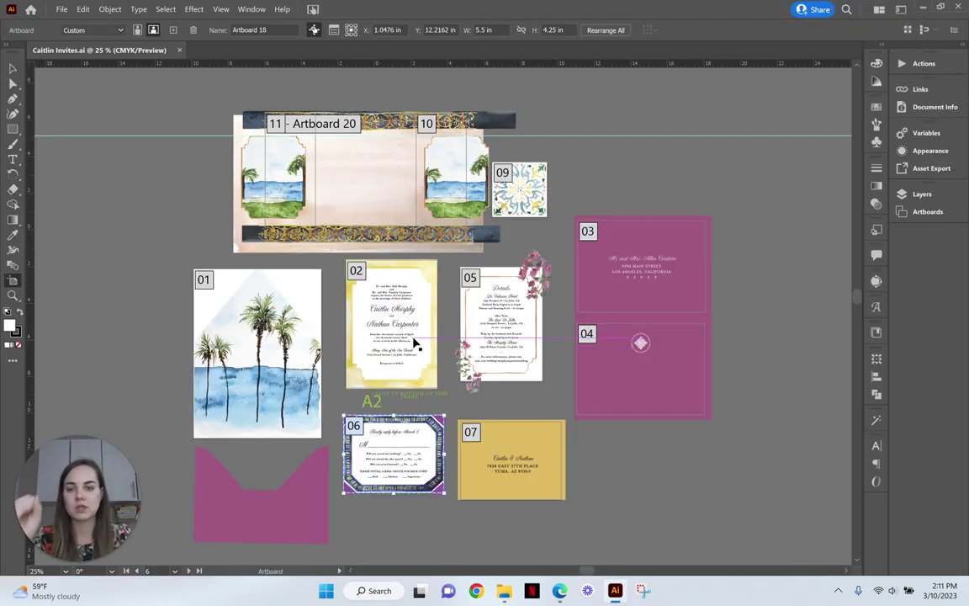
Step: Save a second Adobe PDF, 'Caitlin Invites Unchecked', with Preserve Illustrator Editing Capabilities turned off
{"action": "key", "text": "ctrl+shift+s"}
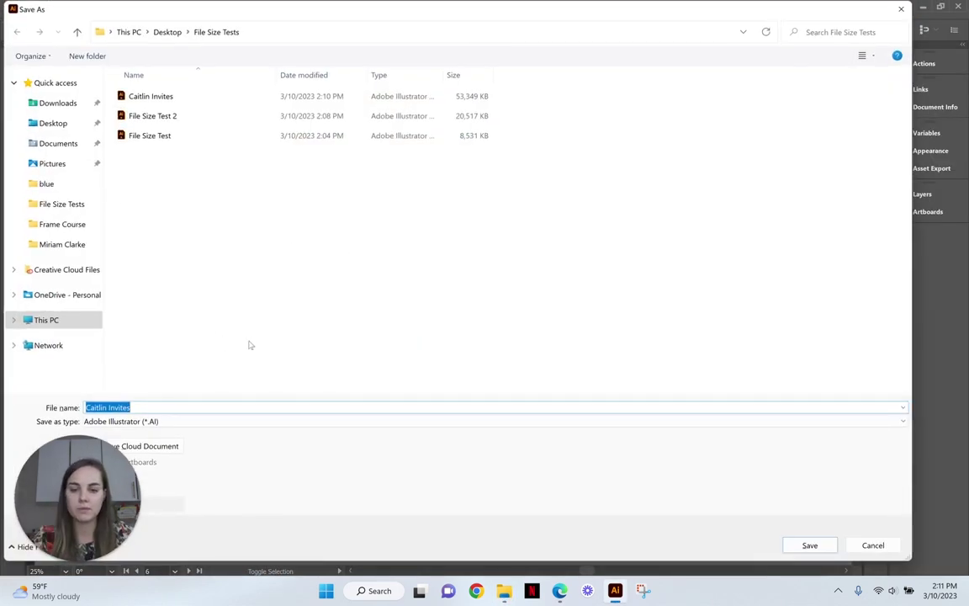
{"action": "key", "text": "End"}
{"action": "type", "text": "No"}
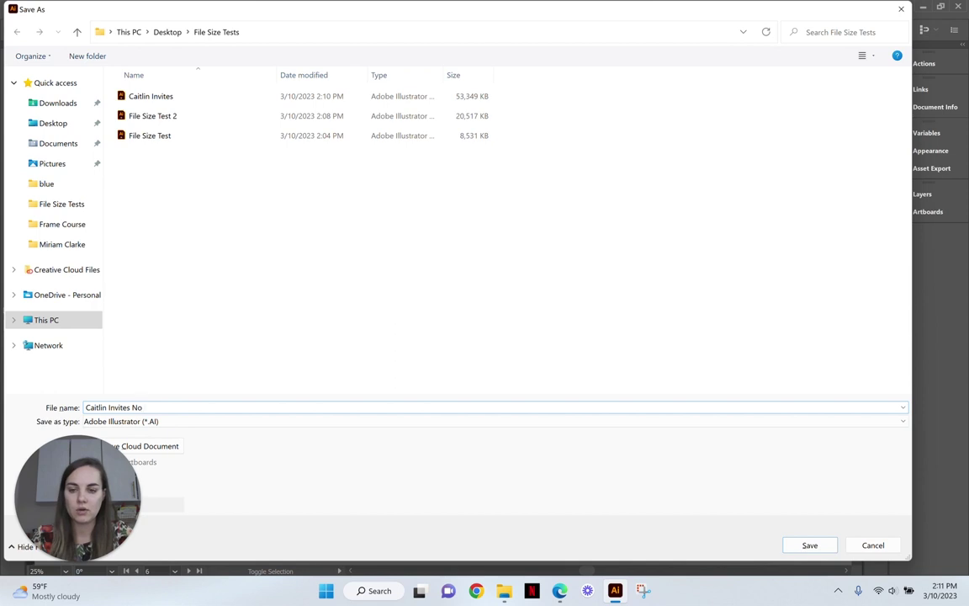
{"action": "key", "text": "BackSpace"}
{"action": "key", "text": "BackSpace"}
{"action": "type", "text": "Unchecked"}
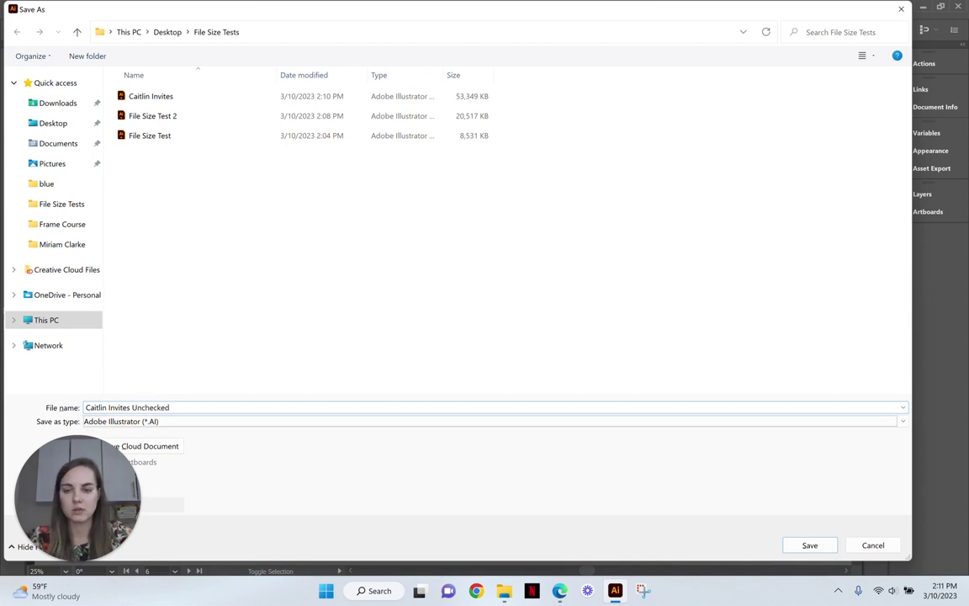
{"action": "left_click", "coordinate": [253, 421]}
{"action": "left_click", "coordinate": [252, 441]}
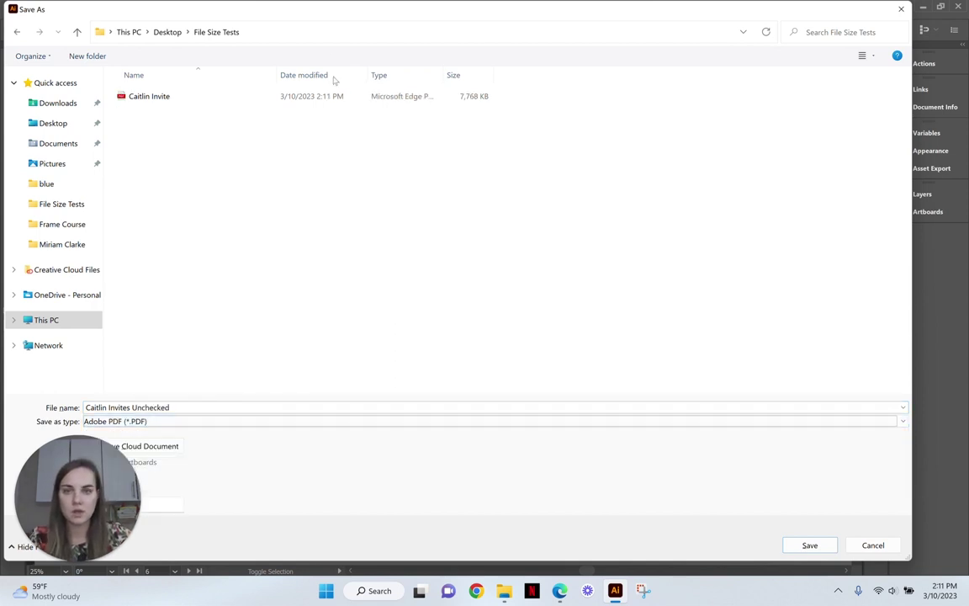
{"action": "left_click_drag", "start_coordinate": [338, 9], "coordinate": [440, 22]}
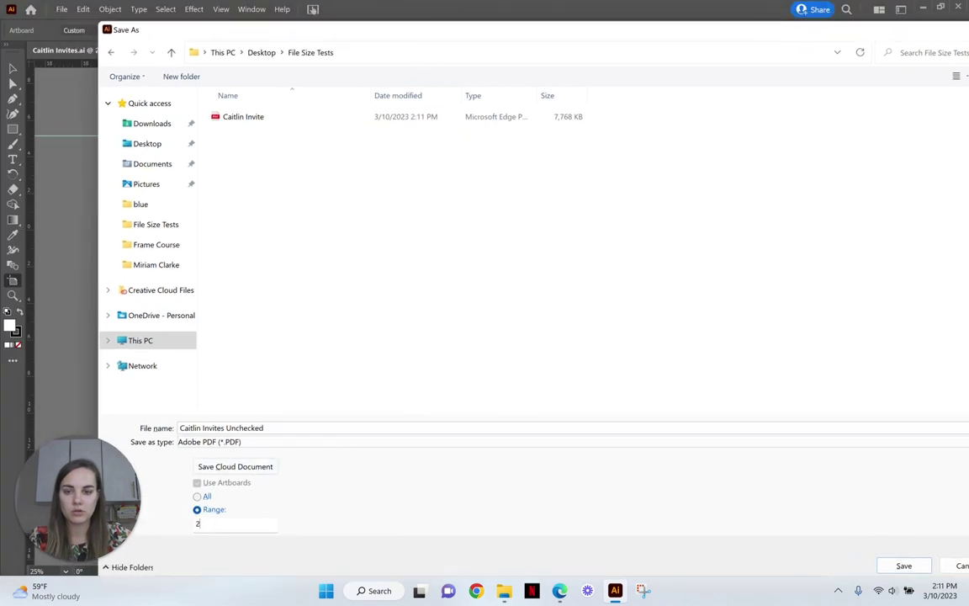
{"action": "left_click", "coordinate": [904, 565]}
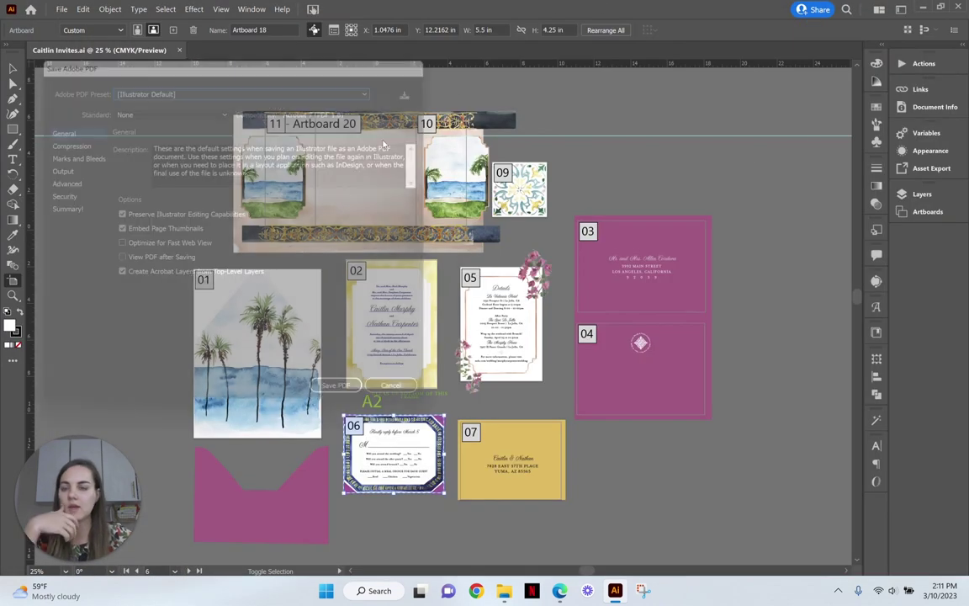
{"action": "left_click", "coordinate": [173, 202]}
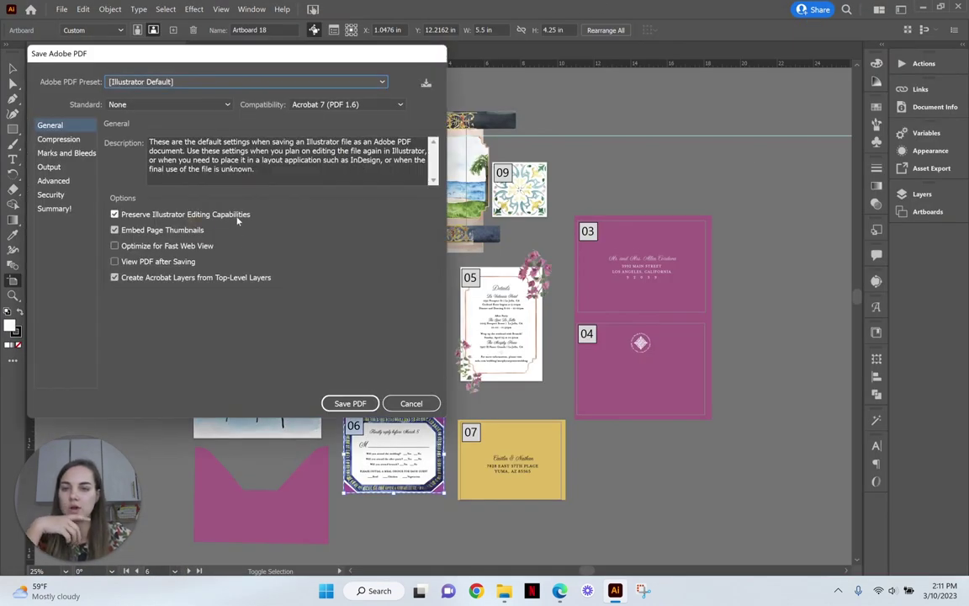
{"action": "left_click", "coordinate": [237, 218]}
{"action": "left_click", "coordinate": [347, 403]}
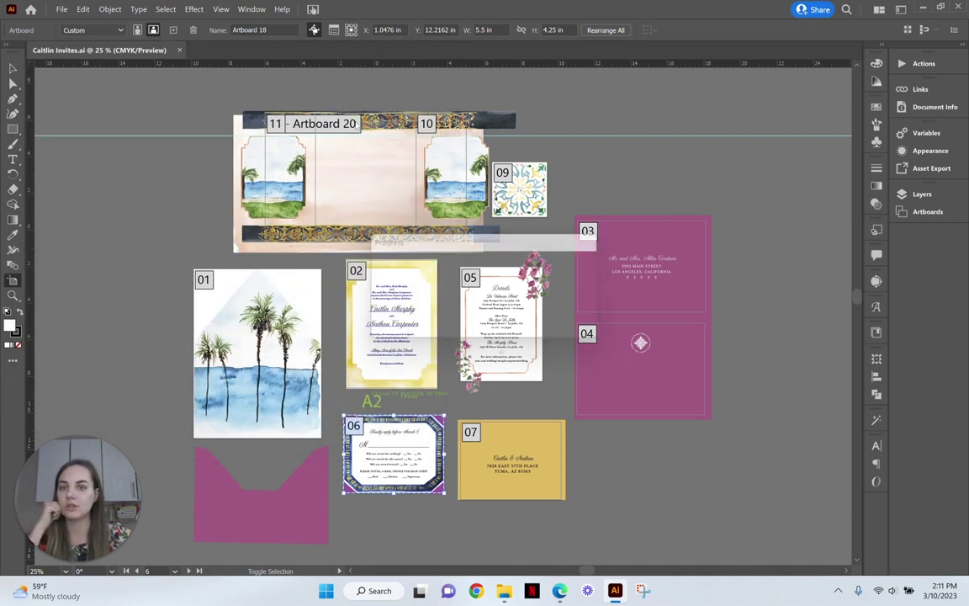
Step: Compare Caitlin Invites Unchecked (5,878 KB) with Caitlin Invite (7,768 KB), then return to Illustrator
{"action": "left_click", "coordinate": [504, 590]}
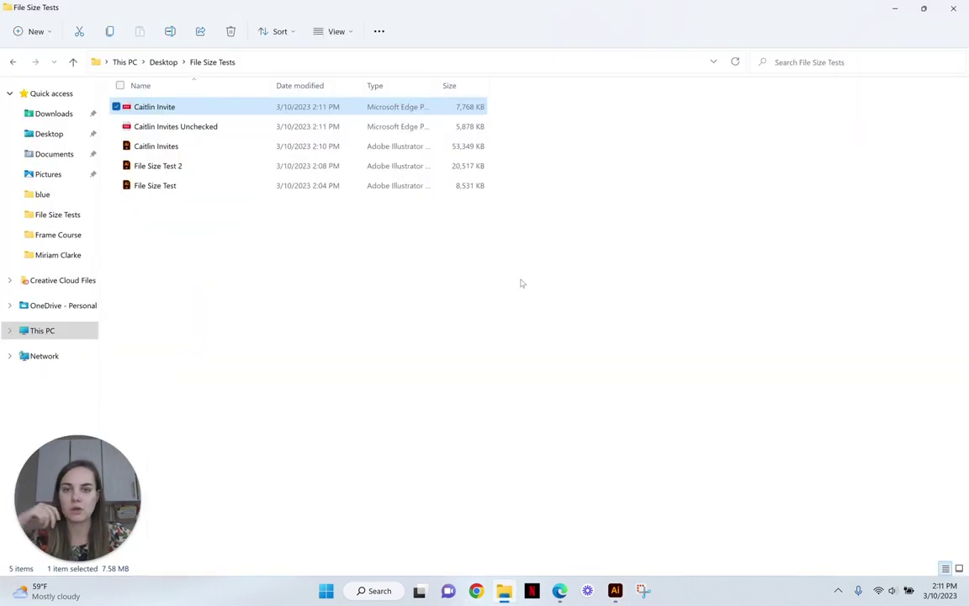
{"action": "left_click", "coordinate": [156, 131]}
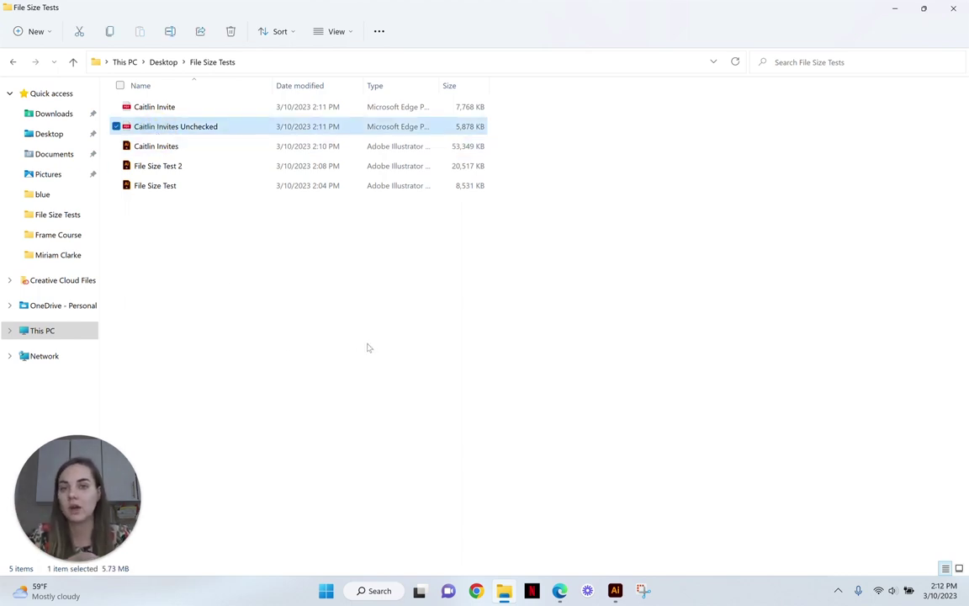
{"action": "left_click", "coordinate": [892, 8]}
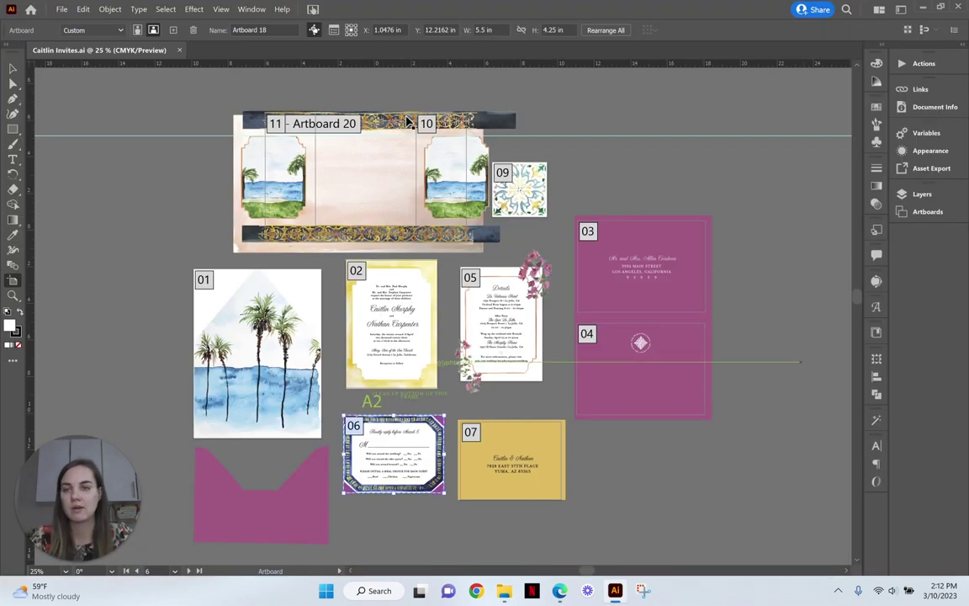
Step: Leave artboard editing with the Selection tool and scroll to the canvas beside the invitation artboards
{"action": "left_click", "coordinate": [12, 69]}
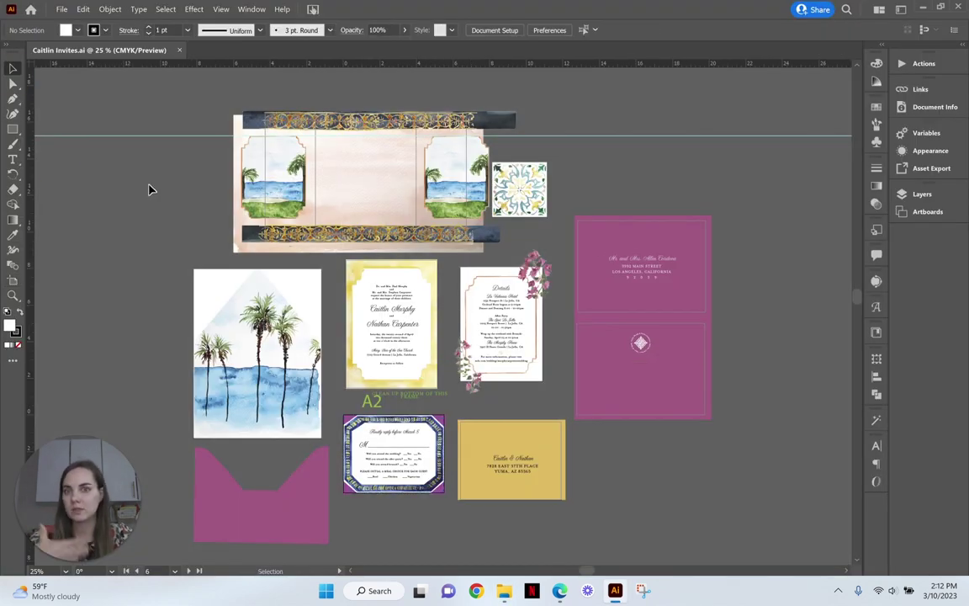
{"action": "scroll", "coordinate": [160, 219], "scroll_direction": "down", "scroll_amount": 1}
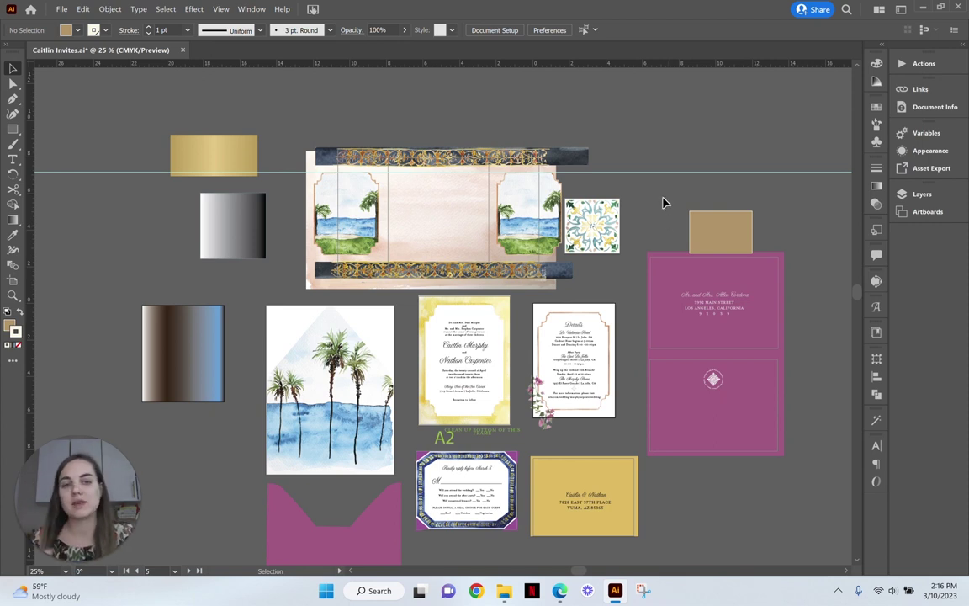
Step: Set the fill to the tan swatch, browse the Libraries swatches, and make artboard 6 active
{"action": "left_click", "coordinate": [77, 31]}
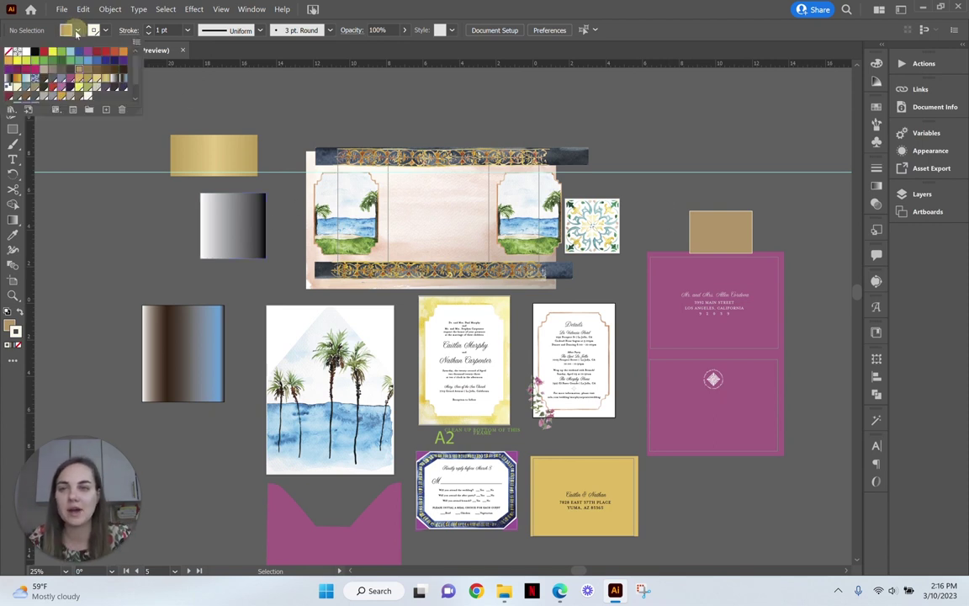
{"action": "left_click", "coordinate": [111, 98]}
{"action": "left_click", "coordinate": [81, 191]}
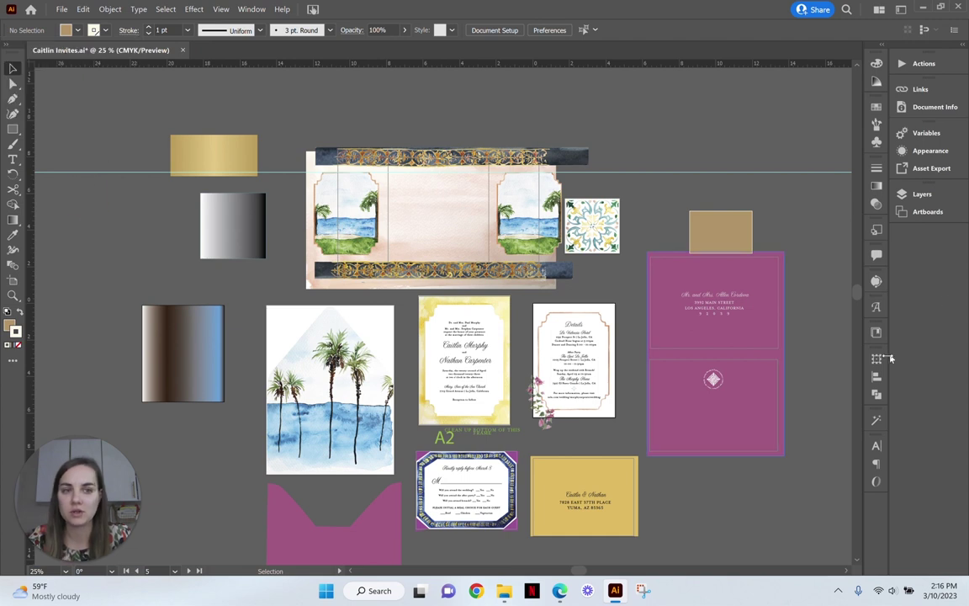
{"action": "left_click", "coordinate": [877, 333]}
{"action": "scroll", "coordinate": [791, 320], "scroll_direction": "down", "scroll_amount": 5}
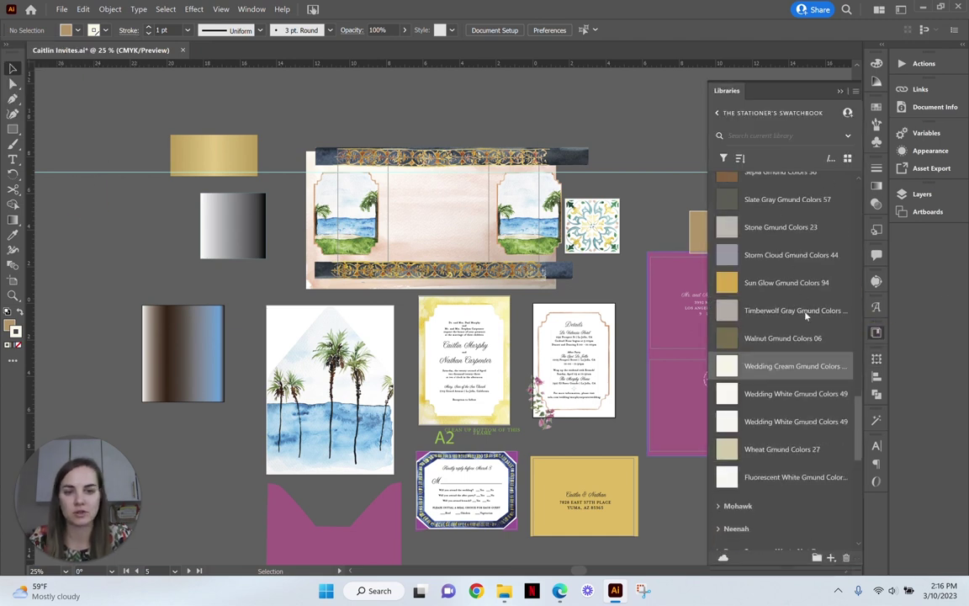
{"action": "left_click", "coordinate": [840, 90]}
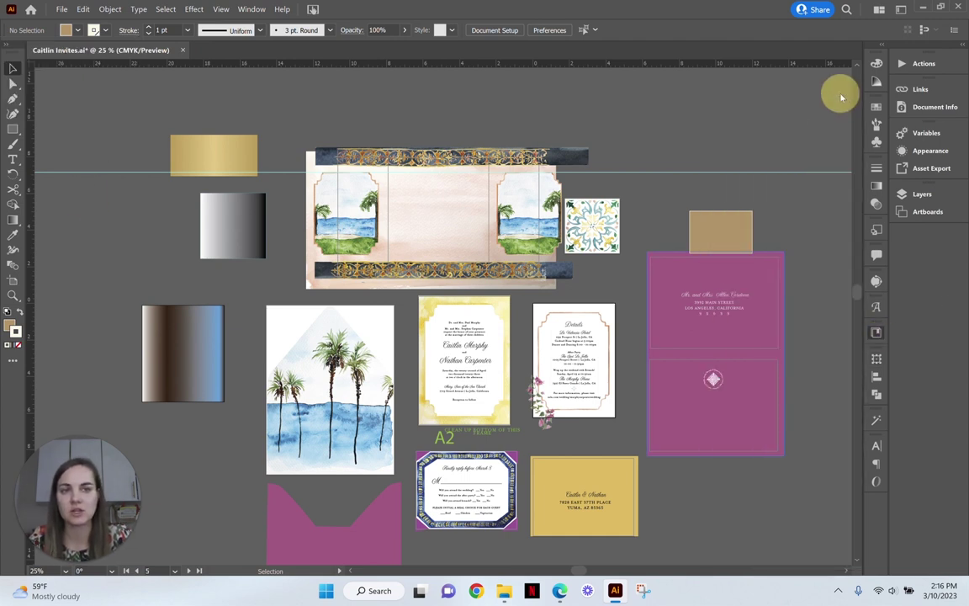
{"action": "left_click", "coordinate": [221, 286]}
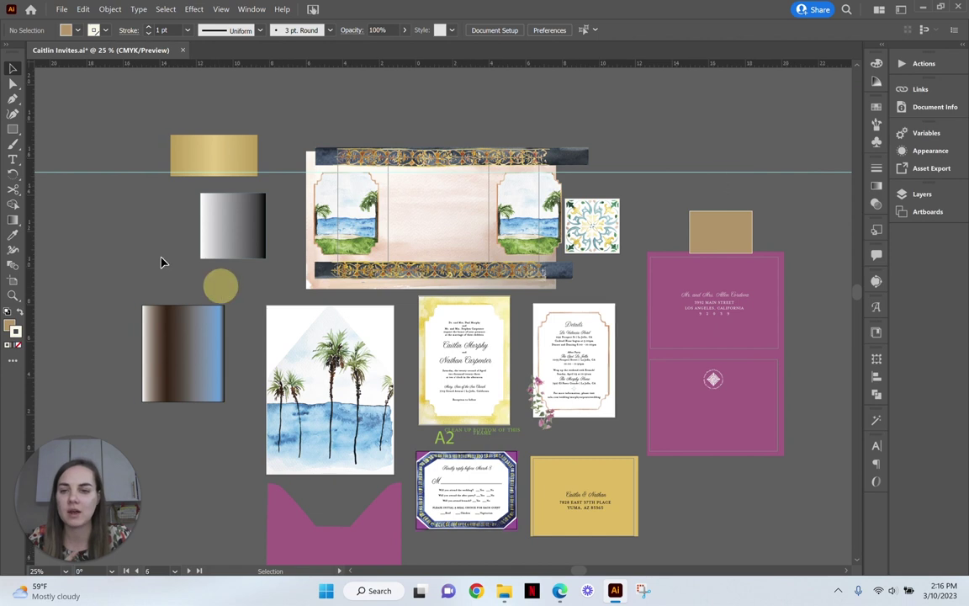
{"action": "left_click", "coordinate": [78, 30]}
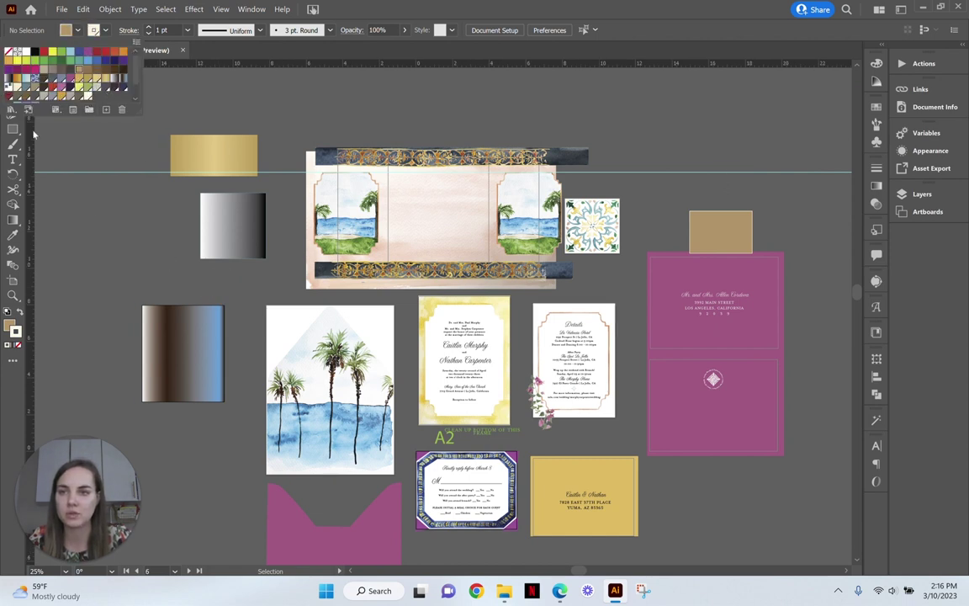
{"action": "left_click", "coordinate": [98, 202]}
Step: Draw a test rectangle left of the gray gradient square and fill it with a pattern swatch
{"action": "left_click", "coordinate": [13, 129]}
{"action": "left_click_drag", "start_coordinate": [85, 207], "coordinate": [176, 268]}
{"action": "left_click", "coordinate": [77, 30]}
{"action": "left_click", "coordinate": [7, 88]}
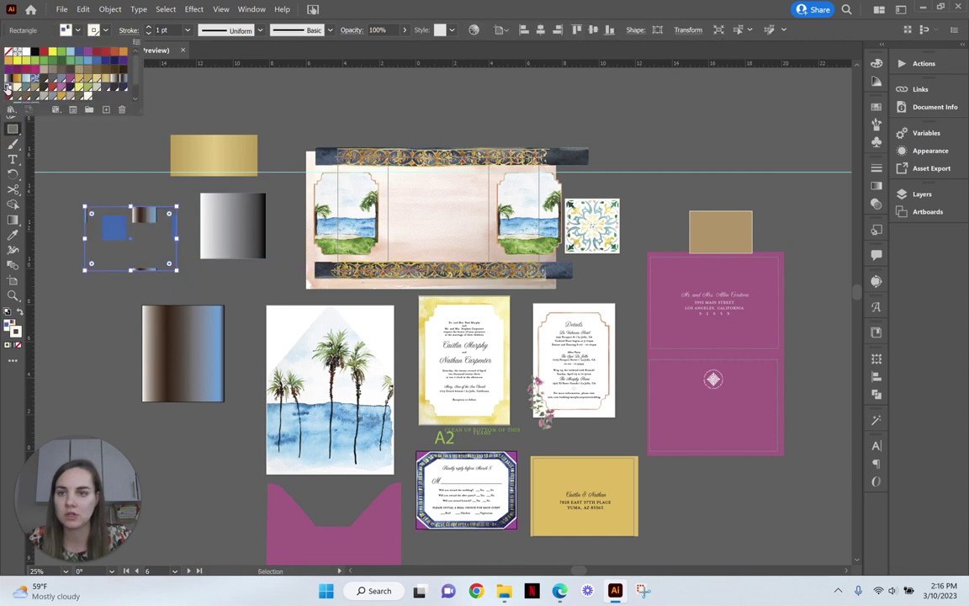
{"action": "left_click", "coordinate": [87, 185]}
{"action": "left_click", "coordinate": [108, 188]}
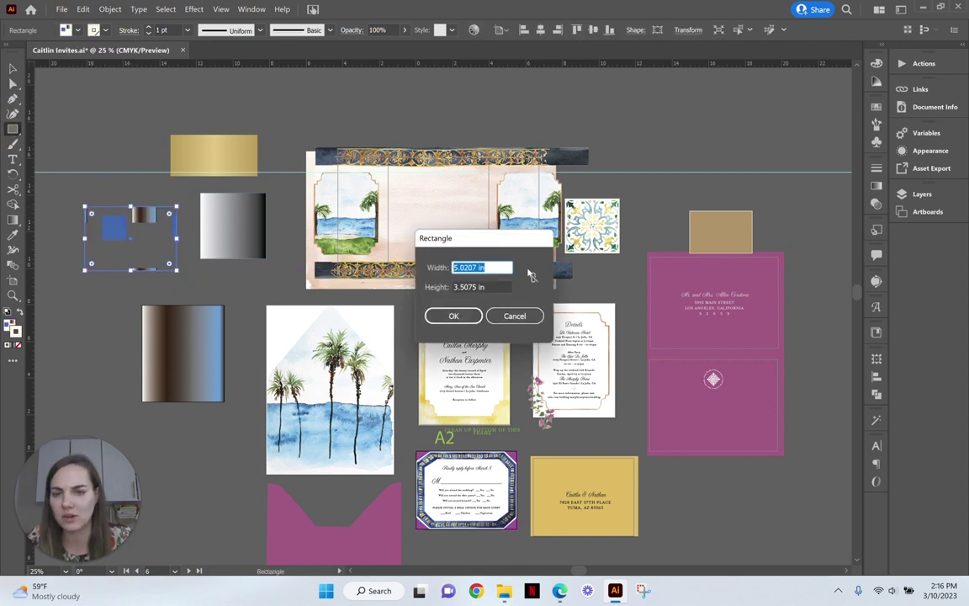
{"action": "left_click", "coordinate": [528, 316]}
Step: Delete the pattern-filled test rectangle and save Caitlin Invites.ai
{"action": "left_click", "coordinate": [12, 67]}
{"action": "left_click", "coordinate": [51, 178]}
{"action": "left_click", "coordinate": [121, 218]}
{"action": "key", "text": "Delete"}
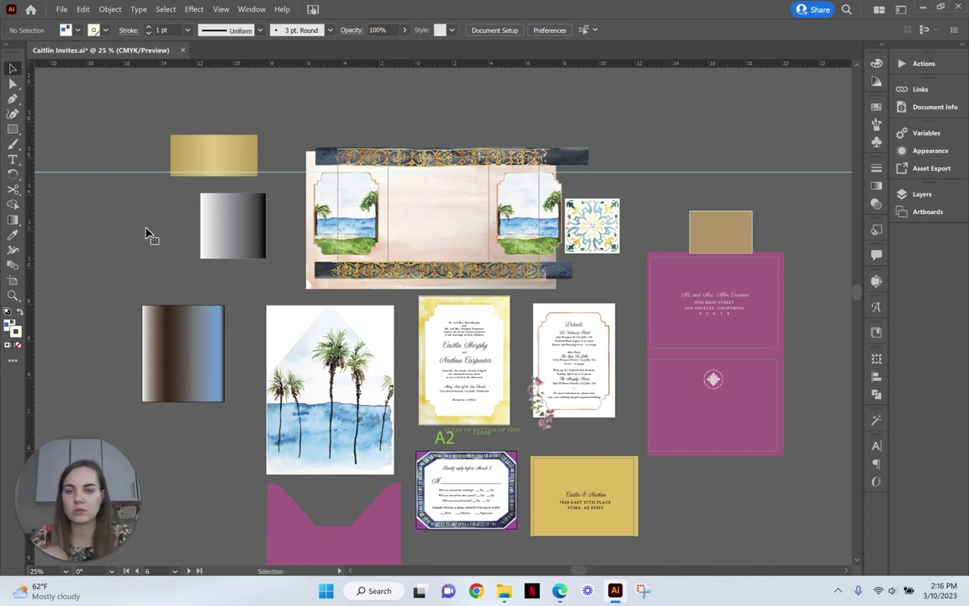
{"action": "key", "text": "a"}
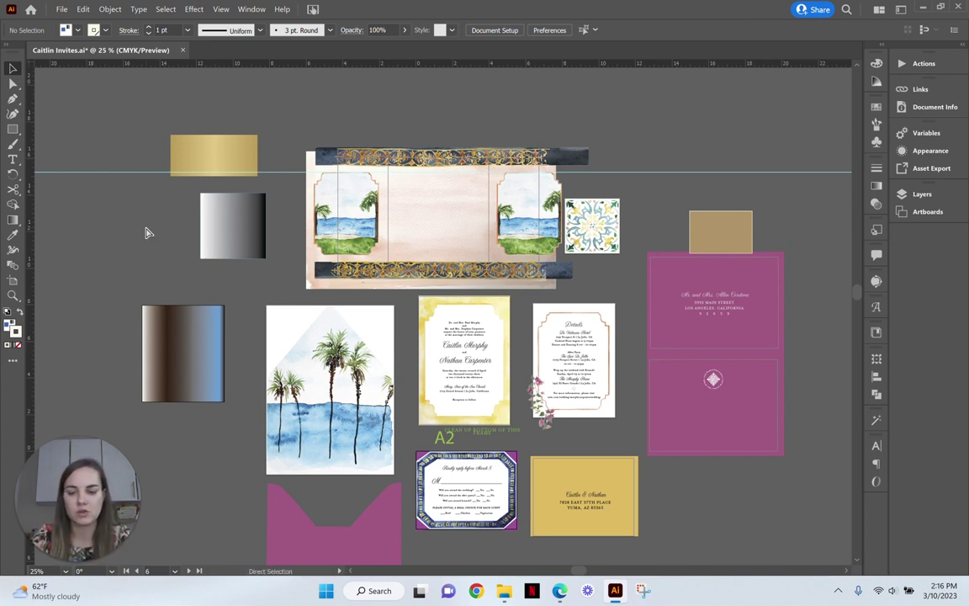
{"action": "key", "text": "ctrl+s"}
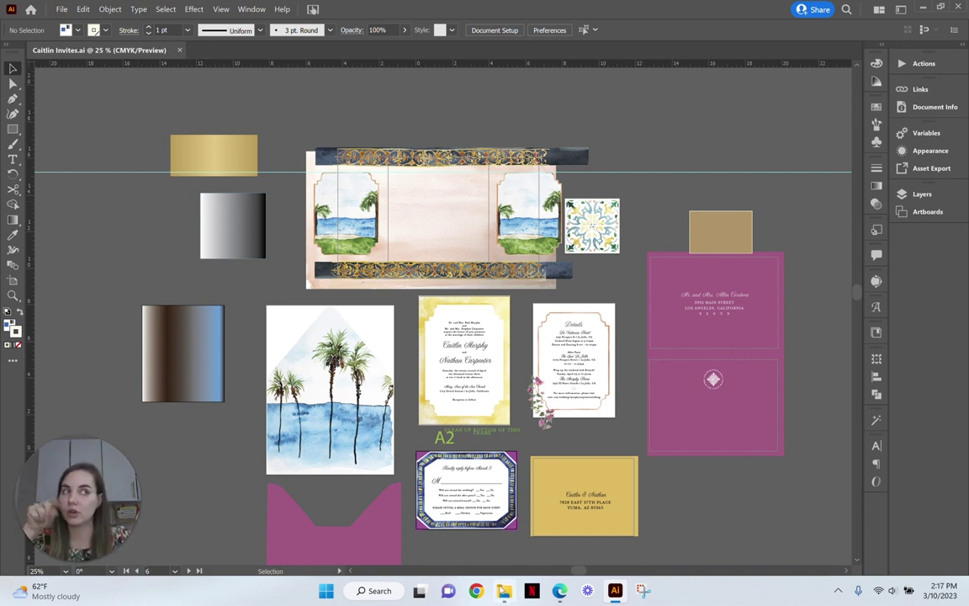
{"action": "left_click", "coordinate": [504, 591]}
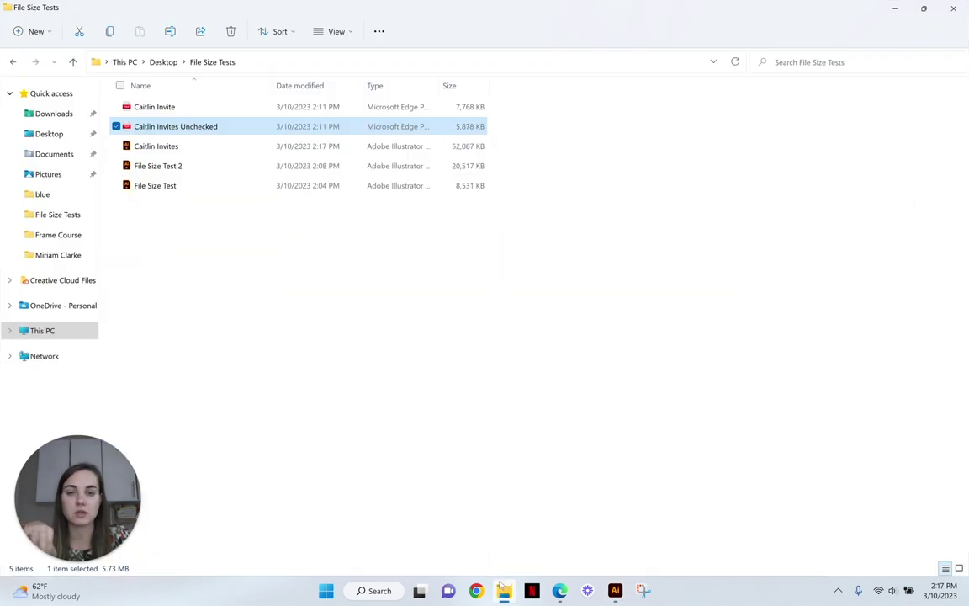
{"action": "left_click", "coordinate": [192, 146]}
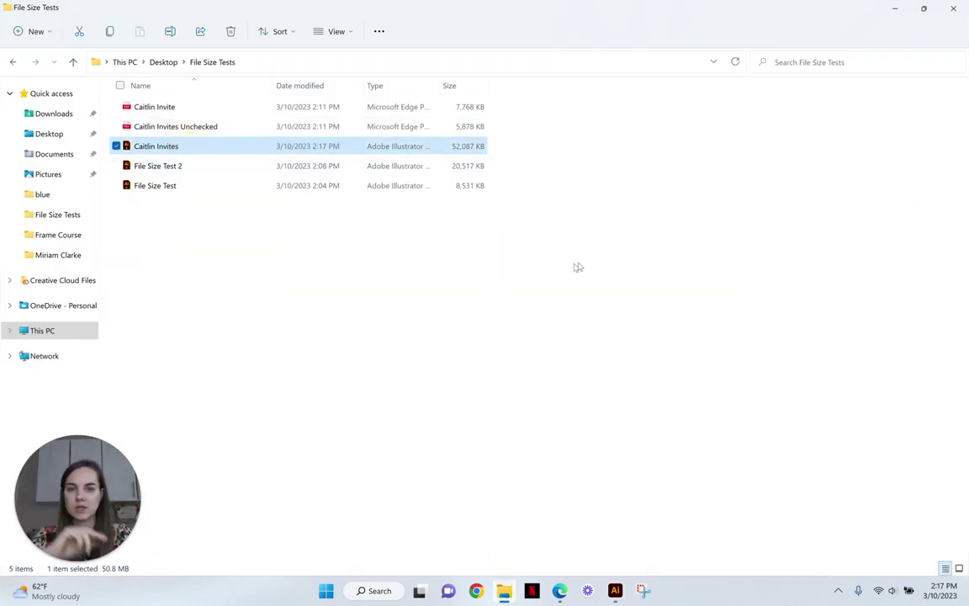
Step: Back in Illustrator, delete the gradient swatch from the document's fill swatches
{"action": "left_click", "coordinate": [895, 7]}
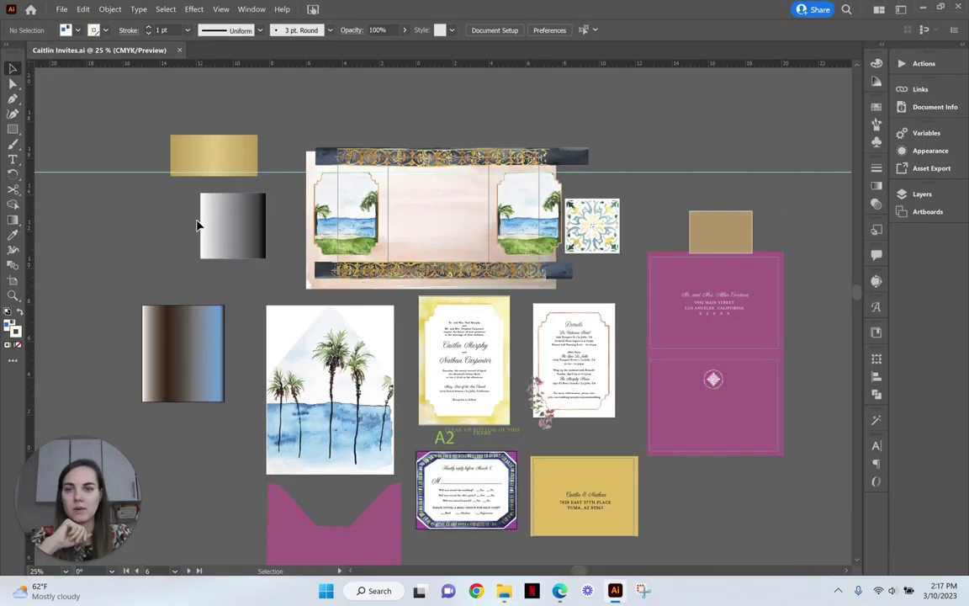
{"action": "left_click", "coordinate": [78, 31]}
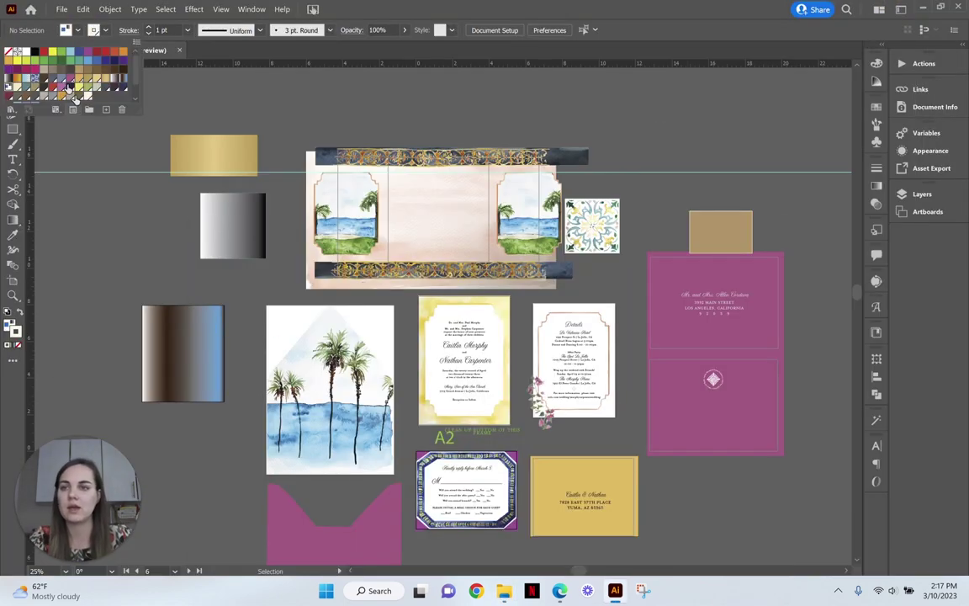
{"action": "scroll", "coordinate": [51, 74], "scroll_direction": "down", "scroll_amount": 2}
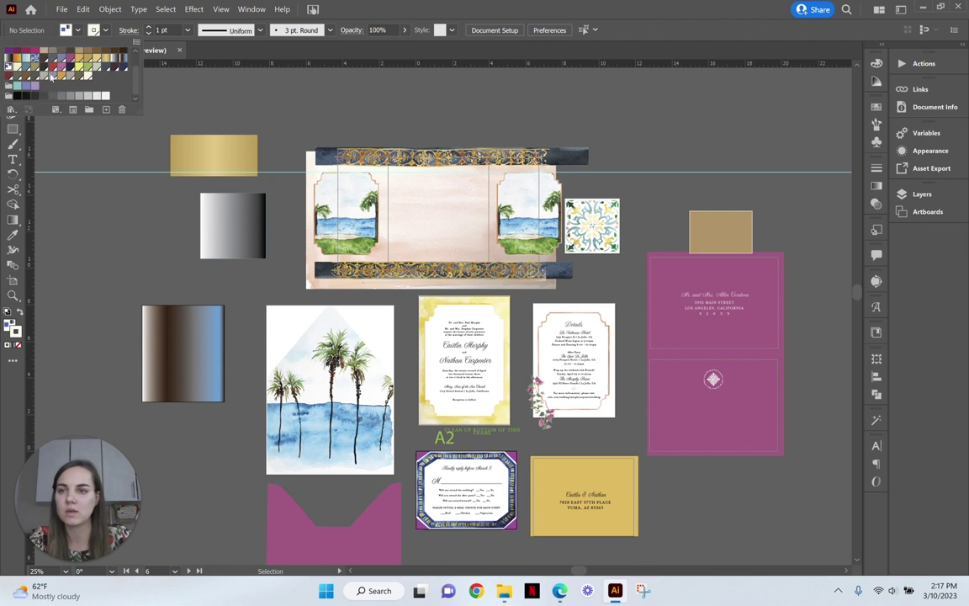
{"action": "left_click", "coordinate": [8, 62]}
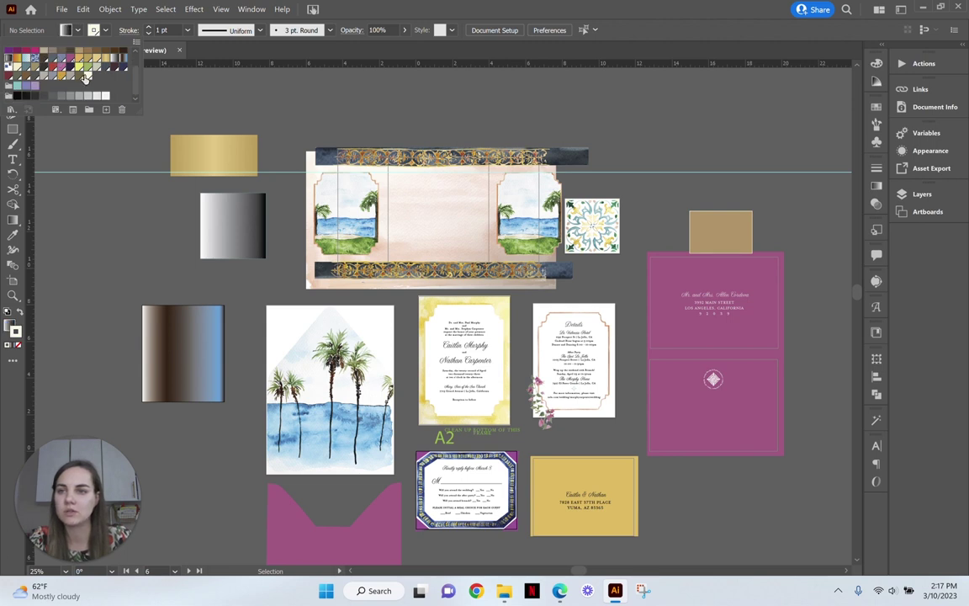
{"action": "left_click", "coordinate": [123, 110]}
{"action": "left_click", "coordinate": [463, 309]}
Step: Delete the range of swatches starting at white, then the teal swatch
{"action": "left_click", "coordinate": [26, 51]}
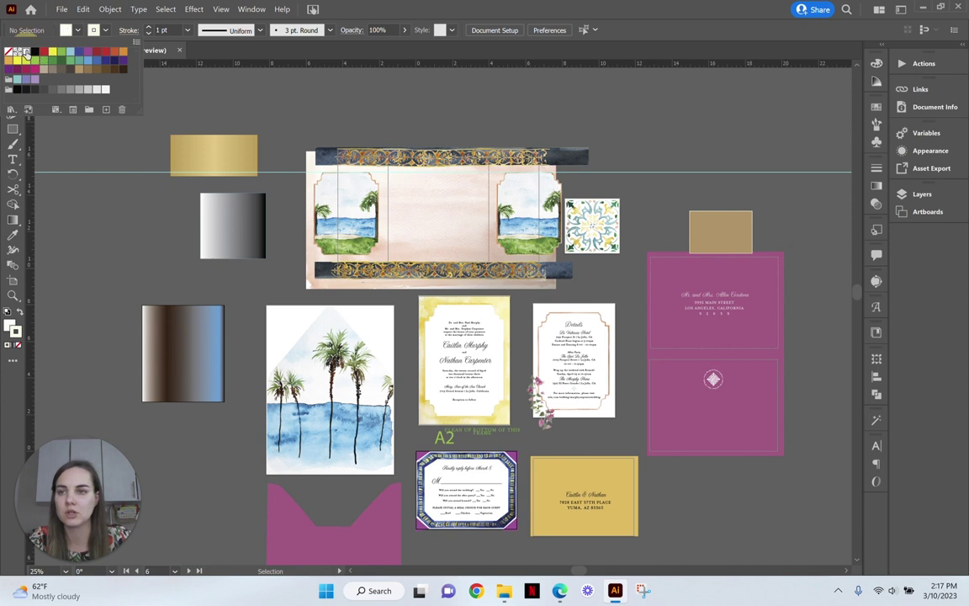
{"action": "left_click", "coordinate": [122, 71], "text": "shift"}
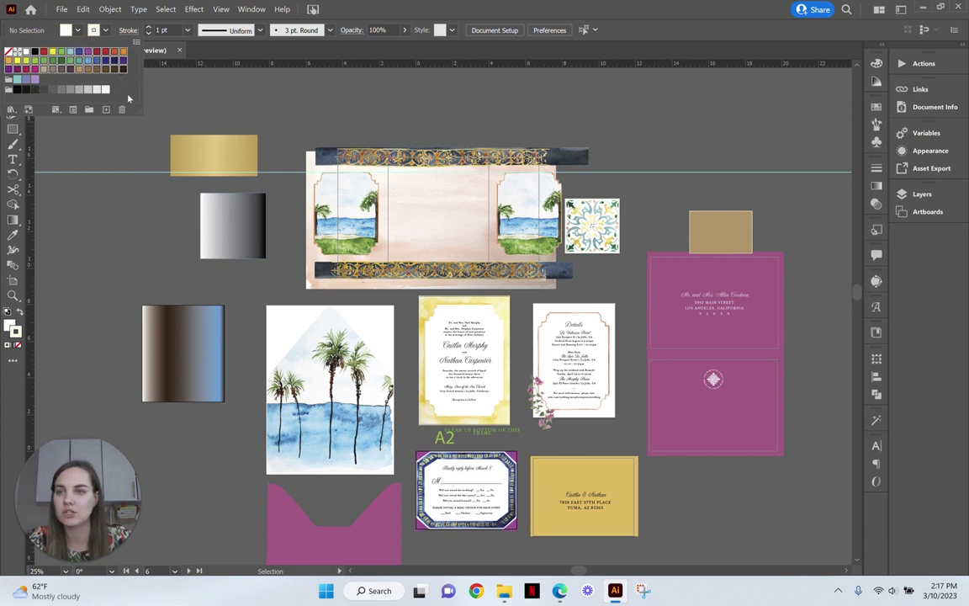
{"action": "left_click", "coordinate": [123, 110]}
{"action": "left_click", "coordinate": [468, 311]}
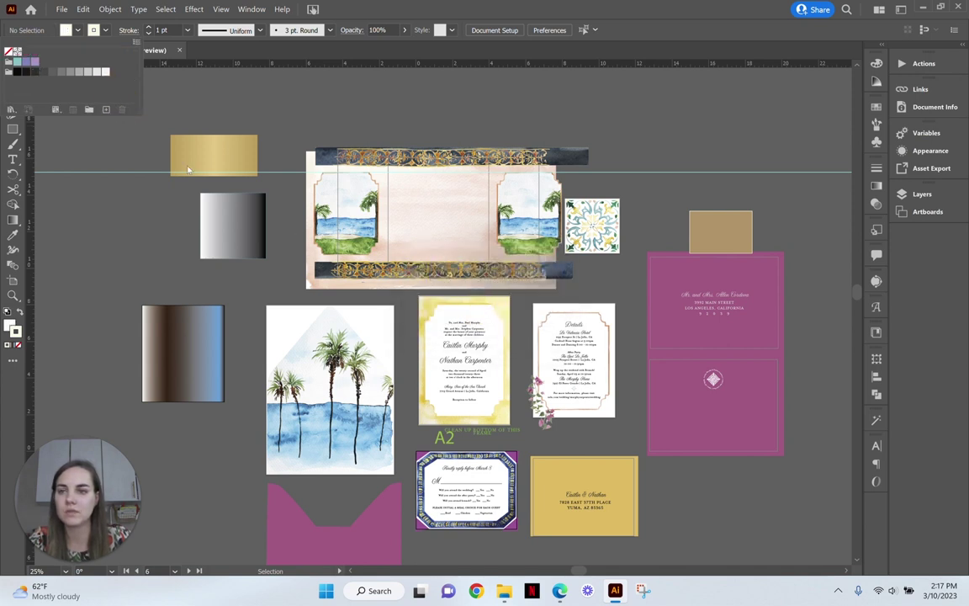
{"action": "left_click", "coordinate": [17, 62]}
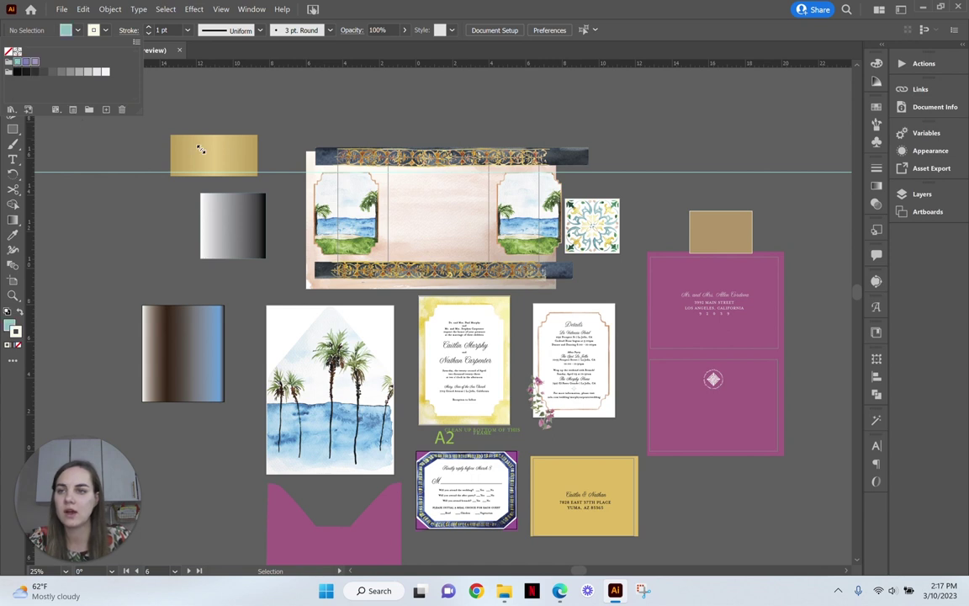
{"action": "left_click", "coordinate": [123, 110]}
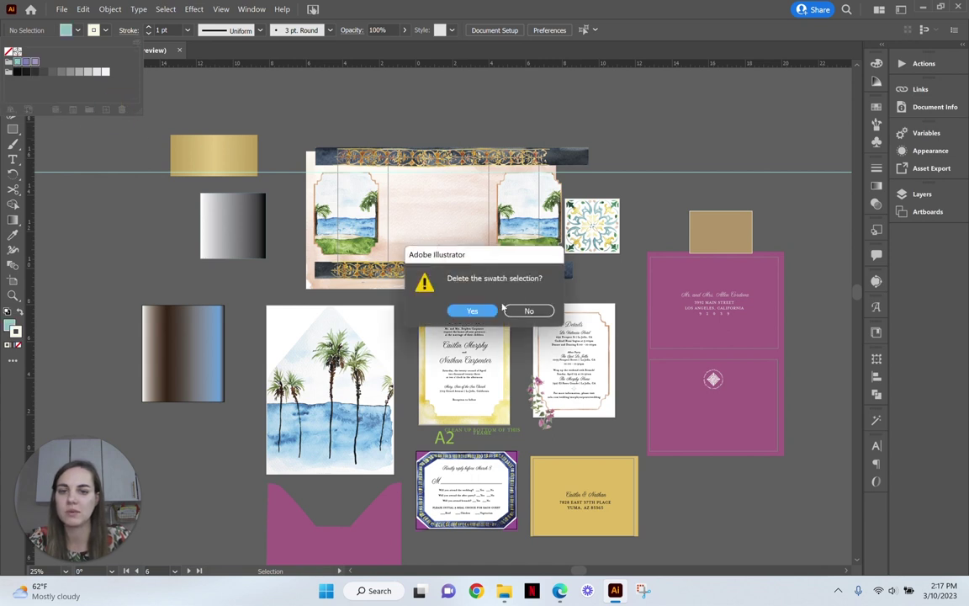
{"action": "key", "text": "Return"}
Step: Delete the black-through-white grayscale swatches and save the file
{"action": "left_click", "coordinate": [18, 71]}
{"action": "left_click", "coordinate": [105, 71], "text": "shift"}
{"action": "left_click", "coordinate": [122, 110]}
{"action": "left_click", "coordinate": [455, 309]}
{"action": "left_click", "coordinate": [124, 231]}
{"action": "key", "text": "ctrl+s"}
Step: Check Caitlin Invites' cleaned-up size in File Size Tests, then return to File Size Test.ai
{"action": "key", "text": "alt+Tab"}
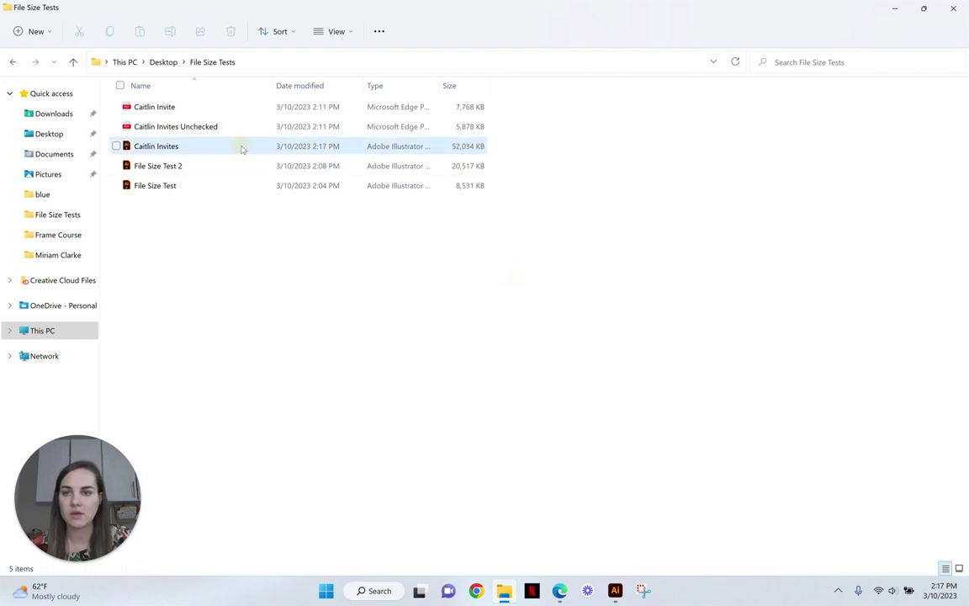
{"action": "left_click", "coordinate": [243, 147]}
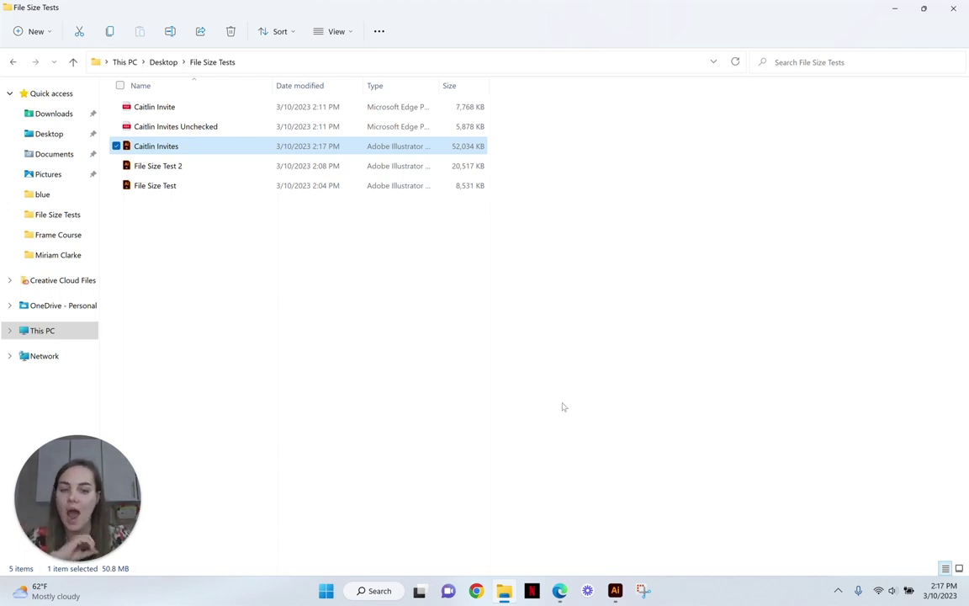
{"action": "key", "text": "alt+Tab"}
{"action": "scroll", "coordinate": [617, 330], "scroll_direction": "down", "scroll_amount": 1}
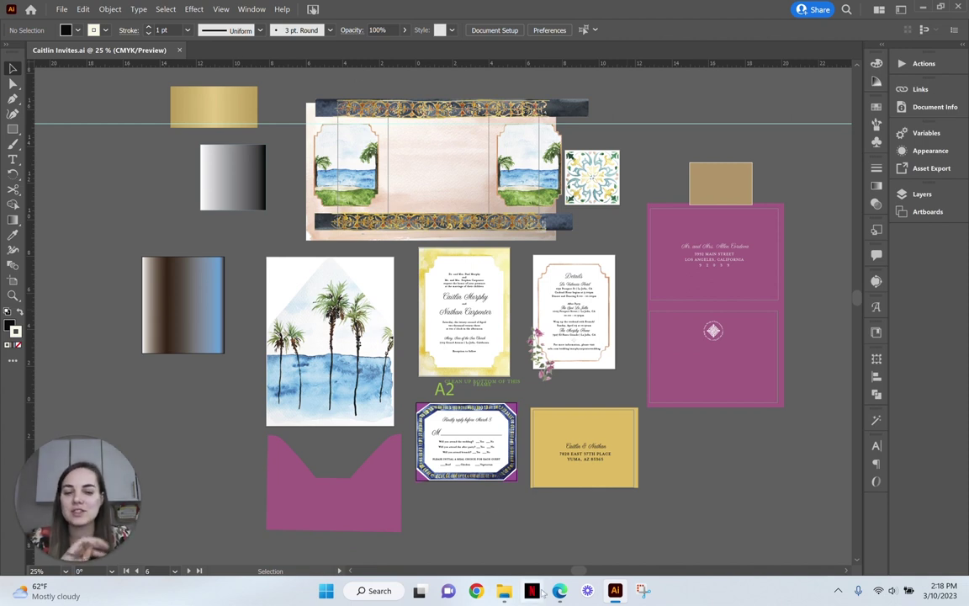
{"action": "key", "text": "alt+Tab"}
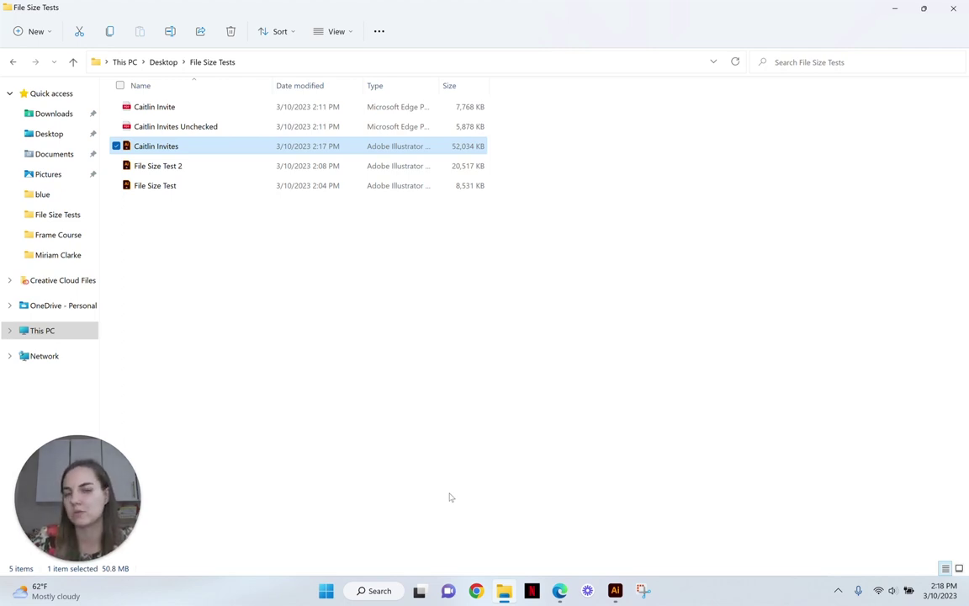
{"action": "left_click", "coordinate": [618, 593]}
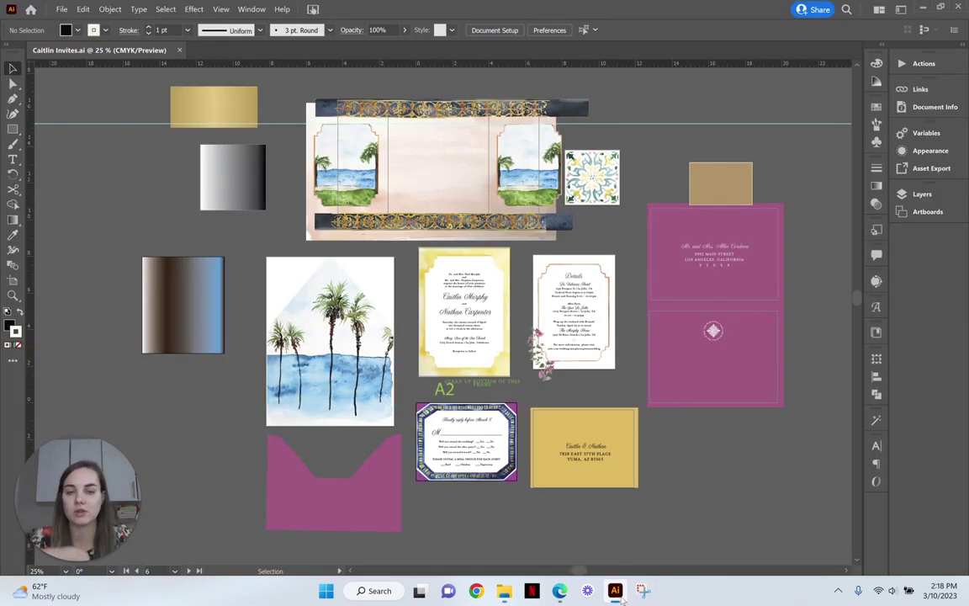
{"action": "left_click", "coordinate": [618, 593]}
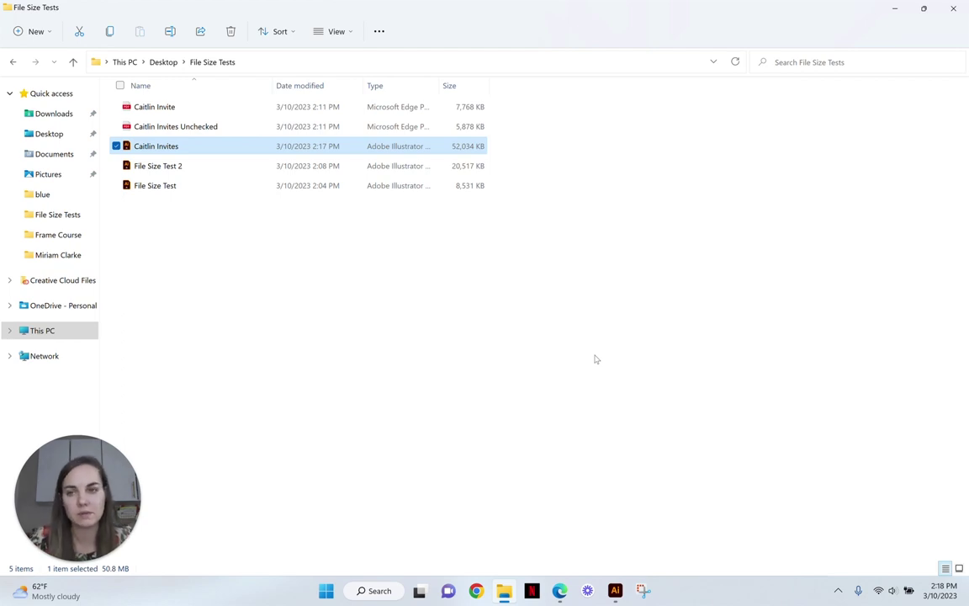
{"action": "left_click", "coordinate": [615, 590]}
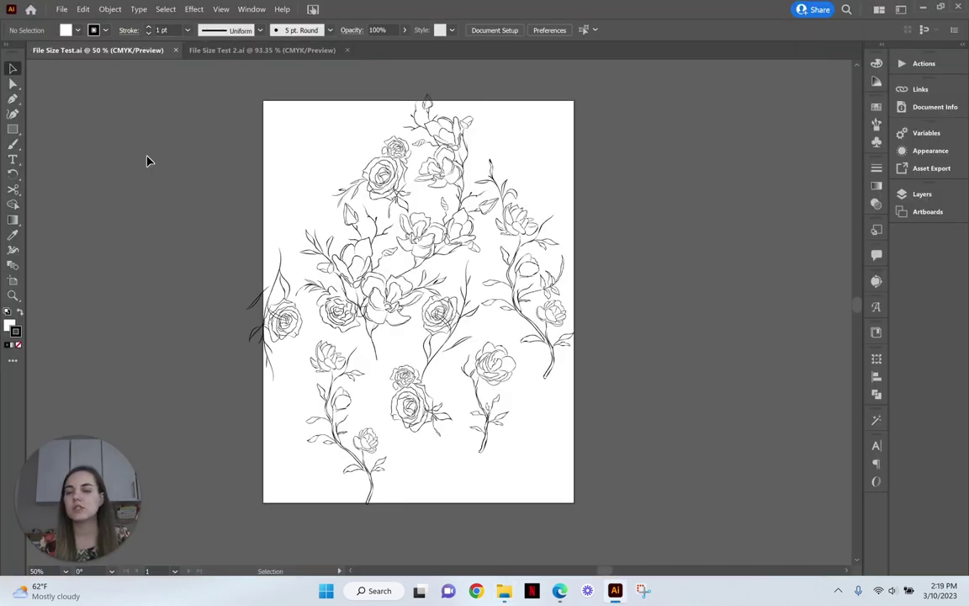
{"action": "left_click", "coordinate": [60, 10]}
{"action": "left_click", "coordinate": [109, 126]}
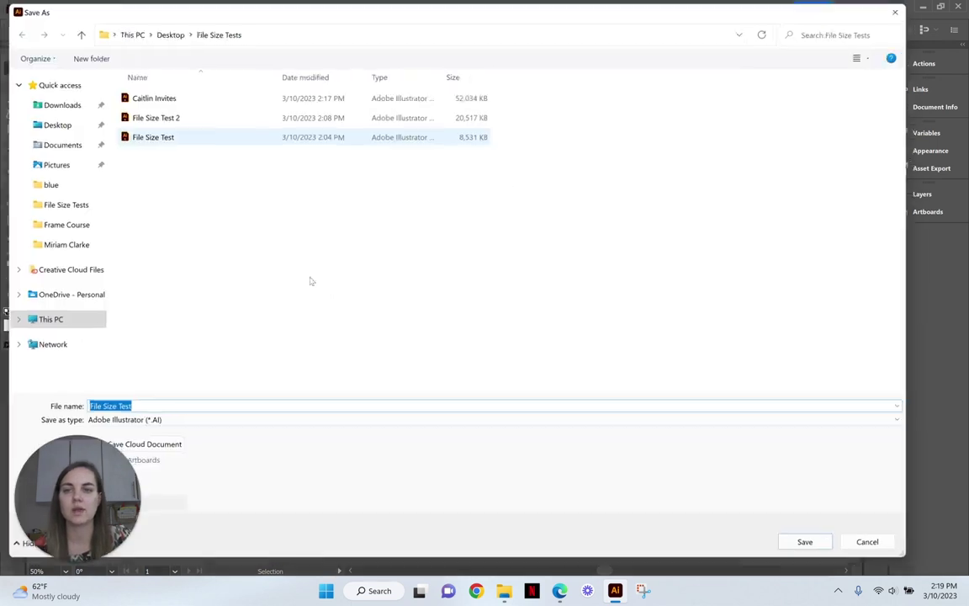
{"action": "left_click", "coordinate": [819, 547]}
{"action": "left_click", "coordinate": [530, 341]}
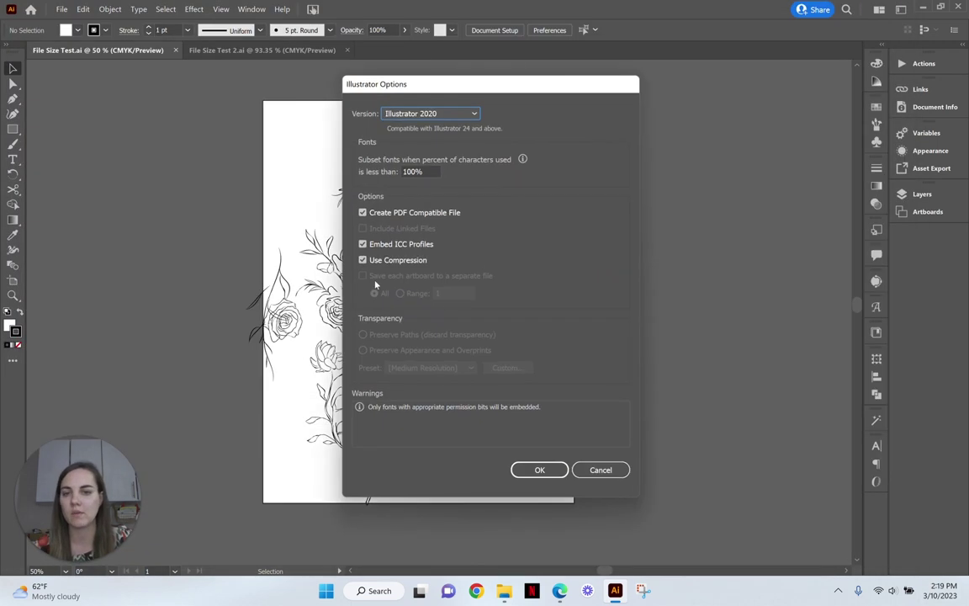
{"action": "left_click", "coordinate": [383, 213]}
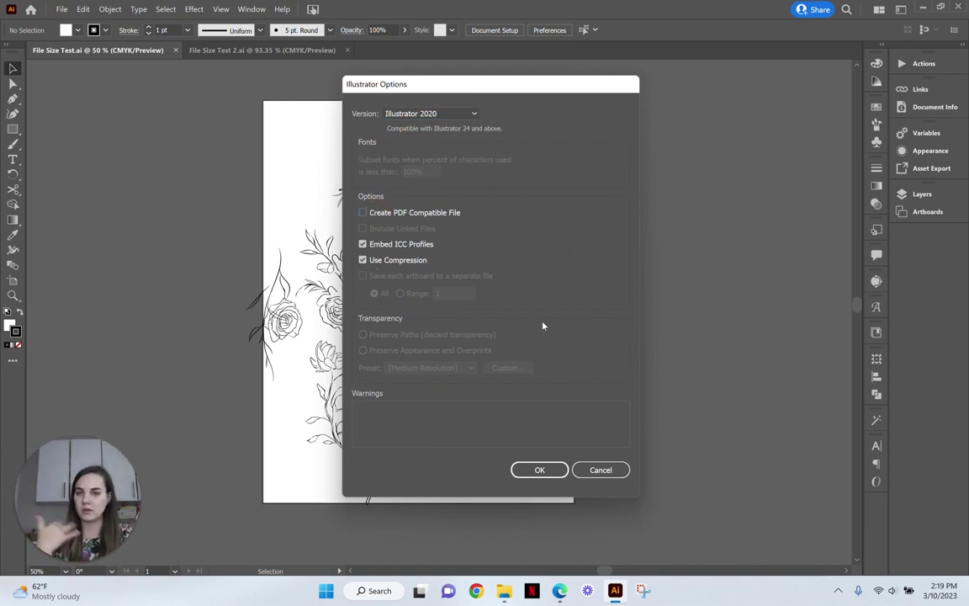
{"action": "left_click", "coordinate": [599, 472]}
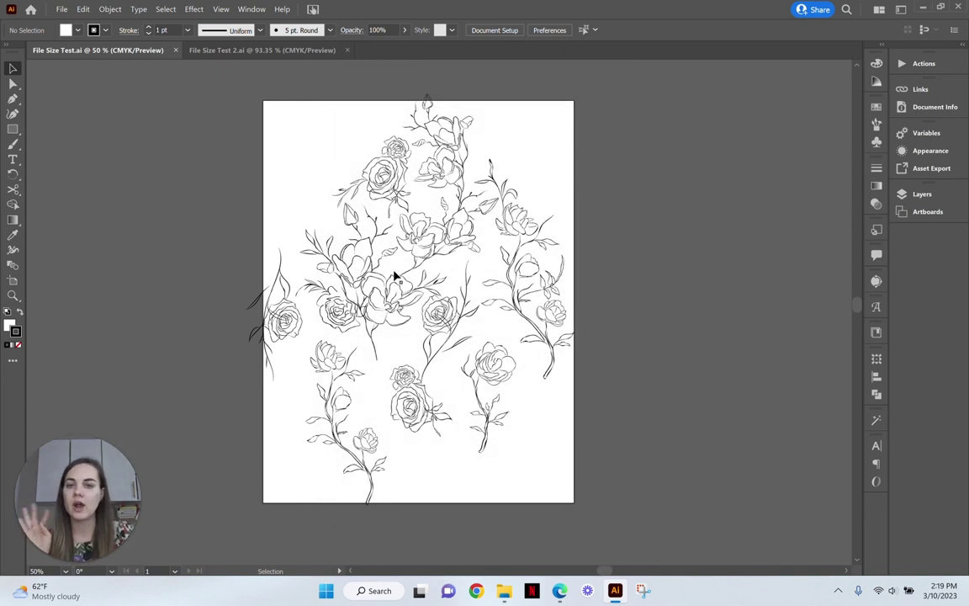
{"action": "left_click", "coordinate": [431, 257]}
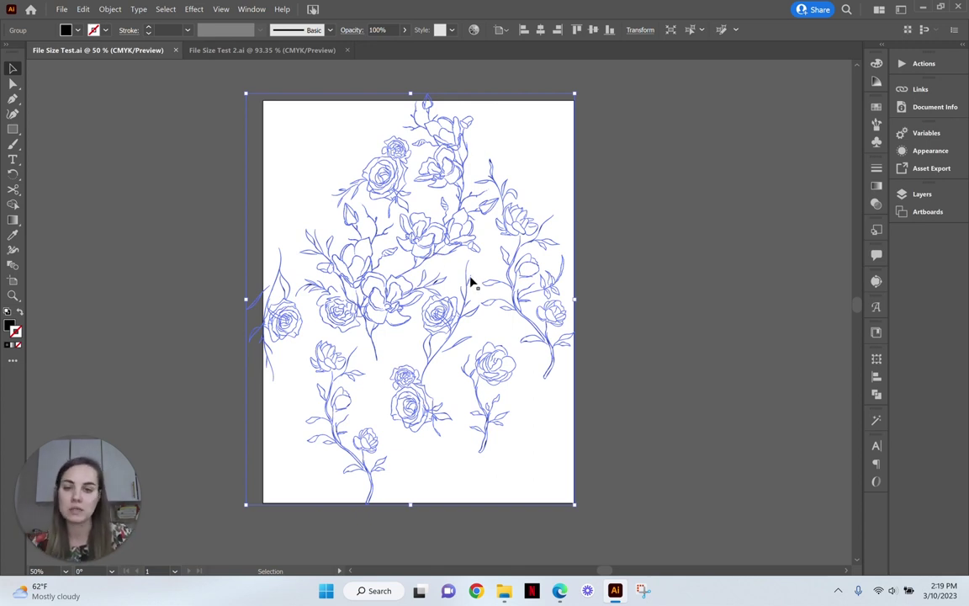
{"action": "left_click", "coordinate": [618, 353]}
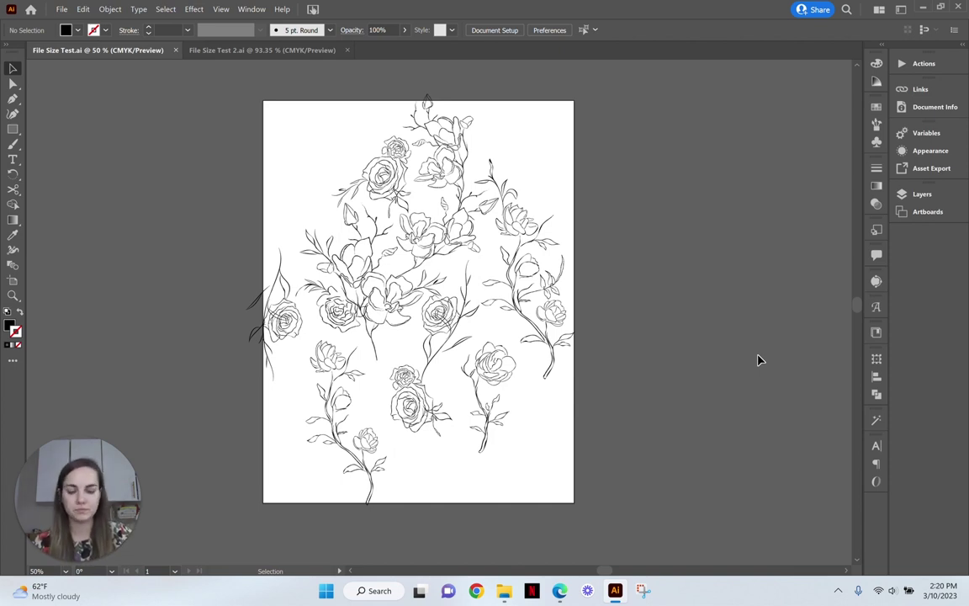
Step: Switch to File Size Test 2.ai, select the clipped couple photo, then deselect it
{"action": "key", "text": "ctrl+Tab"}
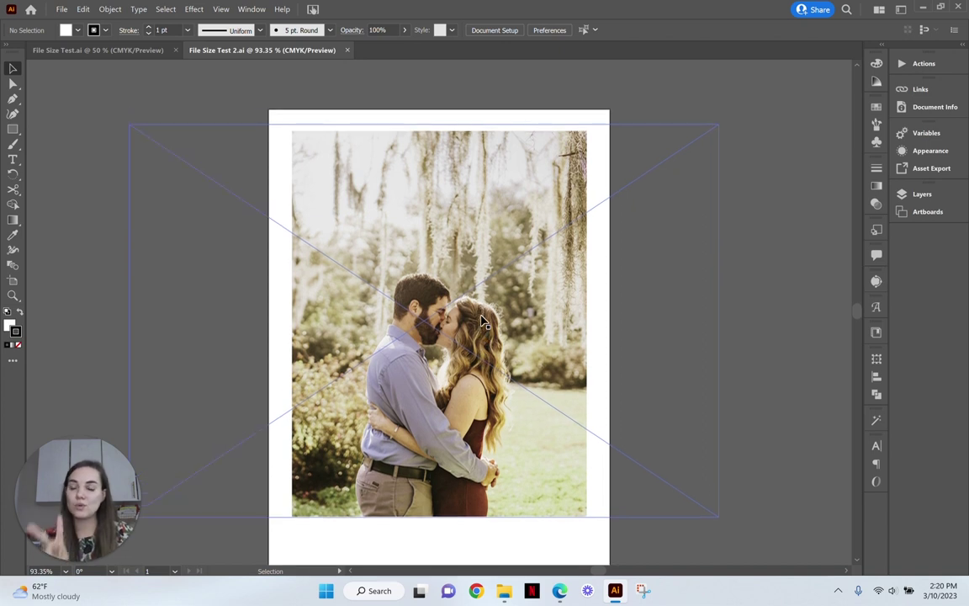
{"action": "scroll", "coordinate": [488, 316], "scroll_direction": "down", "scroll_amount": 1}
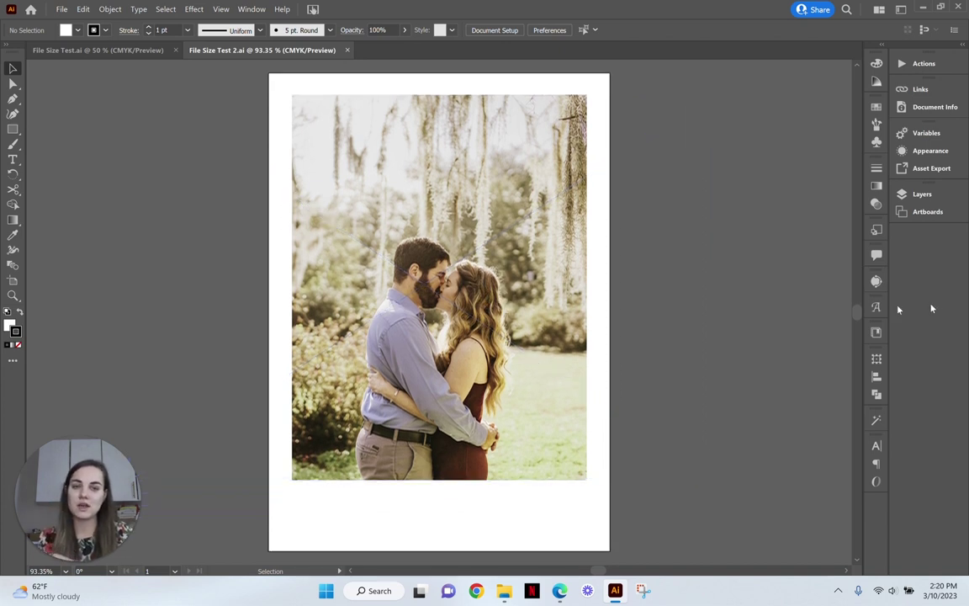
{"action": "left_click", "coordinate": [519, 310]}
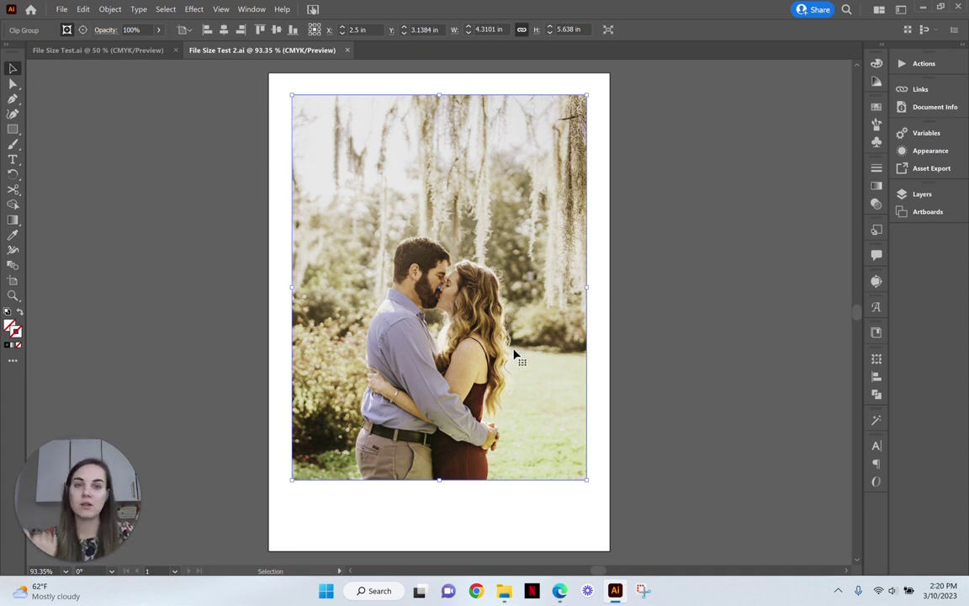
{"action": "left_click", "coordinate": [760, 245]}
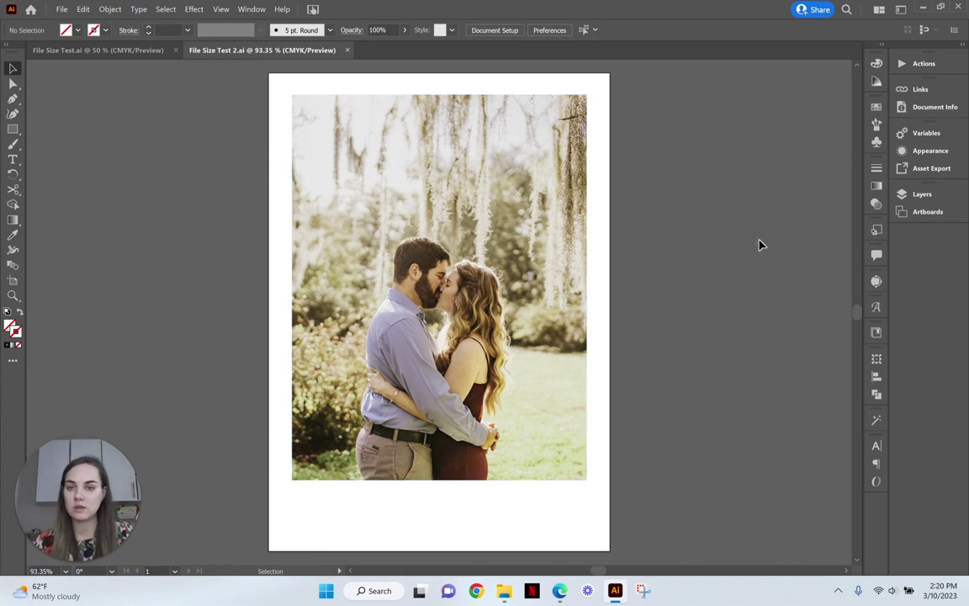
Step: Save As File Size Test 2 in Adobe PDF format with Preserve Illustrator Editing Capabilities unchecked
{"action": "left_click", "coordinate": [58, 8]}
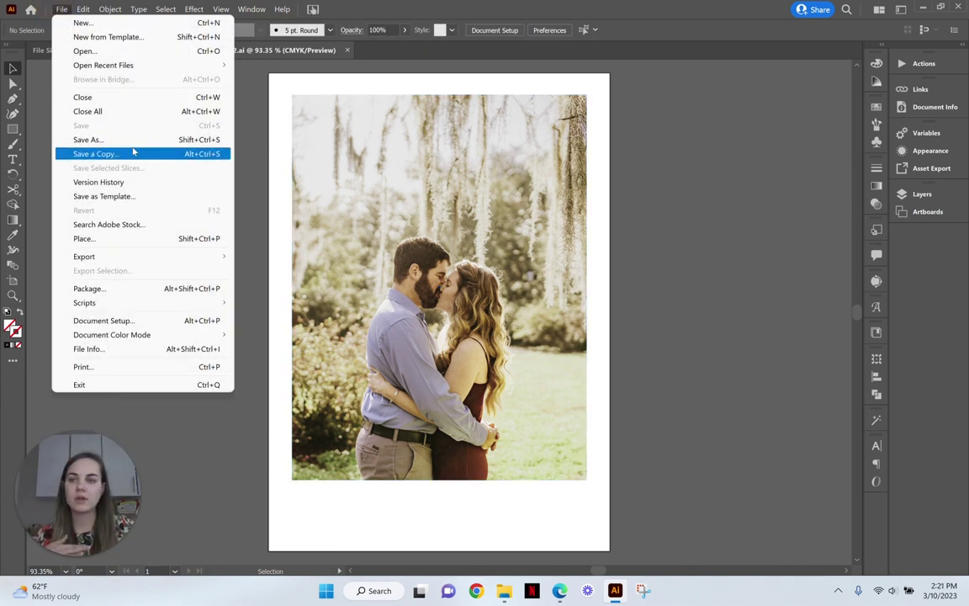
{"action": "left_click", "coordinate": [134, 141]}
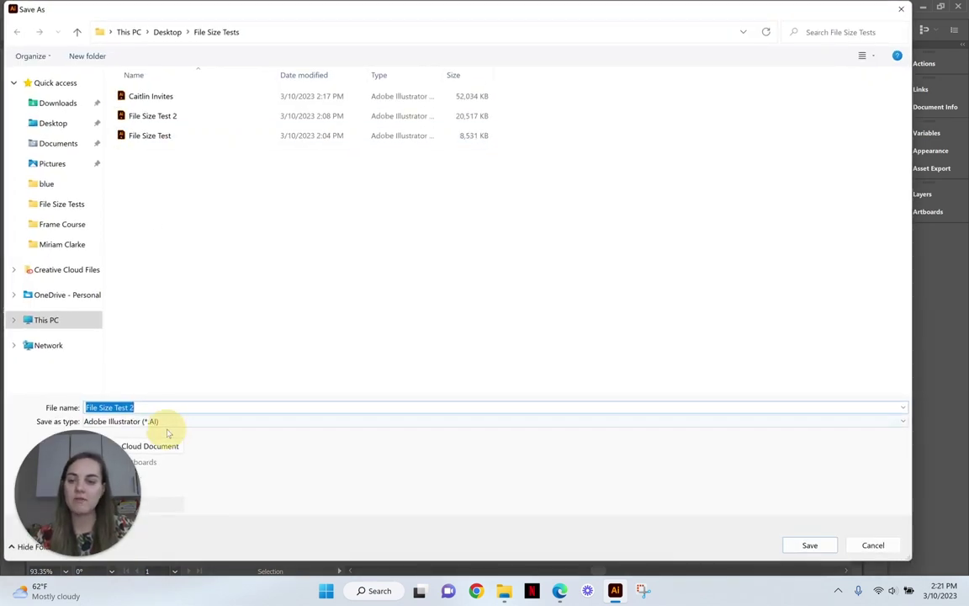
{"action": "left_click", "coordinate": [165, 422]}
{"action": "left_click", "coordinate": [171, 443]}
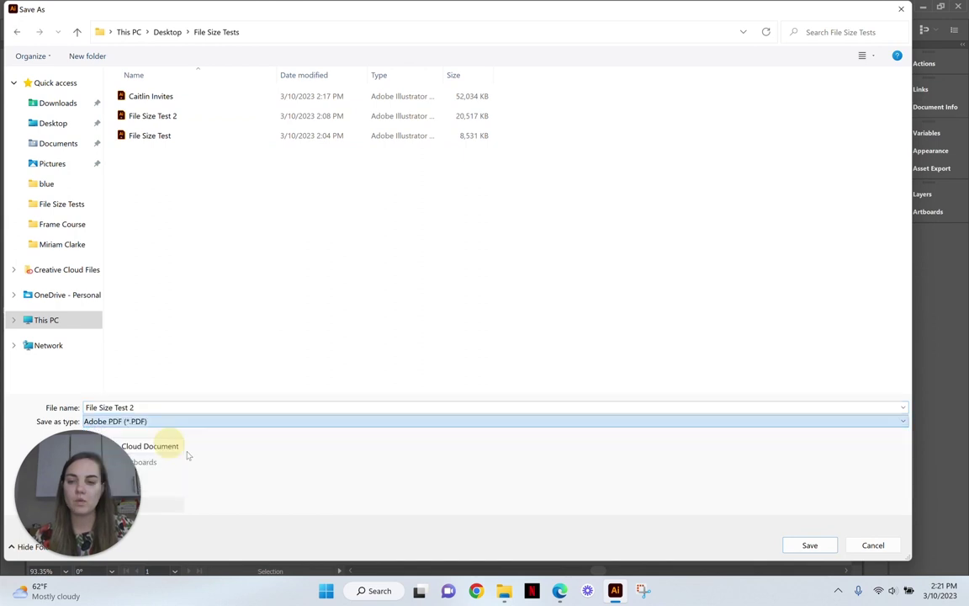
{"action": "left_click", "coordinate": [808, 545]}
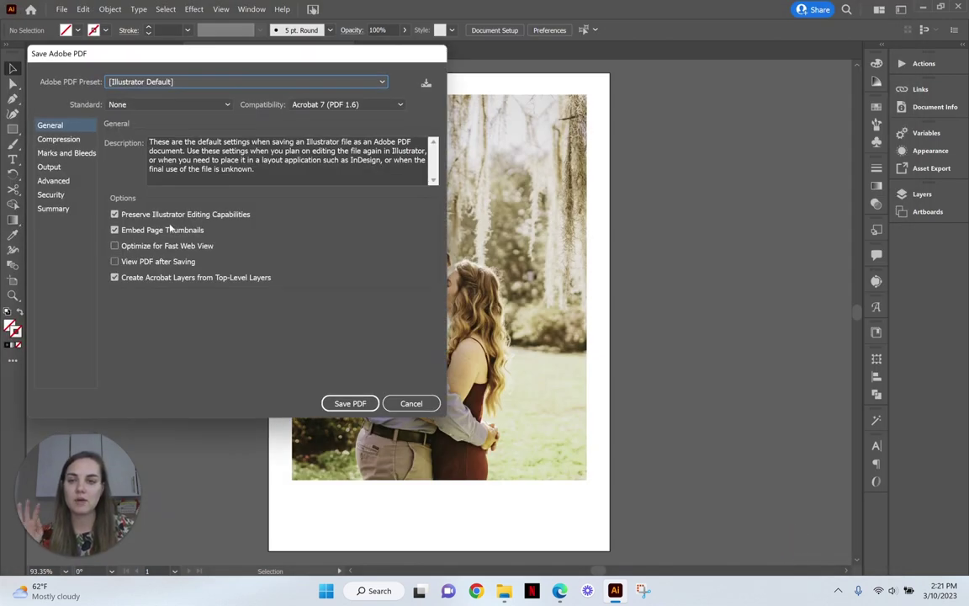
{"action": "left_click", "coordinate": [115, 215]}
{"action": "left_click", "coordinate": [350, 403]}
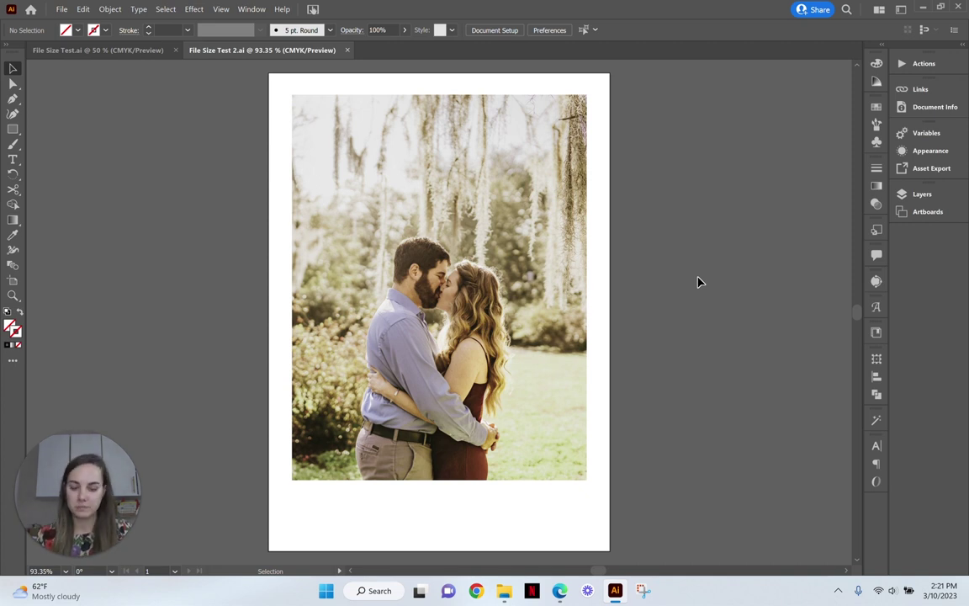
{"action": "left_click", "coordinate": [62, 8]}
{"action": "left_click", "coordinate": [113, 139]}
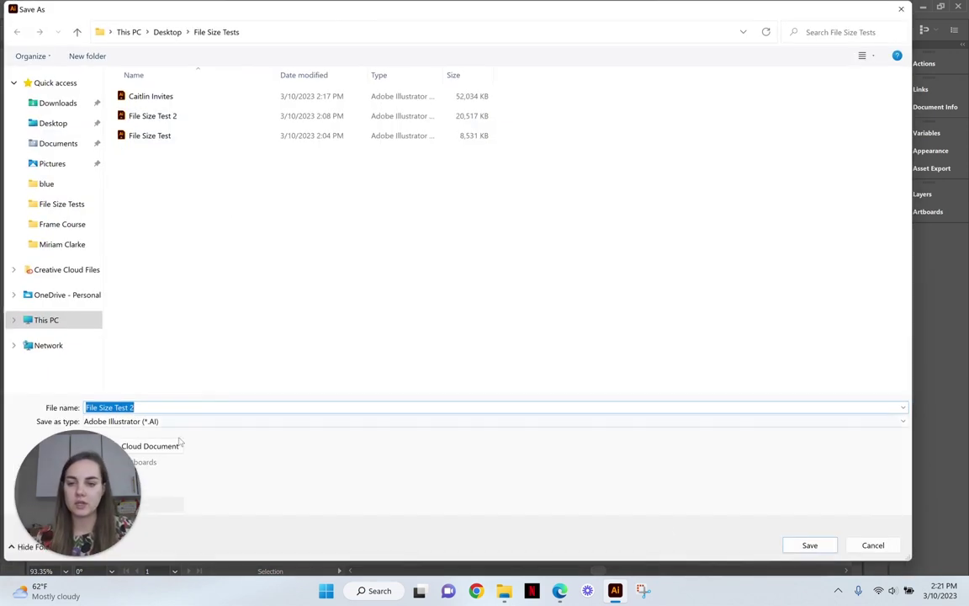
{"action": "left_click", "coordinate": [216, 421]}
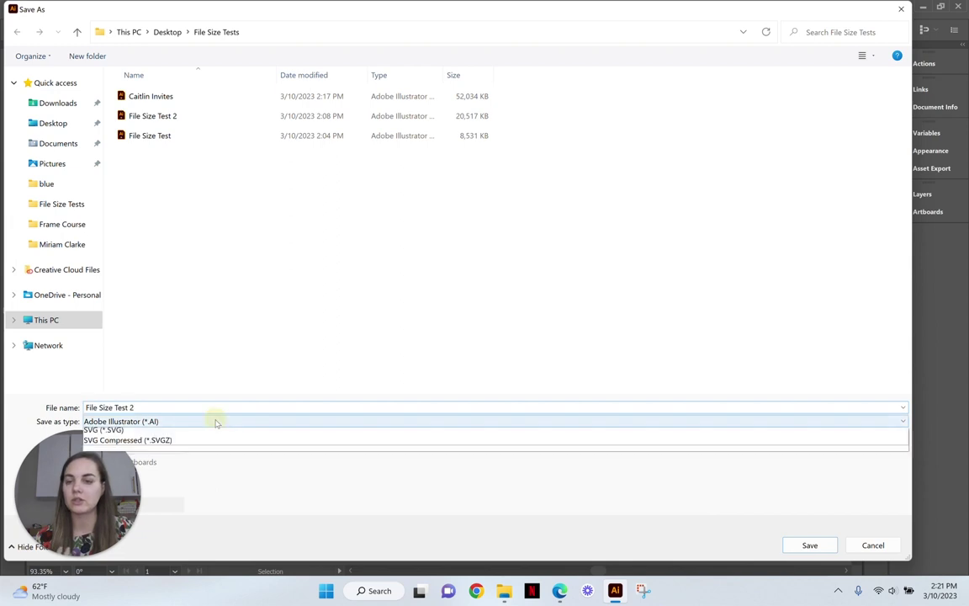
{"action": "left_click", "coordinate": [126, 442]}
{"action": "left_click", "coordinate": [807, 546]}
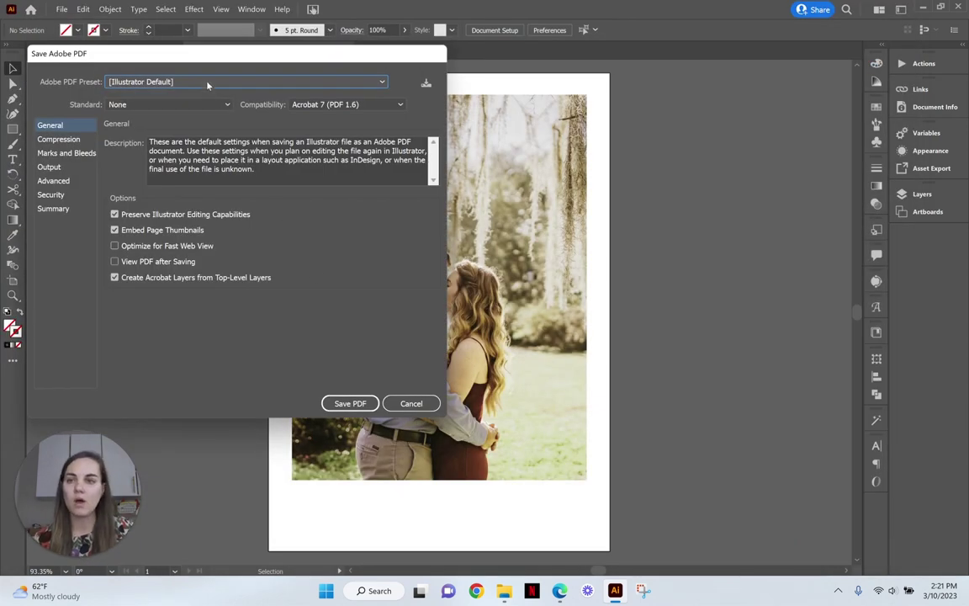
{"action": "left_click", "coordinate": [208, 84]}
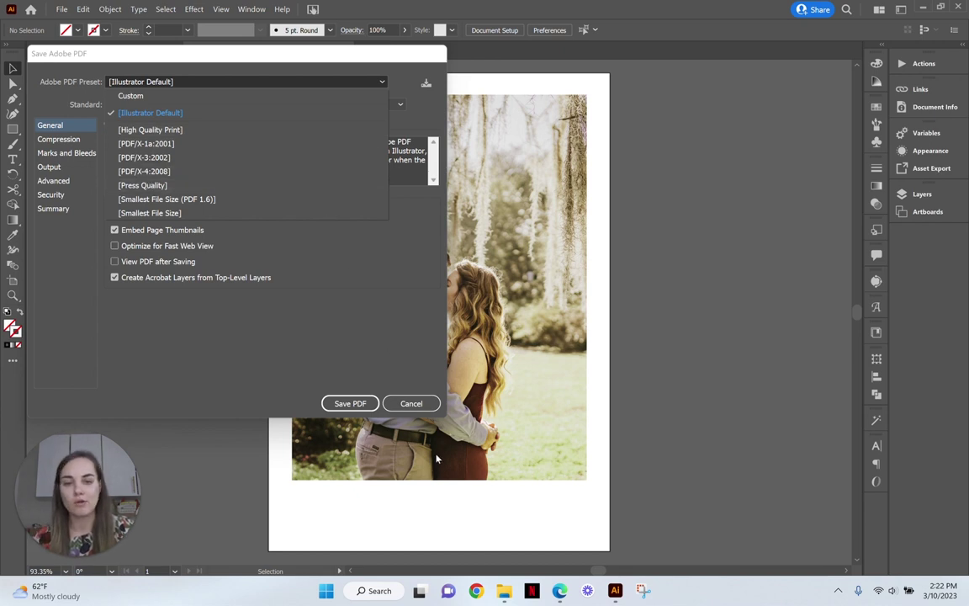
{"action": "left_click", "coordinate": [411, 404]}
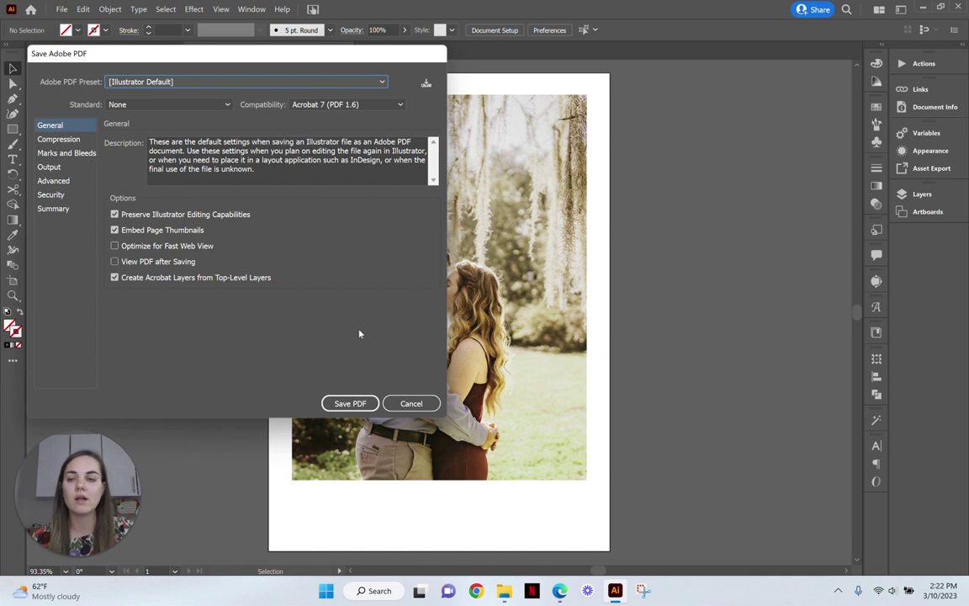
{"action": "left_click", "coordinate": [411, 403]}
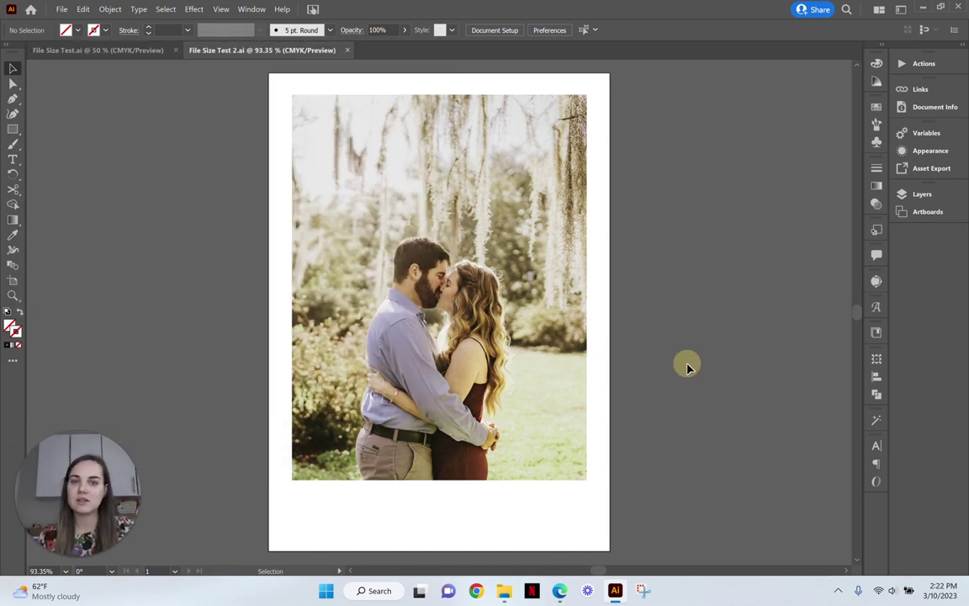